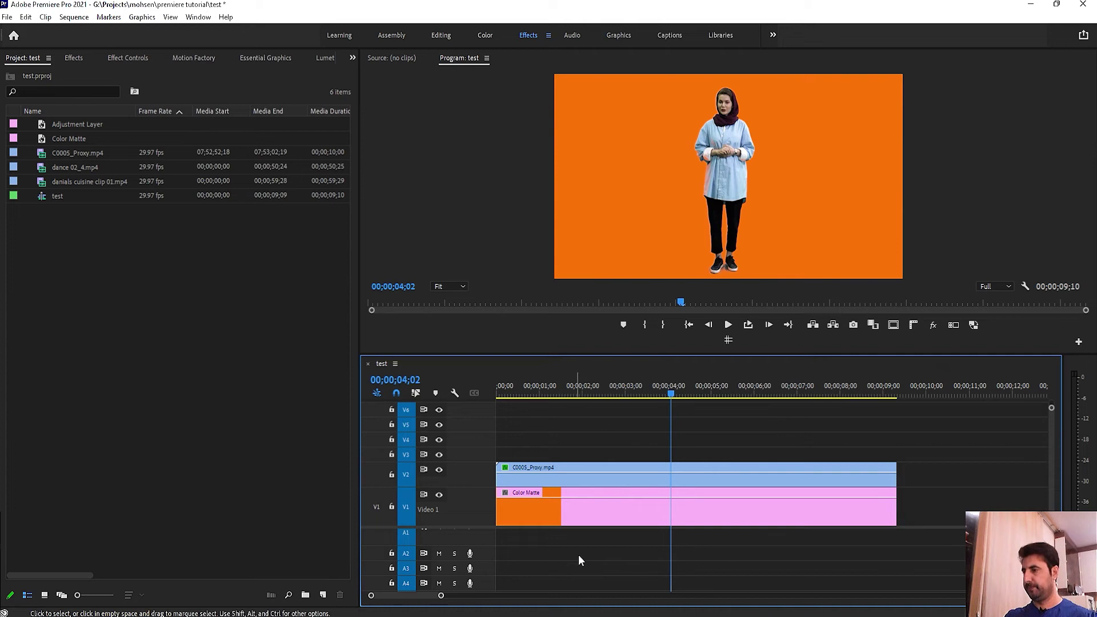
Step: Drag the playhead back to 00;00;00;00 so the orange composite shows from the start
{"action": "left_click_drag", "start_coordinate": [595, 393], "coordinate": [496, 404]}
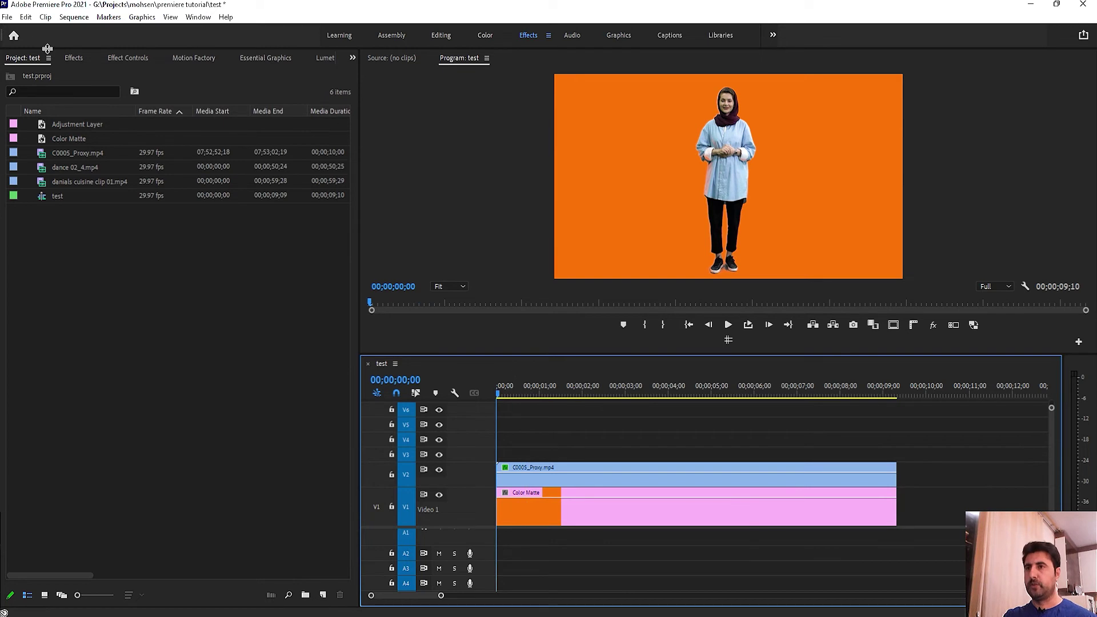
{"action": "left_click", "coordinate": [25, 17]}
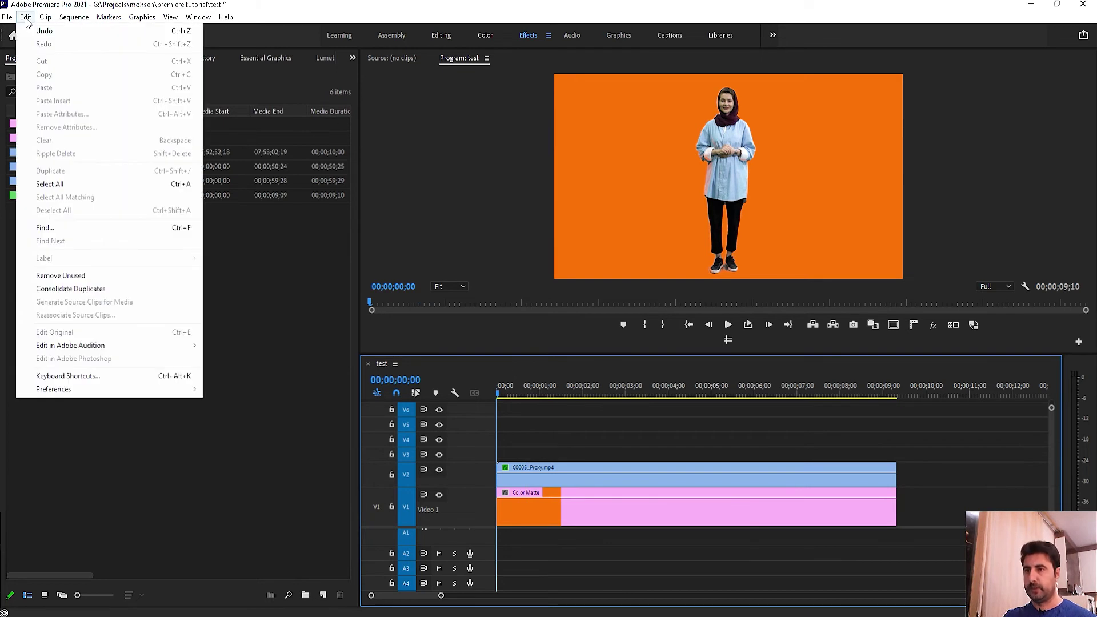
Step: Create a Legacy Title named Title 01 with default settings, past the retirement notice
{"action": "mouse_move", "coordinate": [7, 19]}
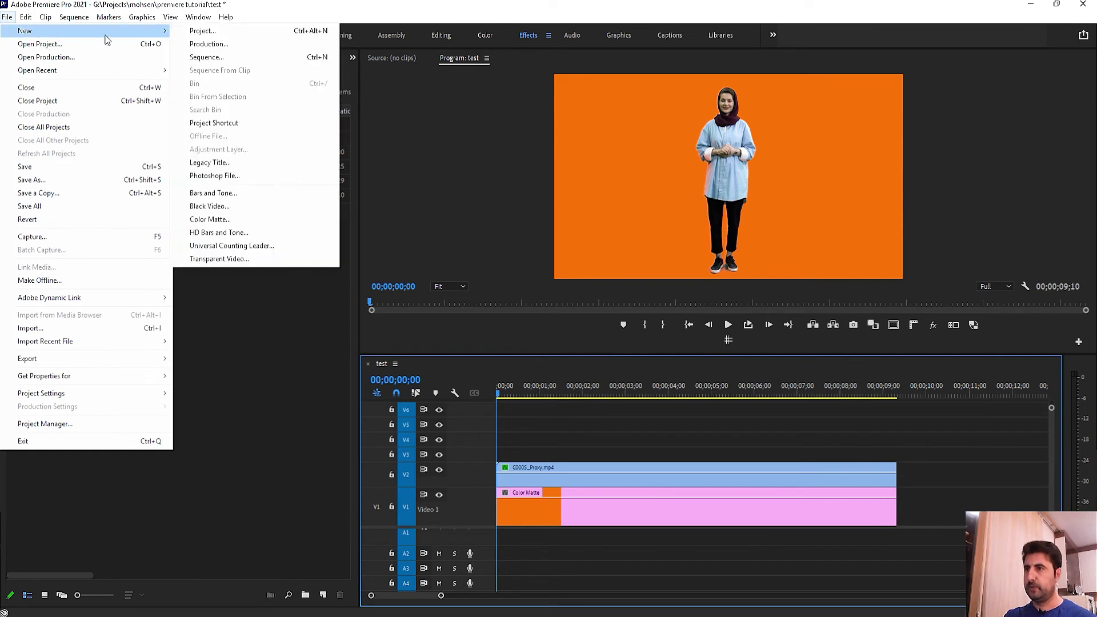
{"action": "left_click", "coordinate": [227, 163]}
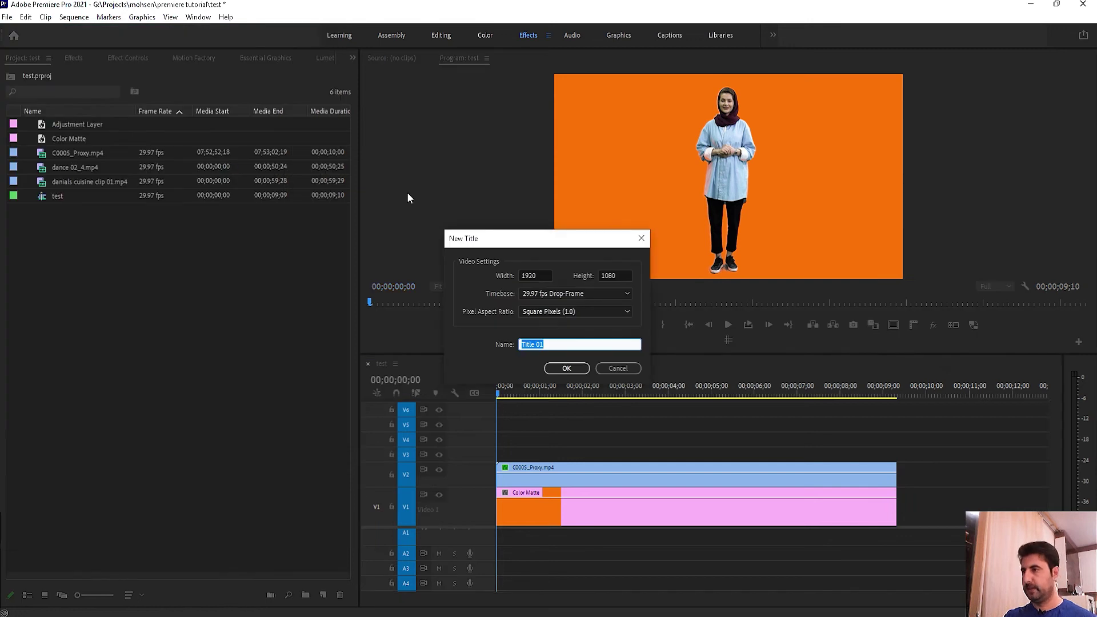
{"action": "left_click", "coordinate": [522, 361]}
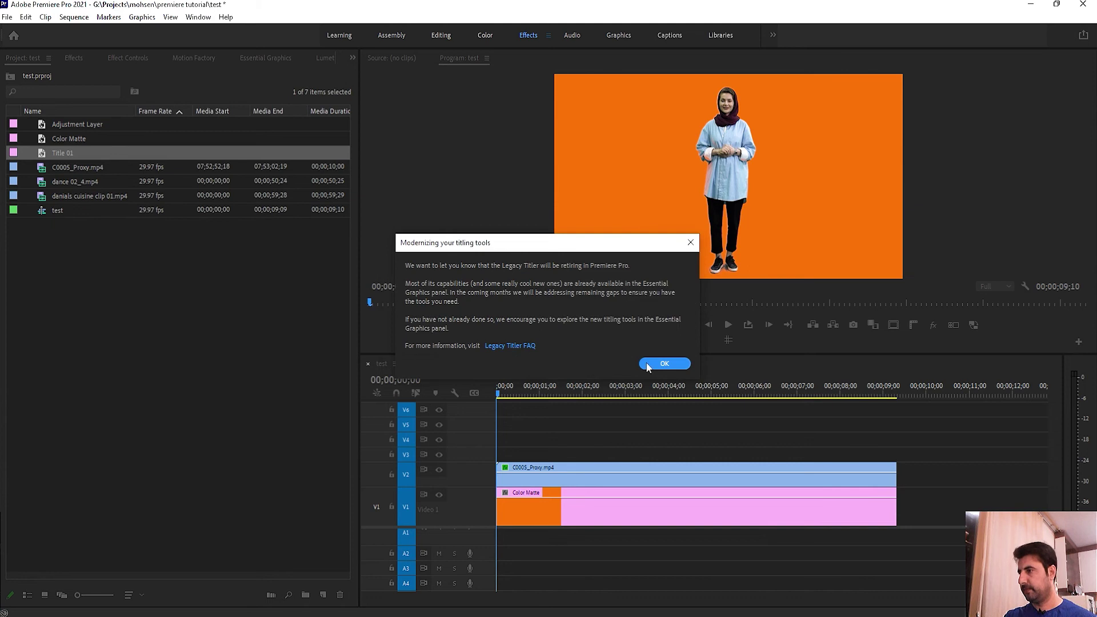
{"action": "left_click", "coordinate": [663, 362]}
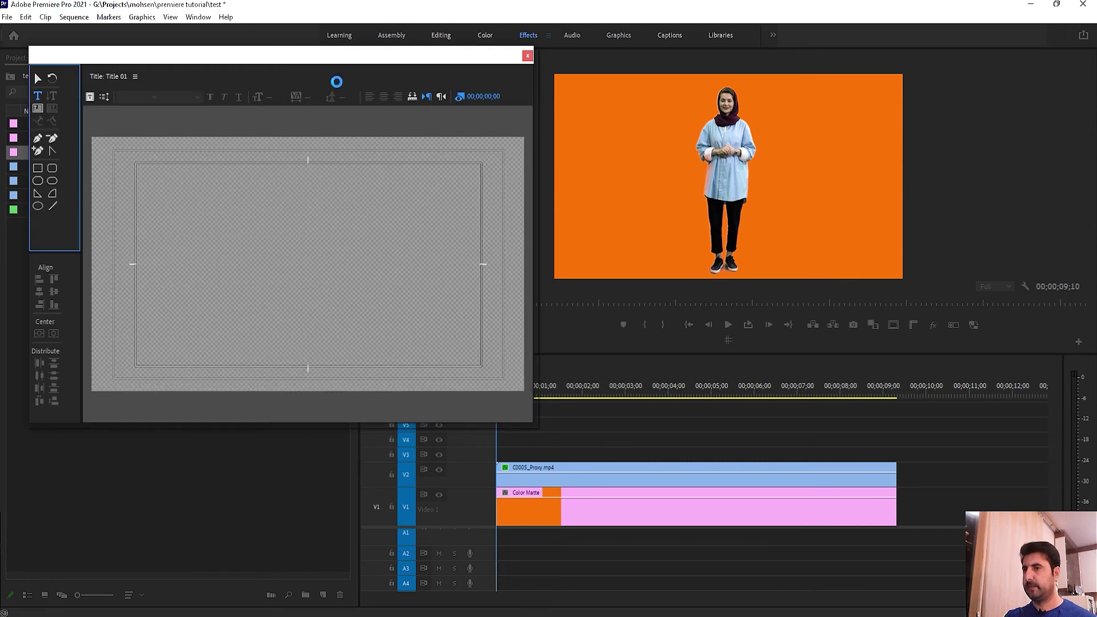
Step: Type a name line right of the woman in Title 01 and select the whole line
{"action": "left_click_drag", "start_coordinate": [318, 83], "coordinate": [377, 90]}
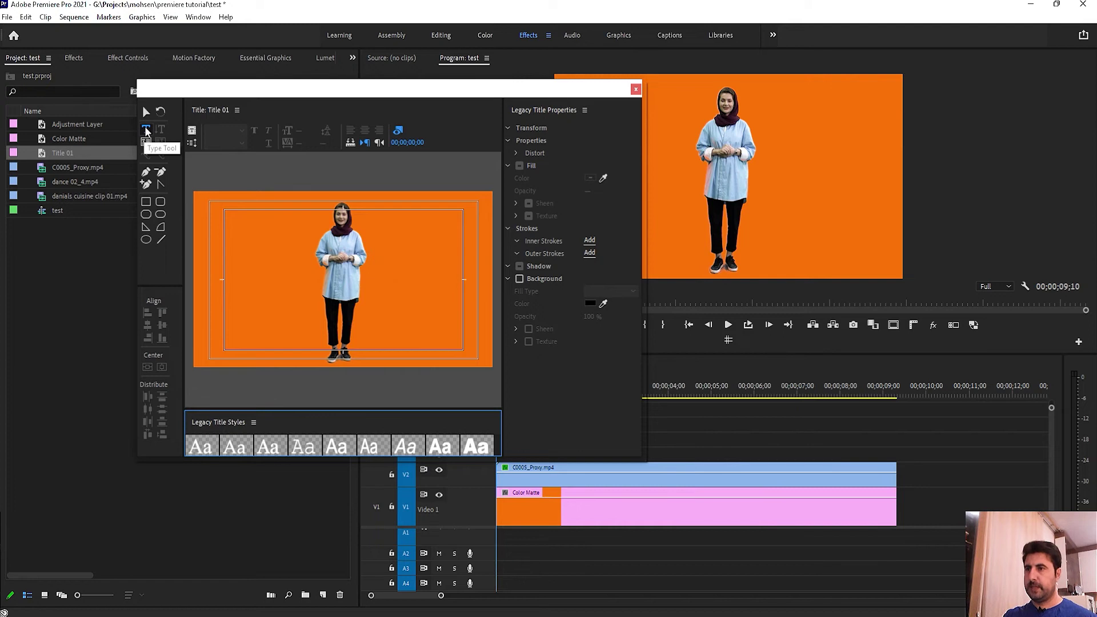
{"action": "left_click", "coordinate": [146, 131]}
{"action": "left_click", "coordinate": [396, 274]}
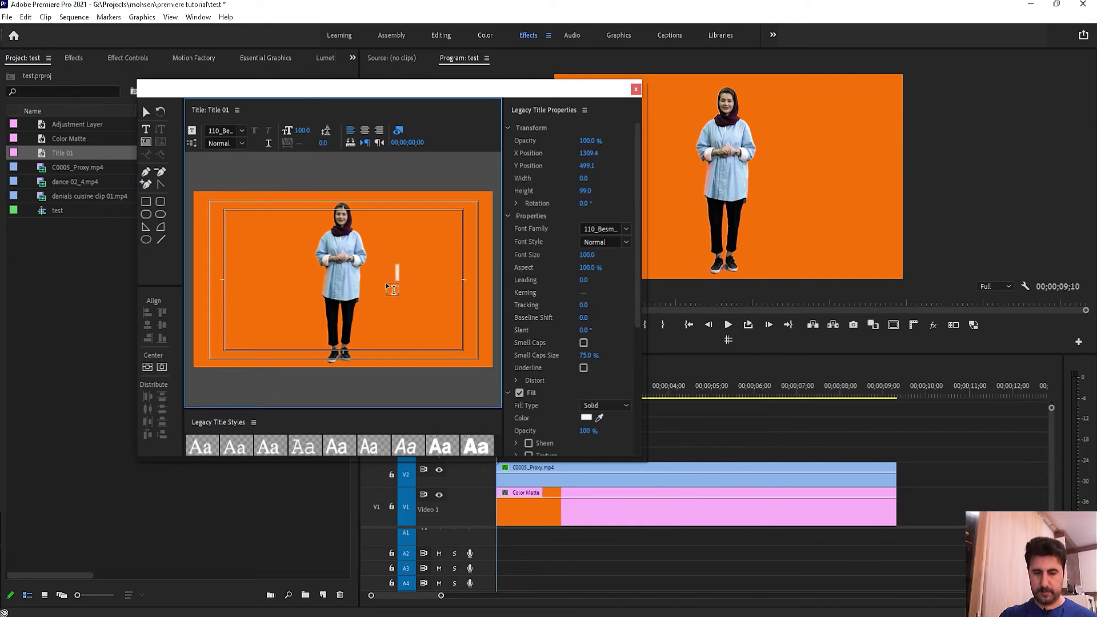
{"action": "type", "text": "test t"}
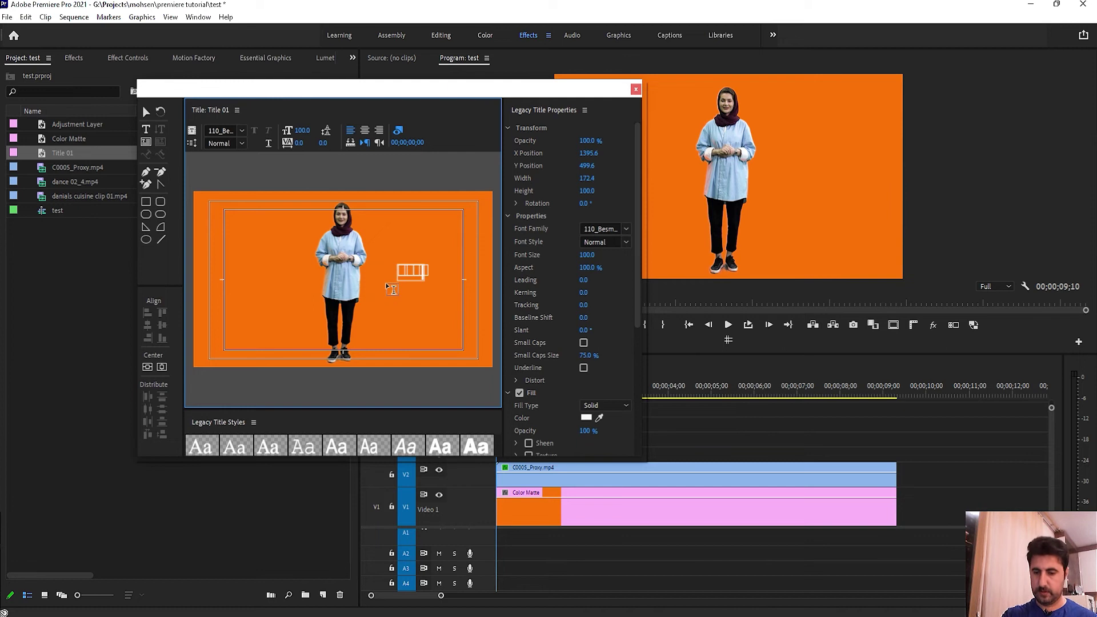
{"action": "type", "text": "est t"}
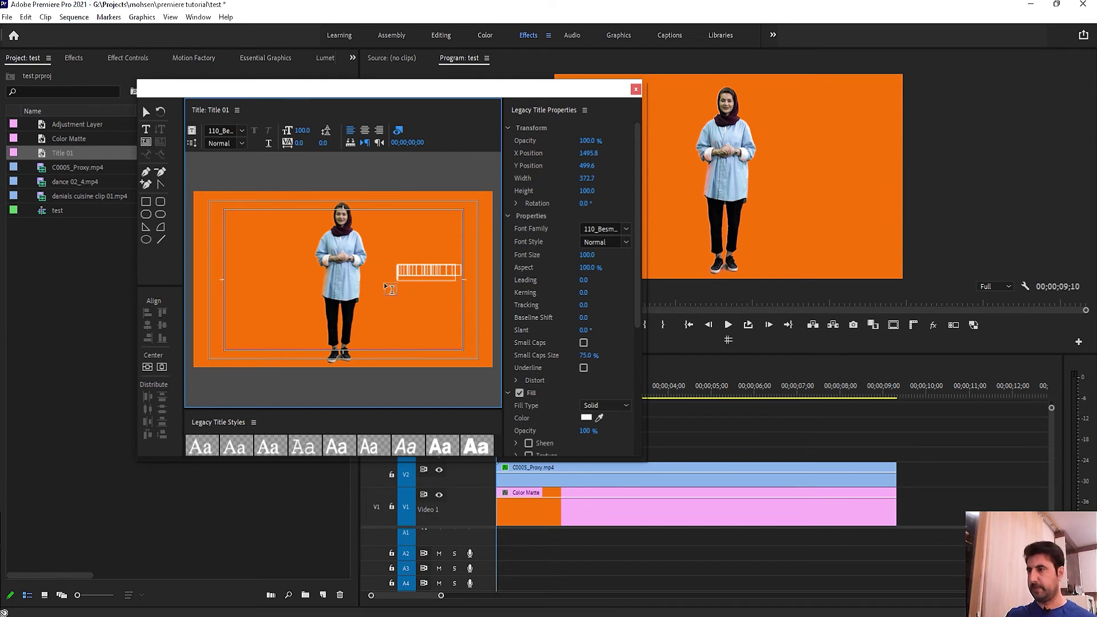
{"action": "double_click", "coordinate": [407, 270]}
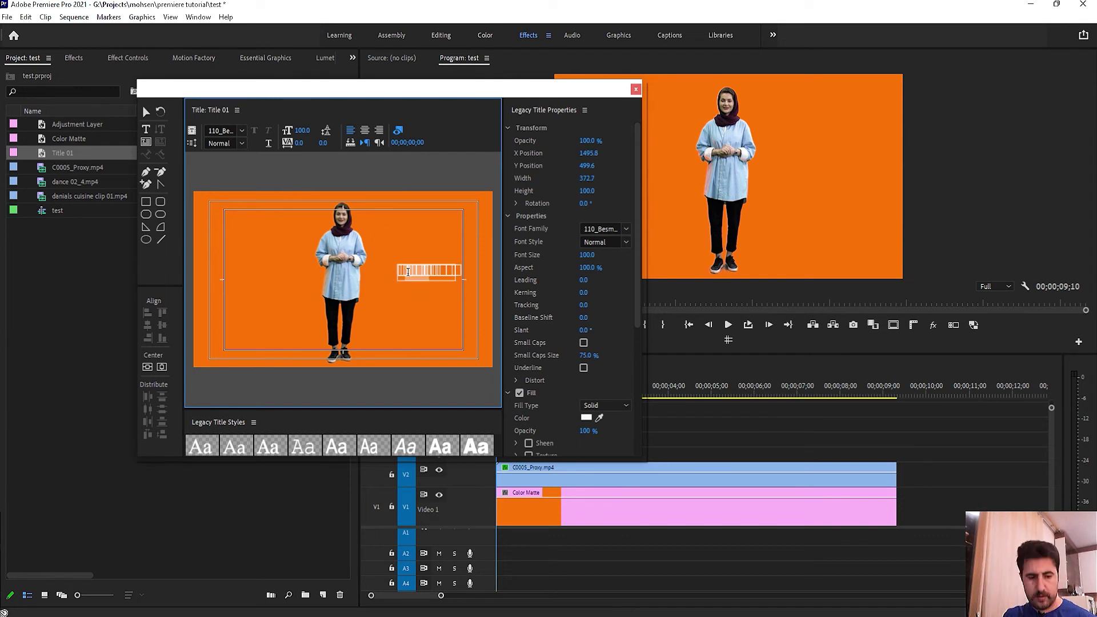
{"action": "triple_click", "coordinate": [408, 271]}
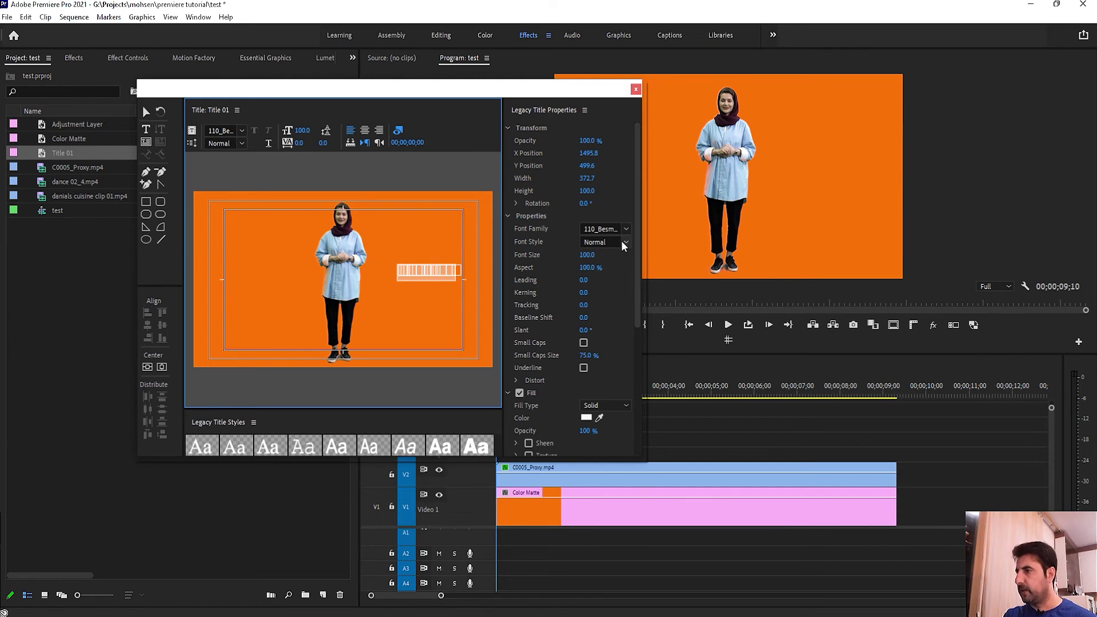
{"action": "left_click", "coordinate": [604, 229]}
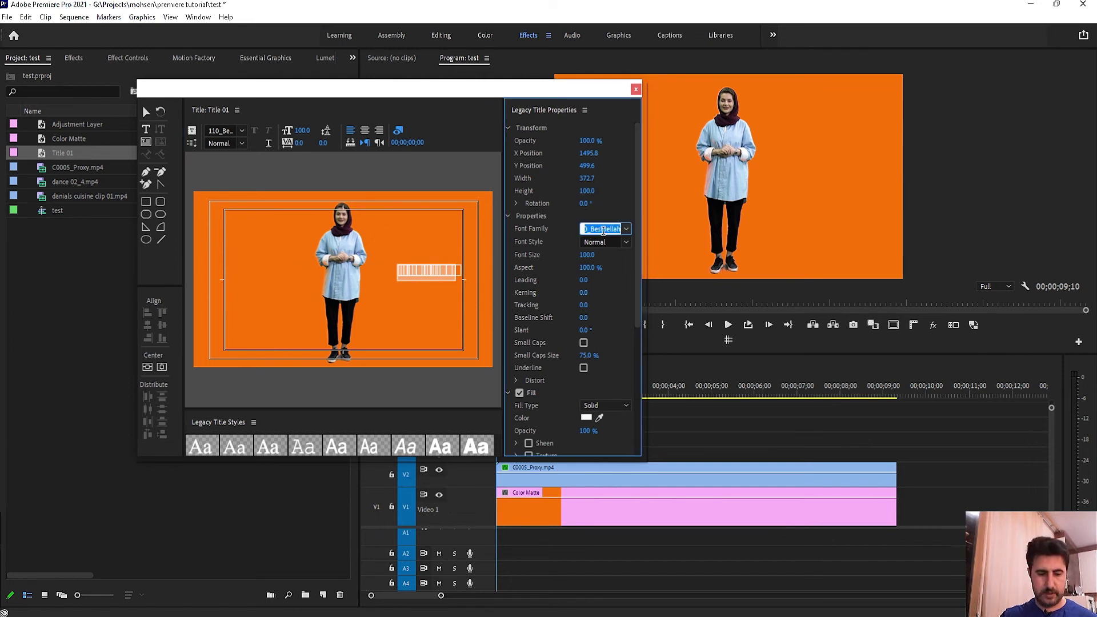
Step: Change the title font to Kalameh and nudge the text box closer to the woman
{"action": "type", "text": "Kalameh"}
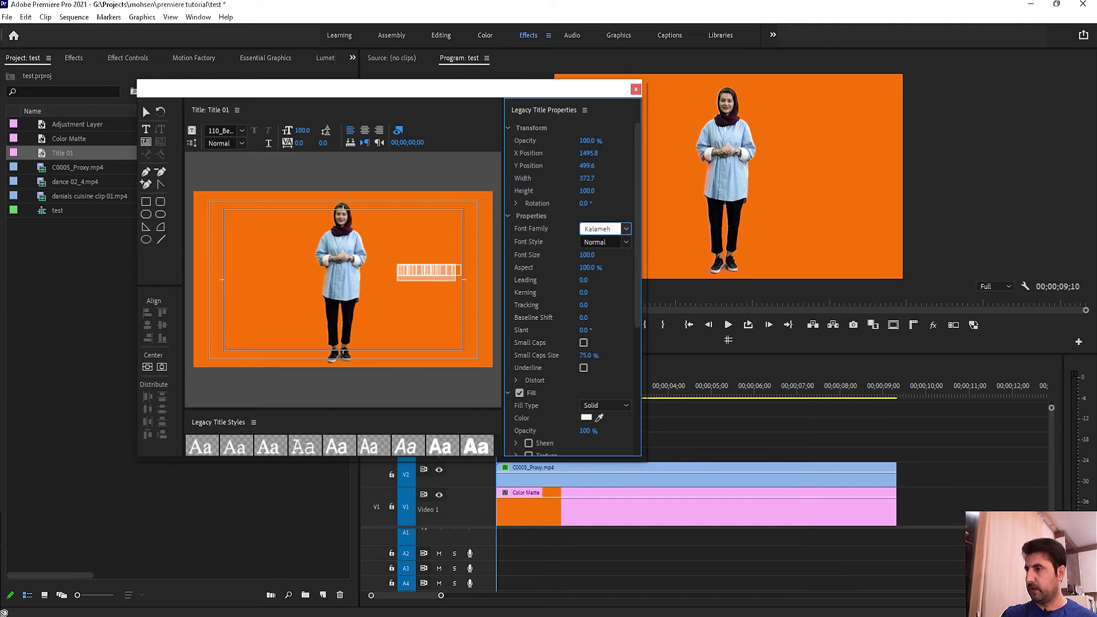
{"action": "key", "text": "Return"}
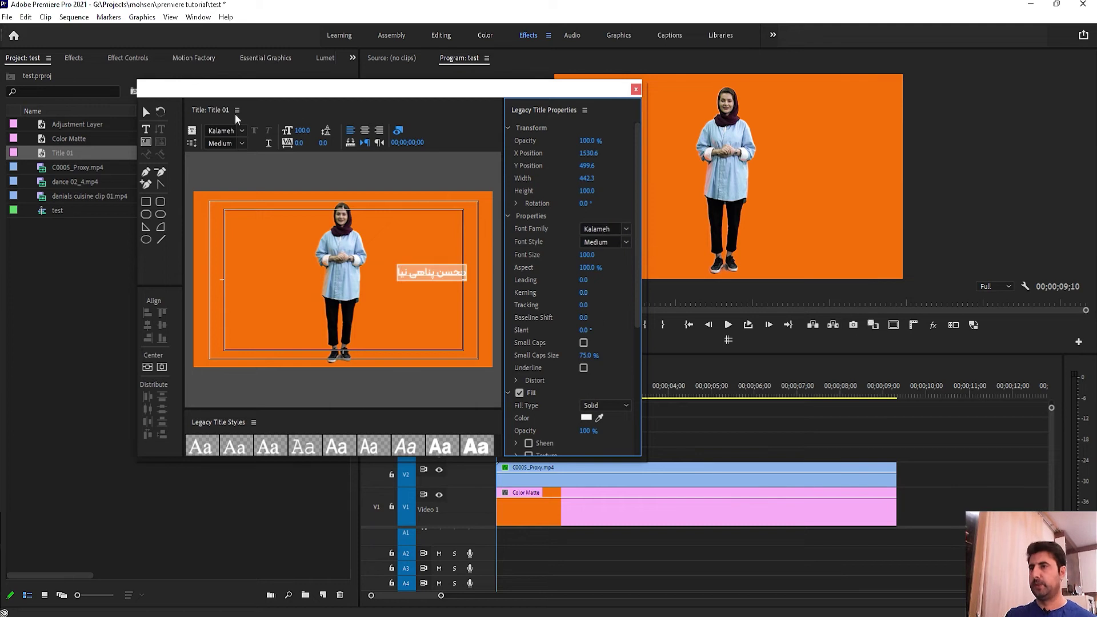
{"action": "left_click", "coordinate": [145, 115]}
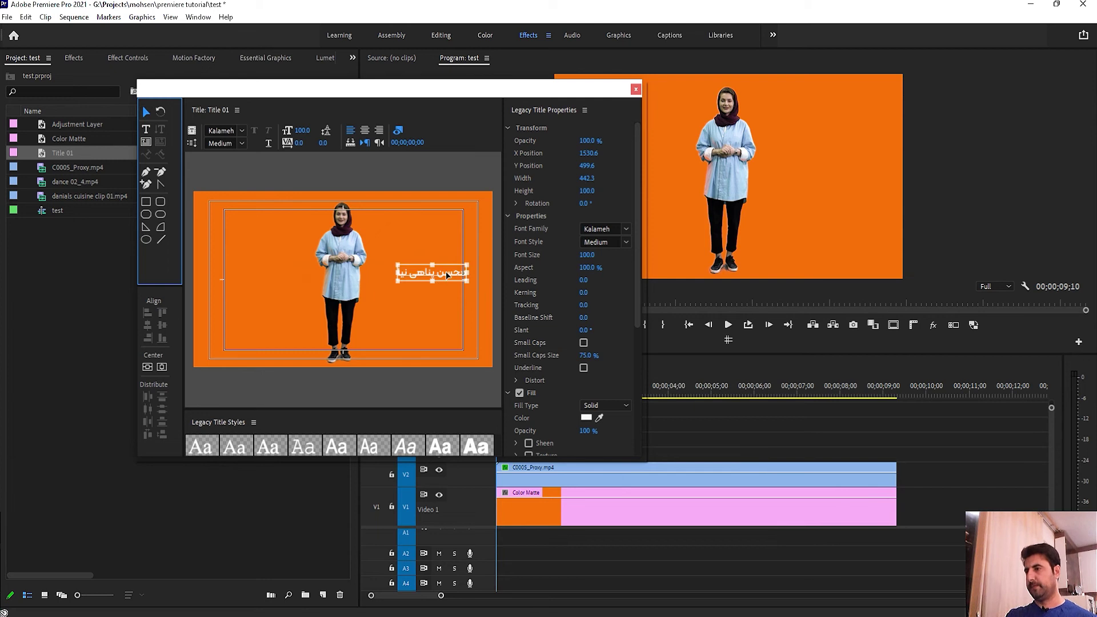
{"action": "left_click_drag", "start_coordinate": [446, 272], "coordinate": [421, 284]}
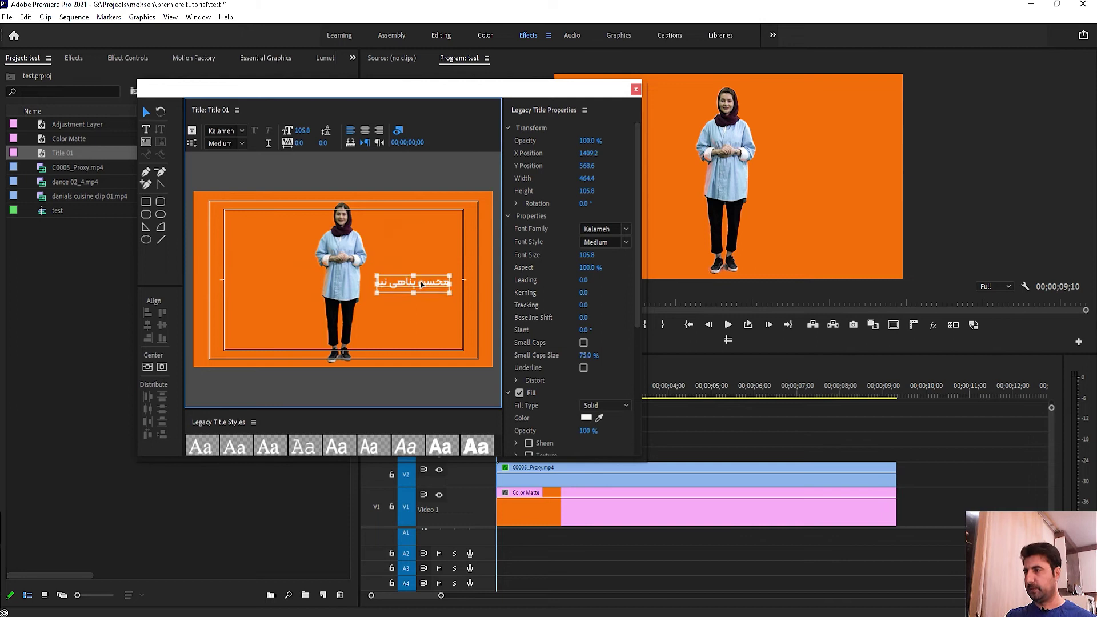
Step: Enlarge the titler window and styles area, then move the name title left of the woman
{"action": "left_click_drag", "start_coordinate": [643, 281], "coordinate": [913, 279]}
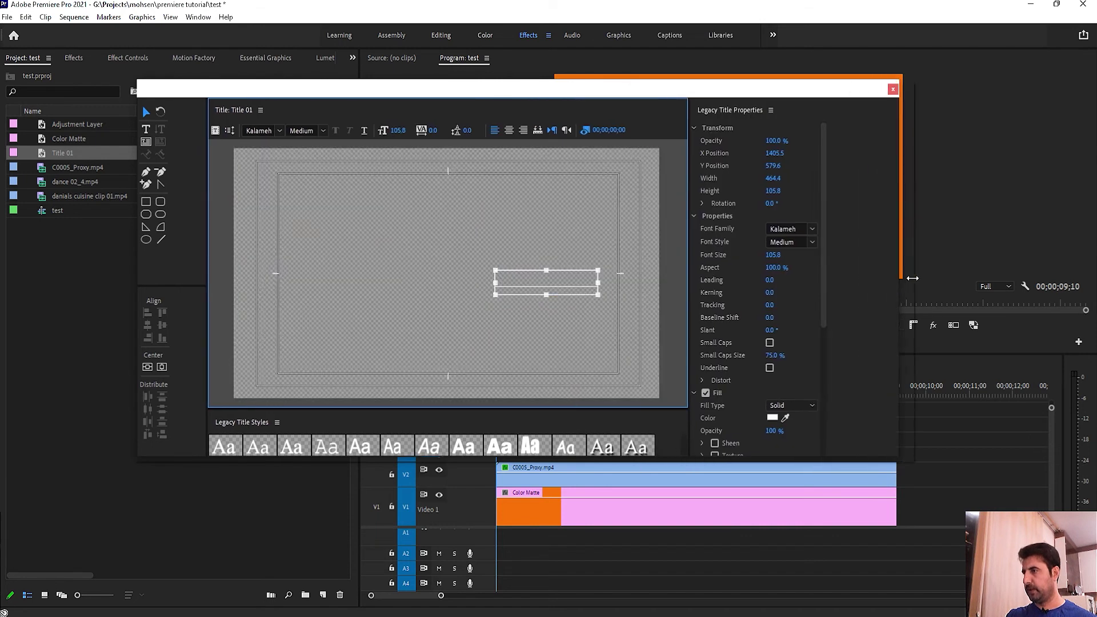
{"action": "left_click_drag", "start_coordinate": [667, 474], "coordinate": [664, 552]}
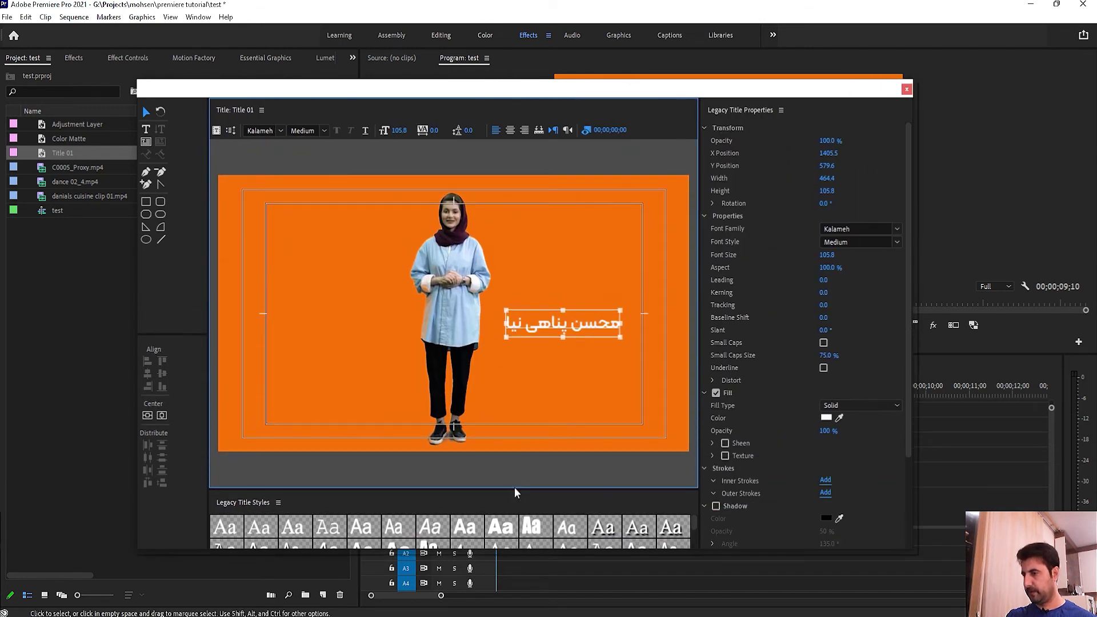
{"action": "left_click_drag", "start_coordinate": [516, 495], "coordinate": [515, 471]}
{"action": "left_click_drag", "start_coordinate": [571, 302], "coordinate": [347, 276]}
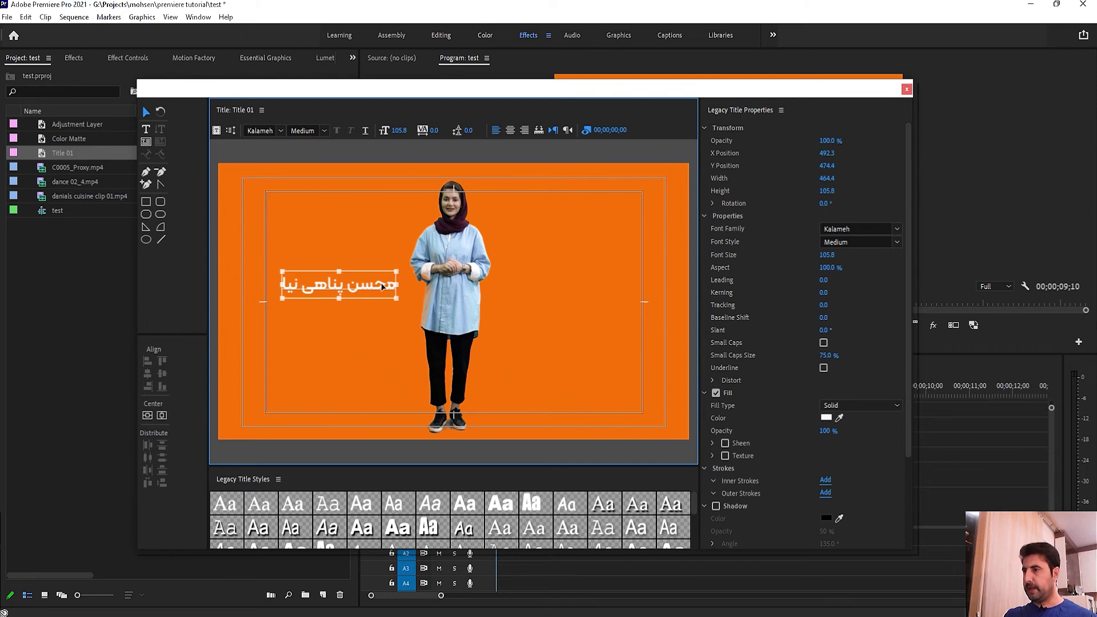
Step: Try 29% opacity and a wider width on the title, then undo the stretch
{"action": "left_click_drag", "start_coordinate": [824, 140], "coordinate": [841, 170]}
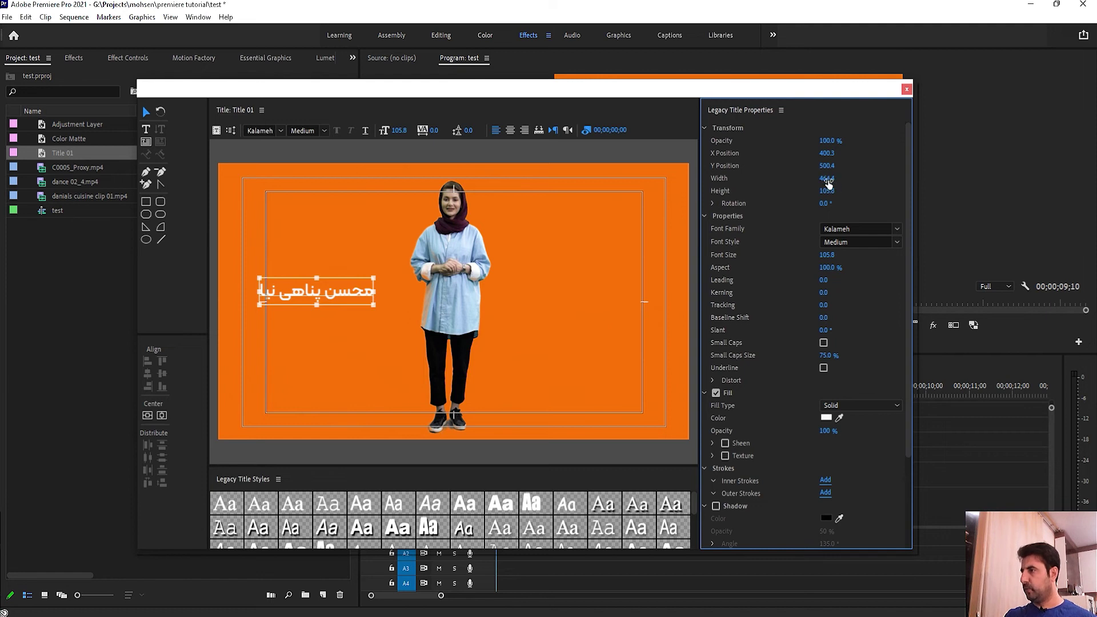
{"action": "left_click_drag", "start_coordinate": [828, 181], "coordinate": [839, 206]}
{"action": "key", "text": "ctrl+z"}
{"action": "key", "text": "ctrl+z"}
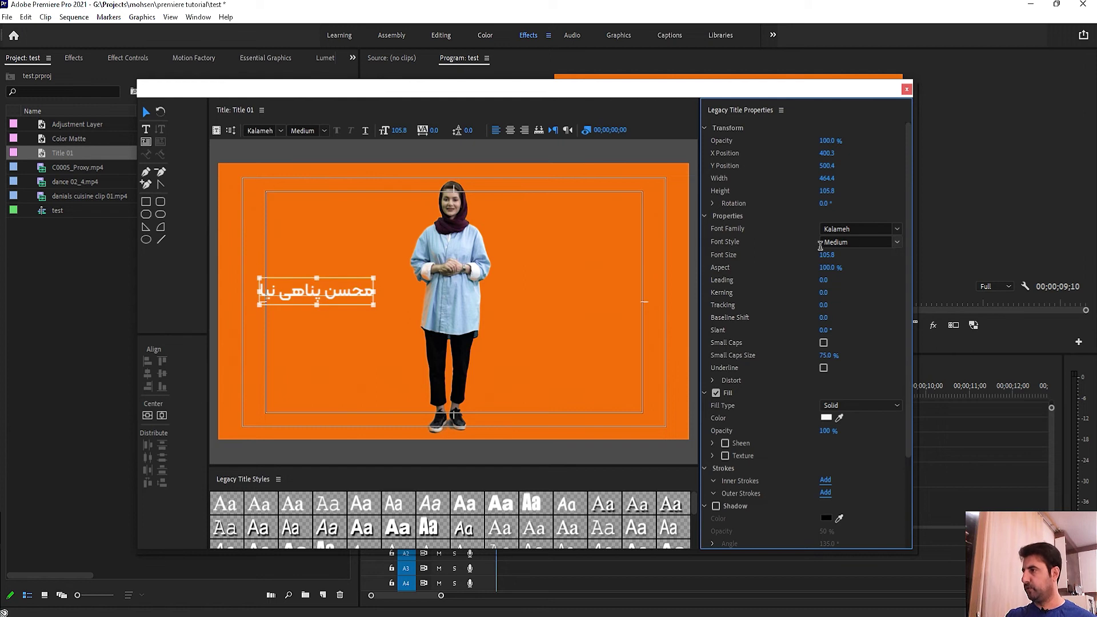
Step: Set the title to Kalameh Black at font size 120.8
{"action": "left_click", "coordinate": [874, 250]}
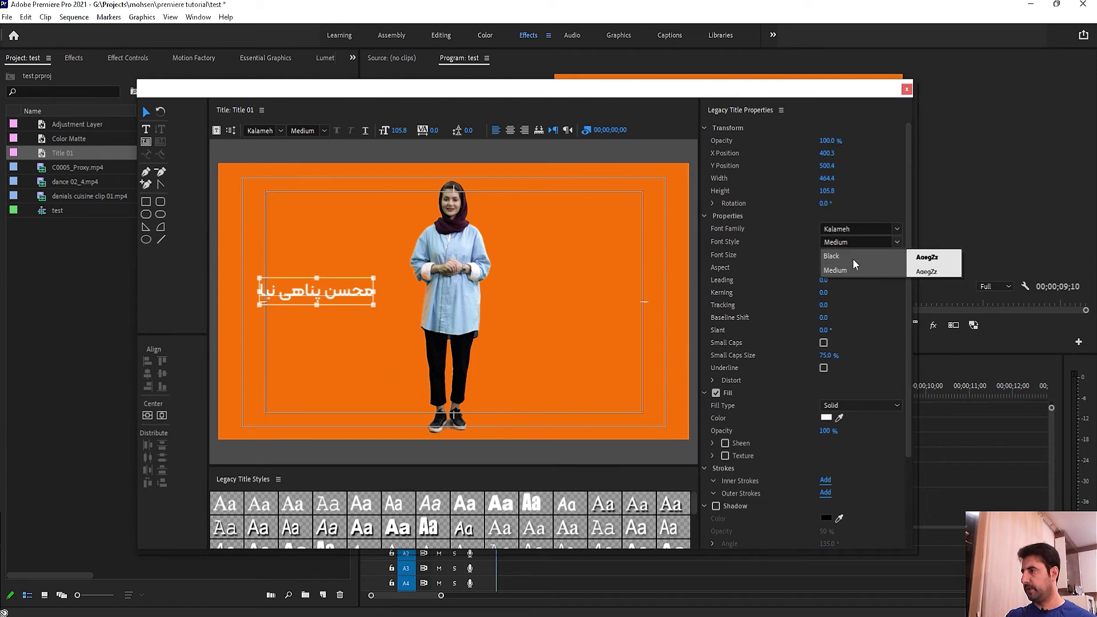
{"action": "left_click", "coordinate": [857, 260]}
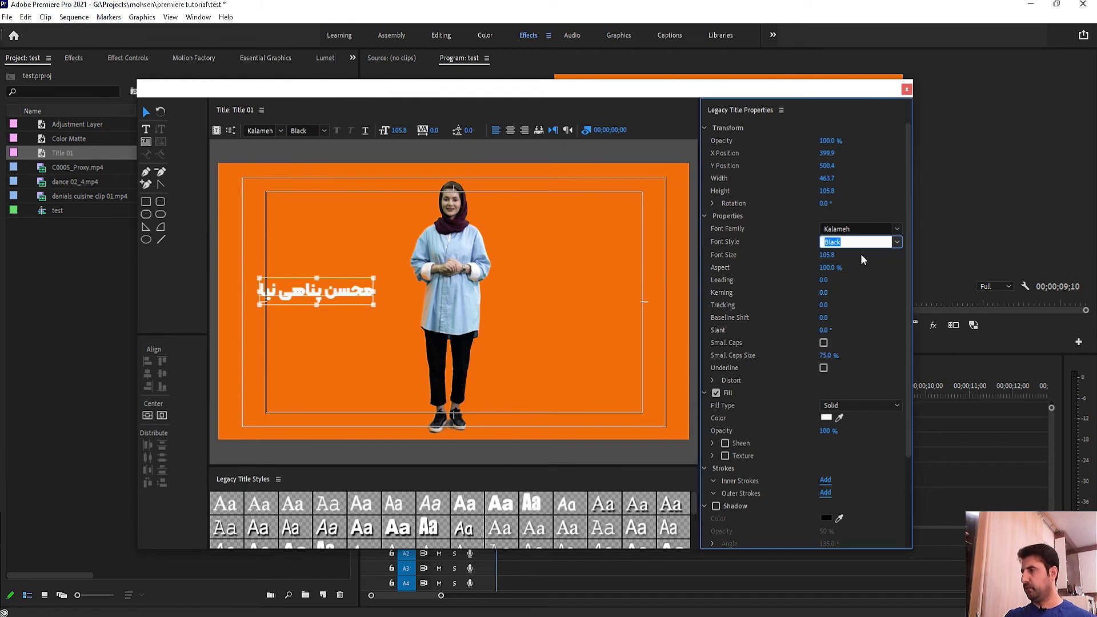
{"action": "left_click", "coordinate": [860, 254]}
{"action": "mouse_move", "coordinate": [827, 257]}
{"action": "left_mouse_down"}
{"action": "mouse_move", "coordinate": [839, 257]}
{"action": "mouse_move", "coordinate": [832, 272]}
{"action": "mouse_move", "coordinate": [800, 272]}
{"action": "mouse_move", "coordinate": [834, 269]}
{"action": "left_mouse_up"}
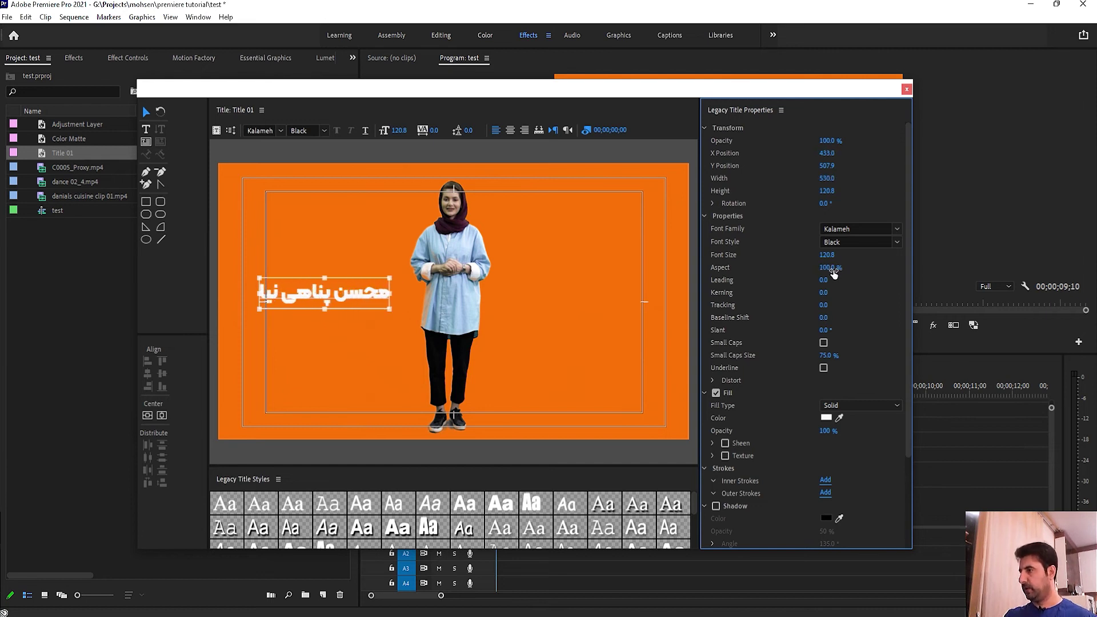
Step: Try tracking 45, small caps on, and small caps size 77% on the title
{"action": "left_click_drag", "start_coordinate": [823, 304], "coordinate": [799, 334]}
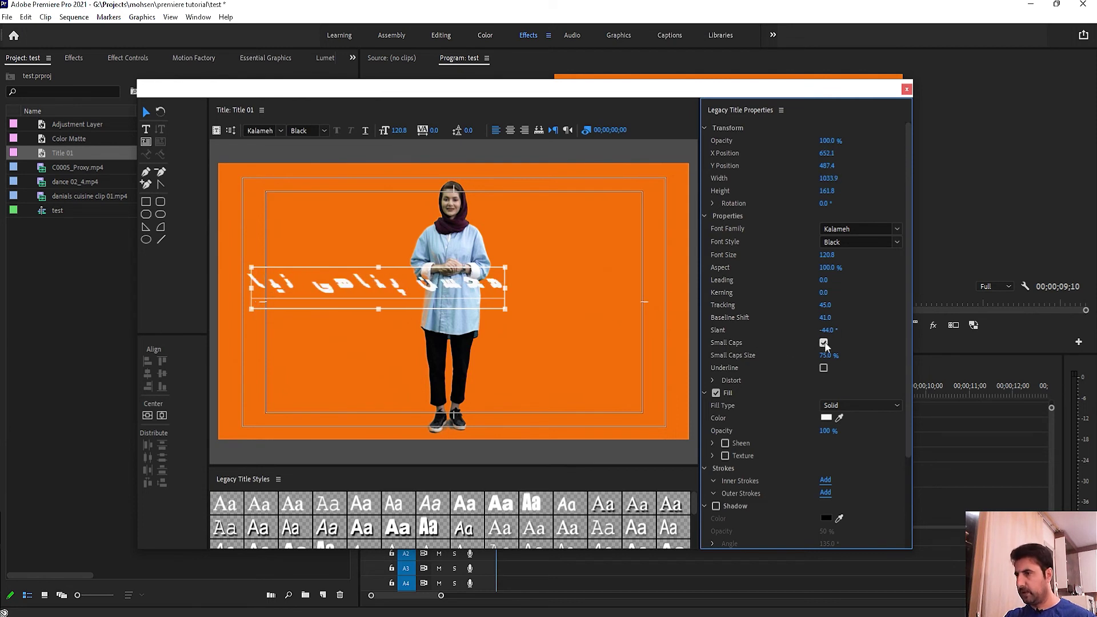
{"action": "left_click", "coordinate": [823, 343]}
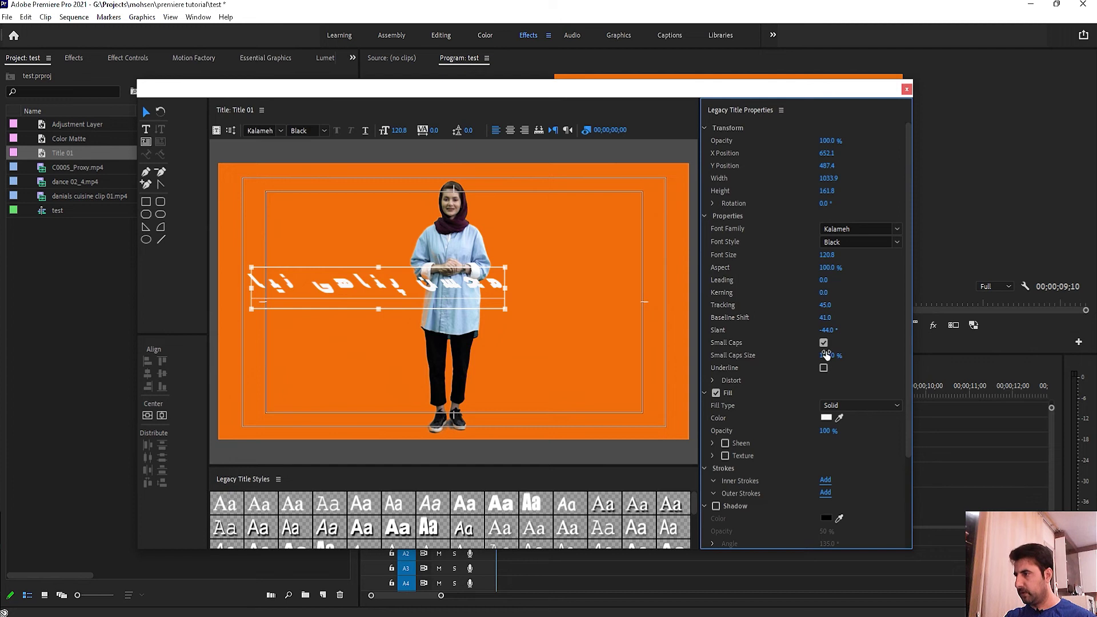
{"action": "left_click_drag", "start_coordinate": [826, 355], "coordinate": [812, 355]}
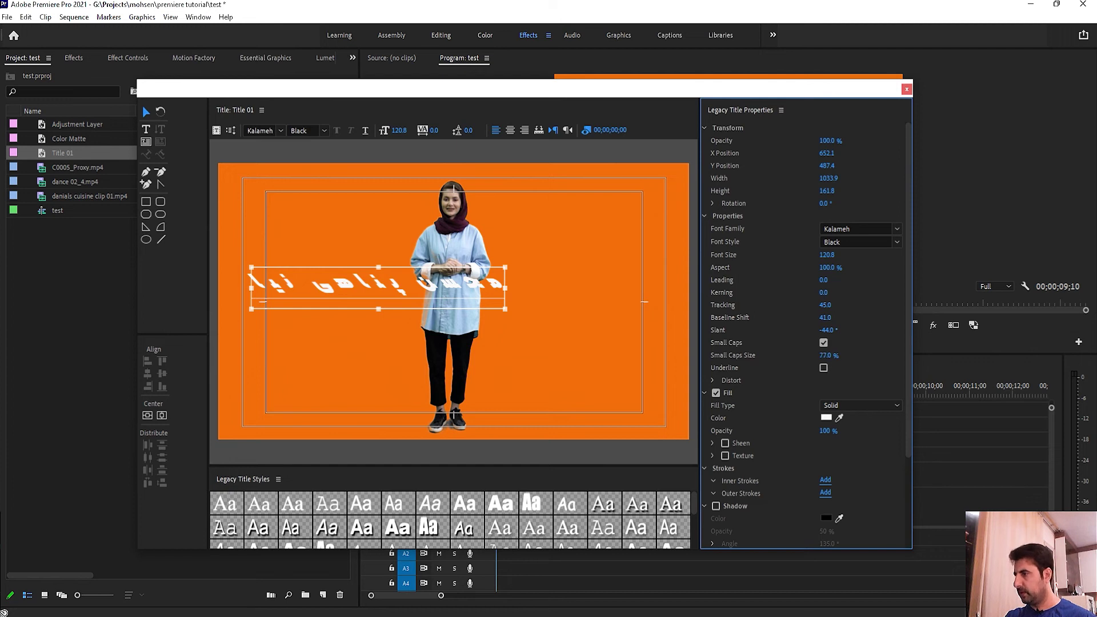
Step: Reset the title's slant, baseline shift and tracking to 0
{"action": "left_click", "coordinate": [823, 330]}
{"action": "type", "text": "0"}
{"action": "key", "text": "Return"}
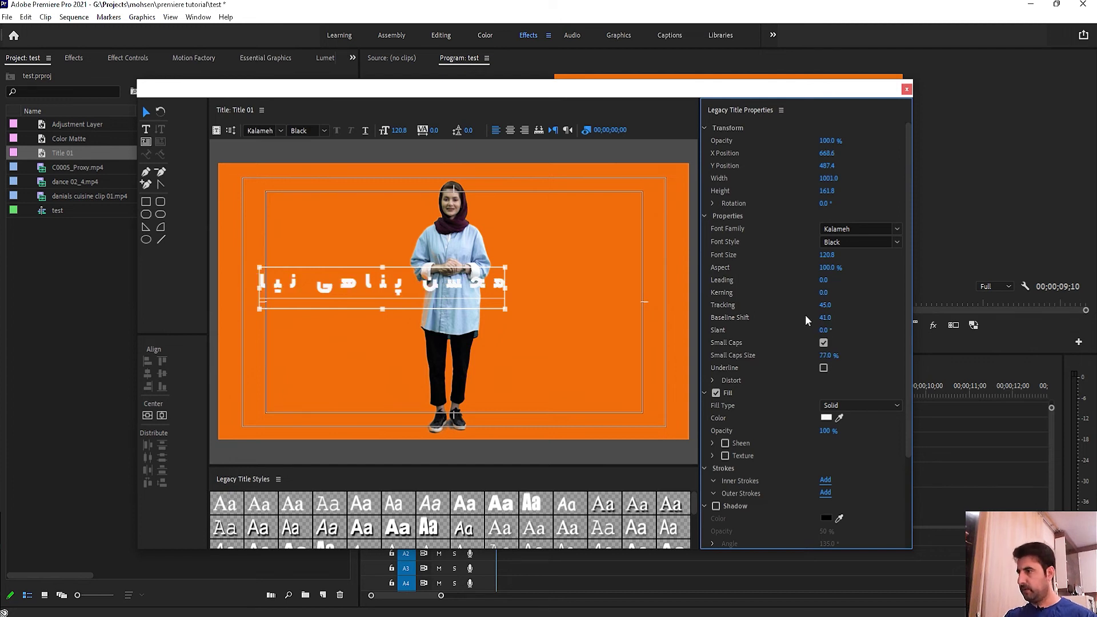
{"action": "left_click", "coordinate": [823, 317]}
{"action": "type", "text": "0"}
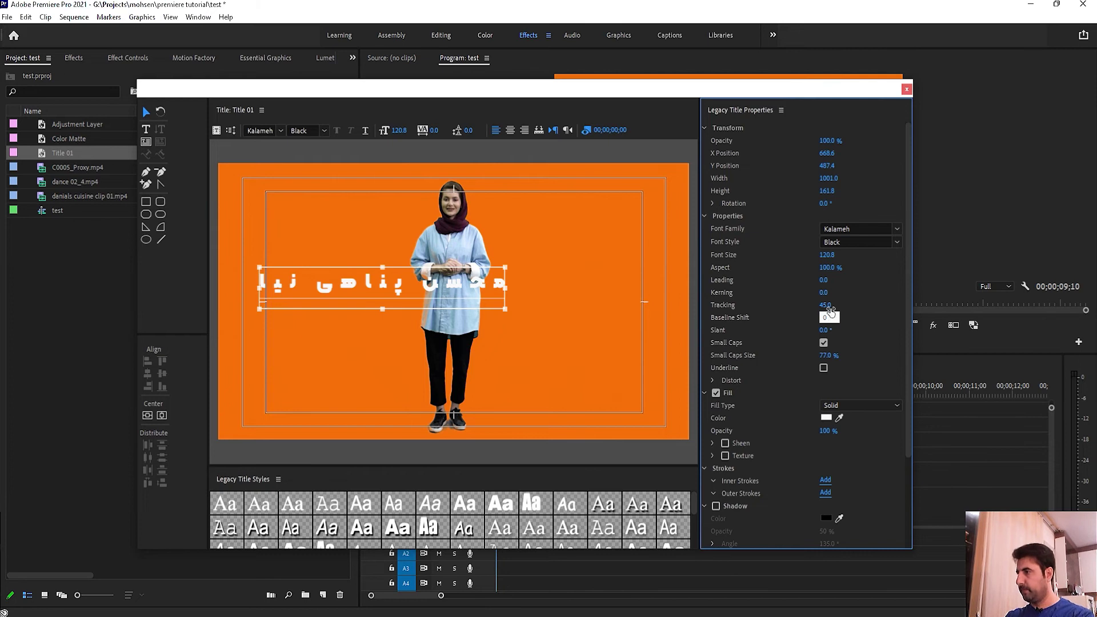
{"action": "left_click", "coordinate": [827, 304]}
{"action": "type", "text": "0"}
{"action": "key", "text": "Return"}
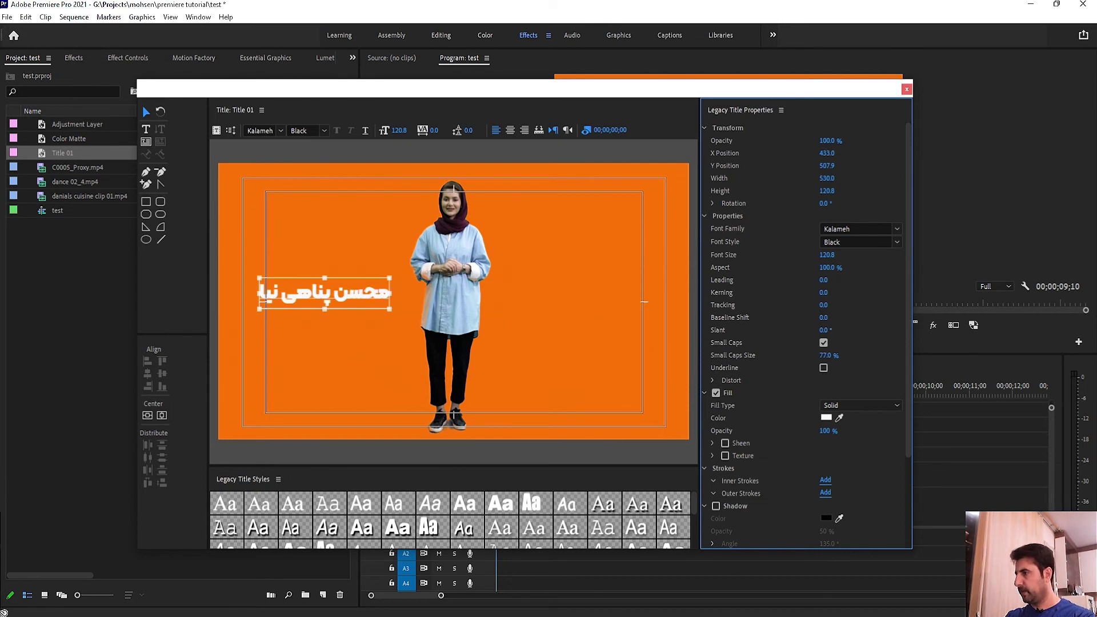
Step: Turn small caps off and test underline, leaving the title without underline
{"action": "left_click", "coordinate": [823, 343]}
{"action": "left_click", "coordinate": [823, 368]}
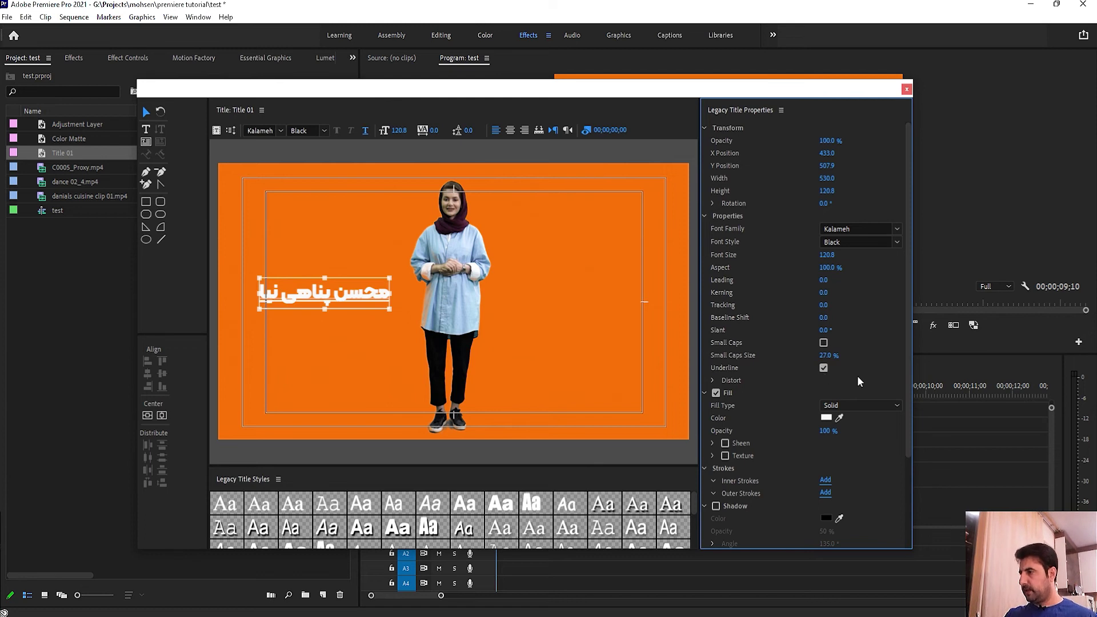
{"action": "left_click", "coordinate": [823, 368]}
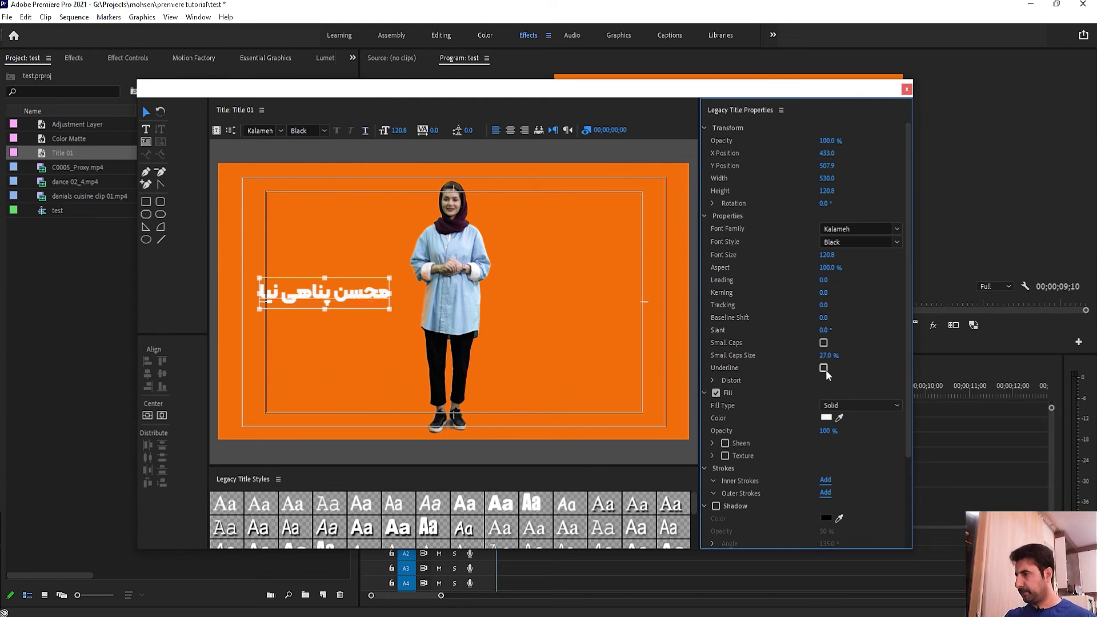
{"action": "left_click", "coordinate": [713, 381]}
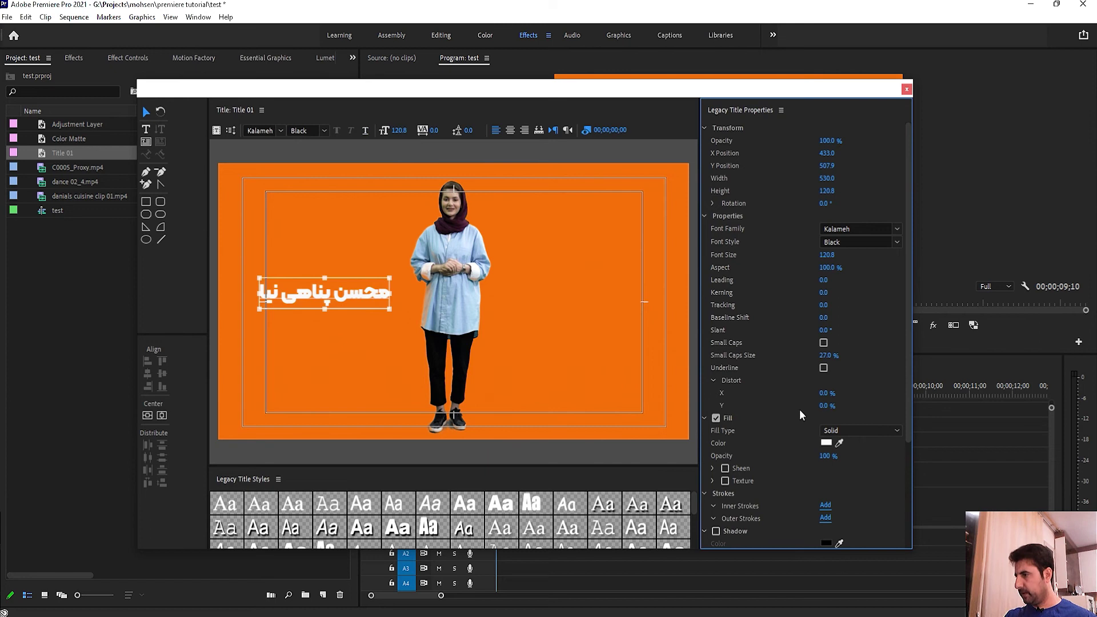
{"action": "mouse_move", "coordinate": [826, 393]}
{"action": "left_mouse_down"}
{"action": "mouse_move", "coordinate": [802, 393]}
{"action": "mouse_move", "coordinate": [868, 393]}
{"action": "mouse_move", "coordinate": [814, 405]}
{"action": "mouse_move", "coordinate": [831, 407]}
{"action": "left_mouse_up"}
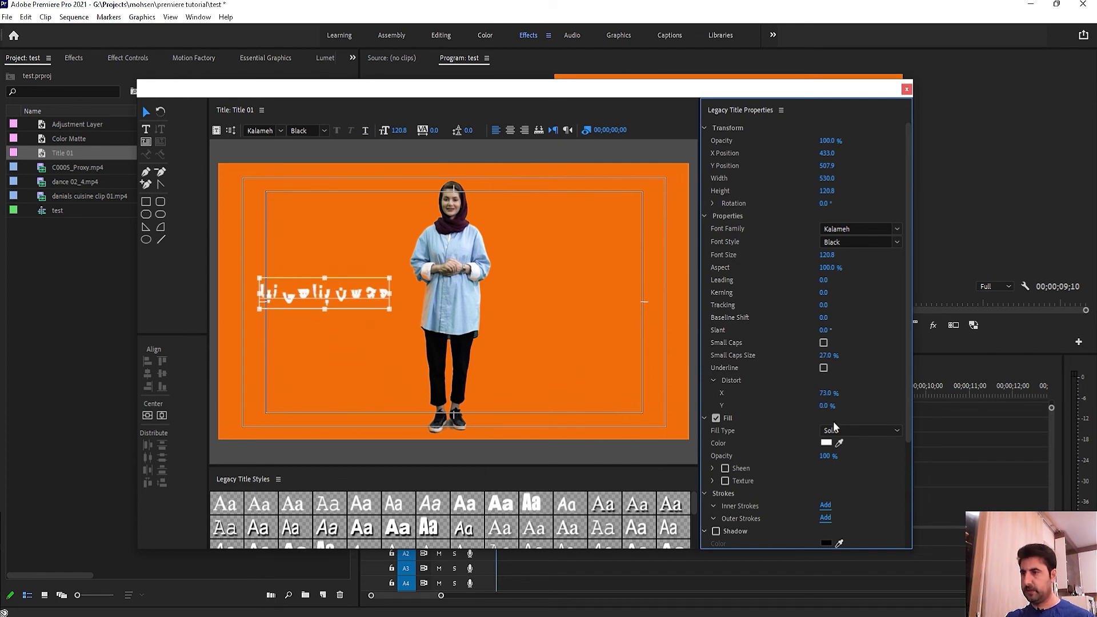
{"action": "key", "text": "ctrl+z"}
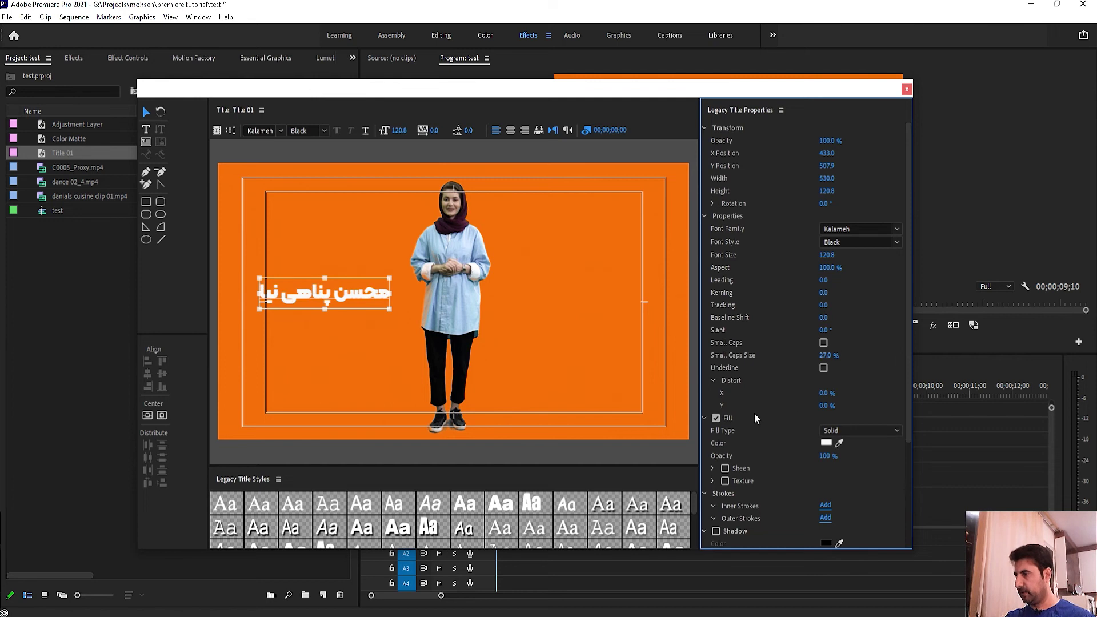
{"action": "scroll", "coordinate": [808, 407], "scroll_direction": "down", "scroll_amount": 3}
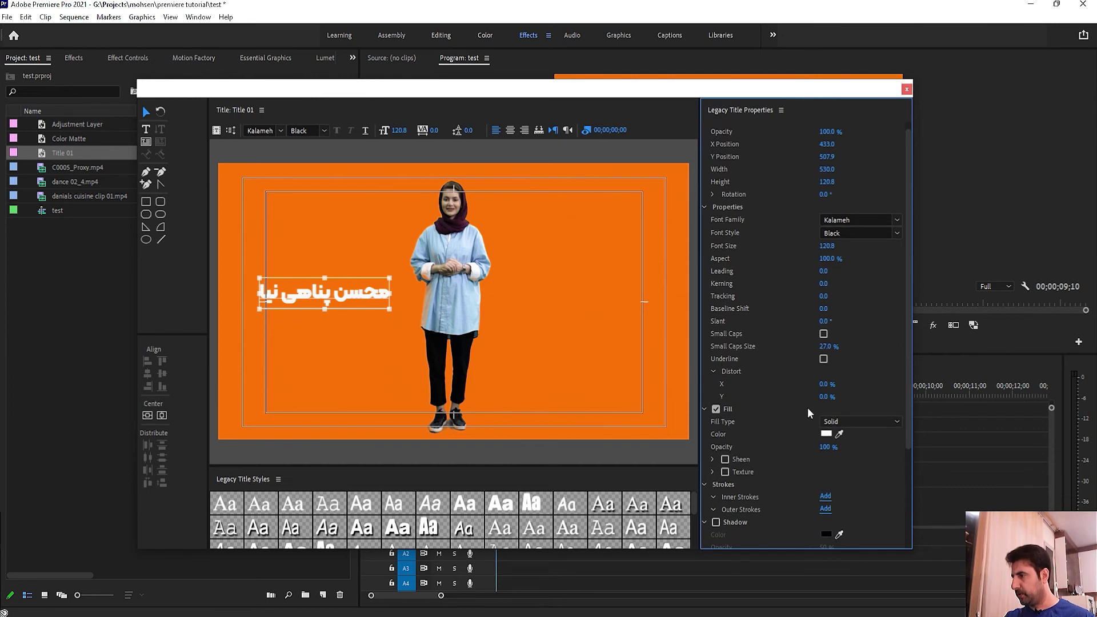
{"action": "scroll", "coordinate": [802, 419], "scroll_direction": "down", "scroll_amount": 3}
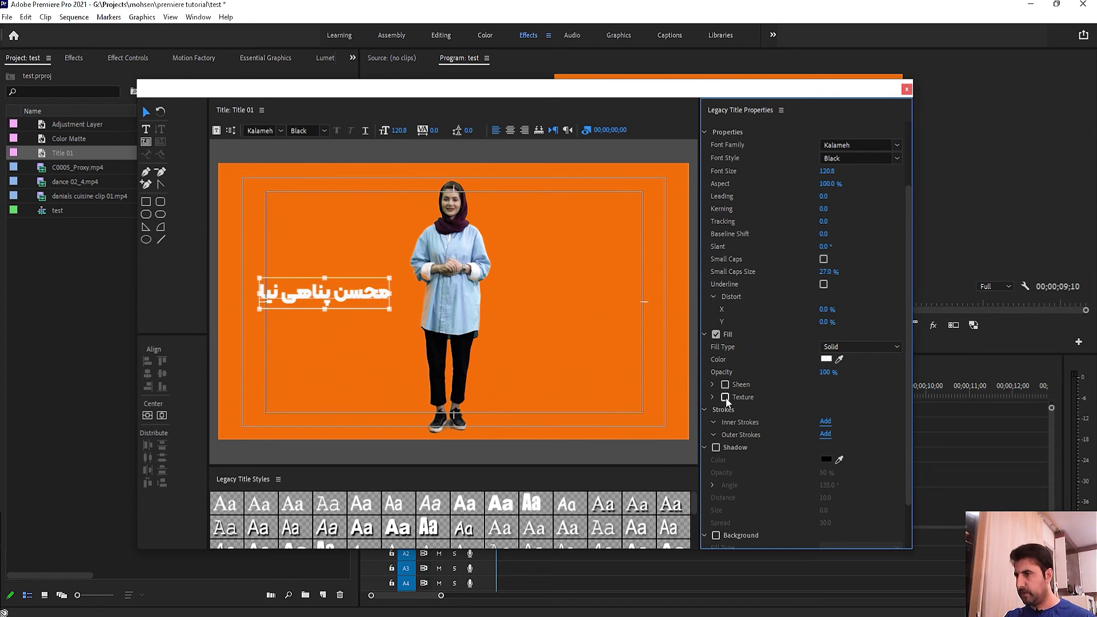
{"action": "scroll", "coordinate": [780, 429], "scroll_direction": "down", "scroll_amount": 1}
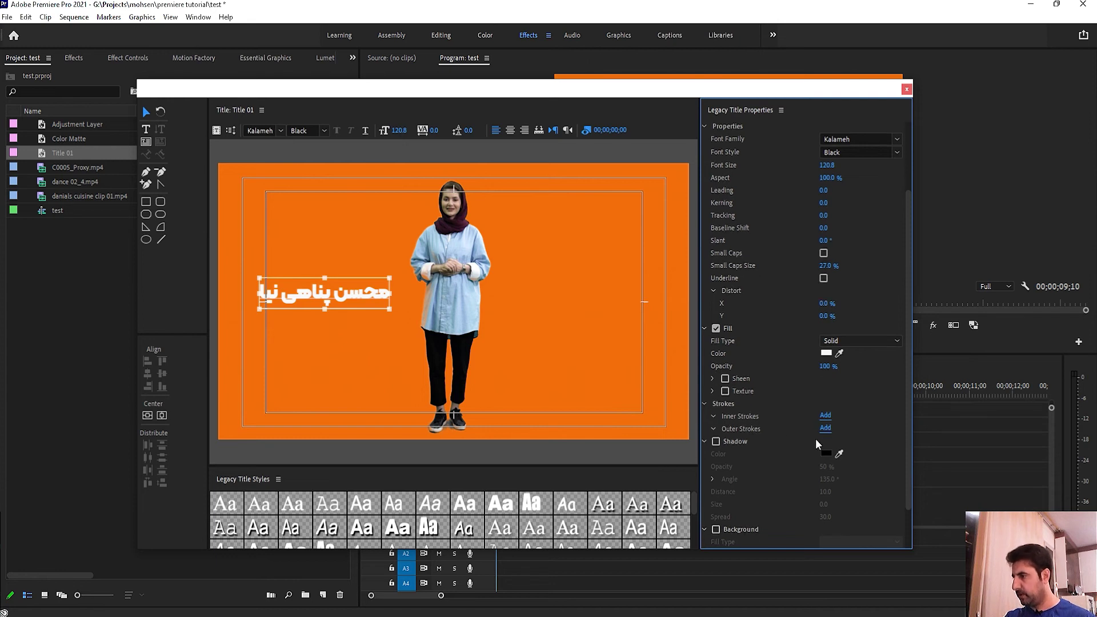
{"action": "left_click", "coordinate": [718, 440]}
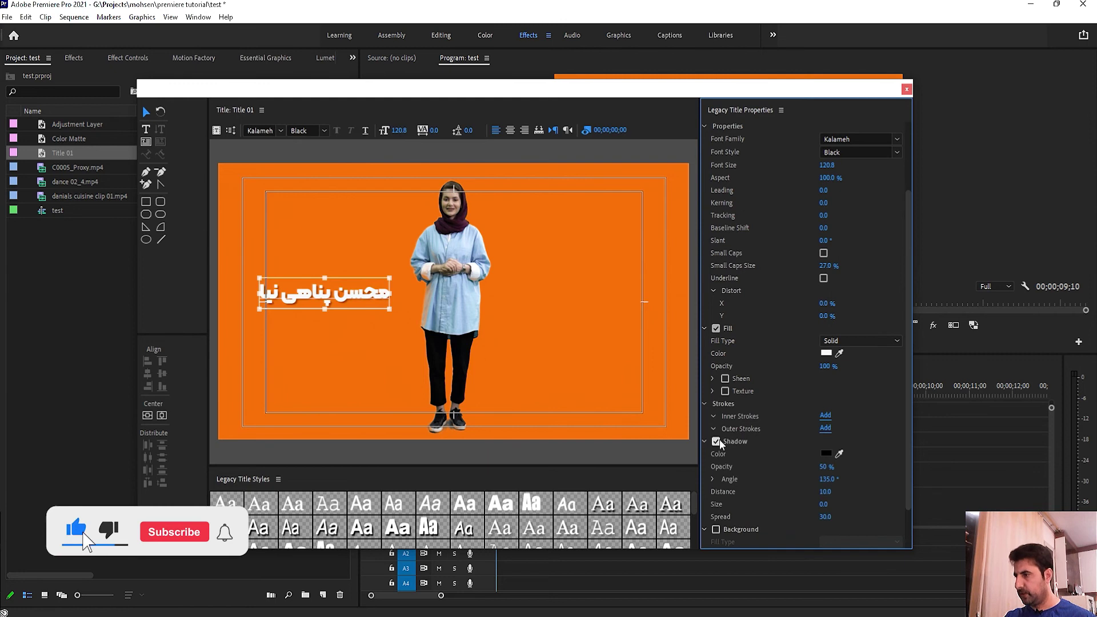
{"action": "left_click", "coordinate": [719, 440]}
{"action": "scroll", "coordinate": [742, 454], "scroll_direction": "down", "scroll_amount": 1}
{"action": "left_click", "coordinate": [716, 521]}
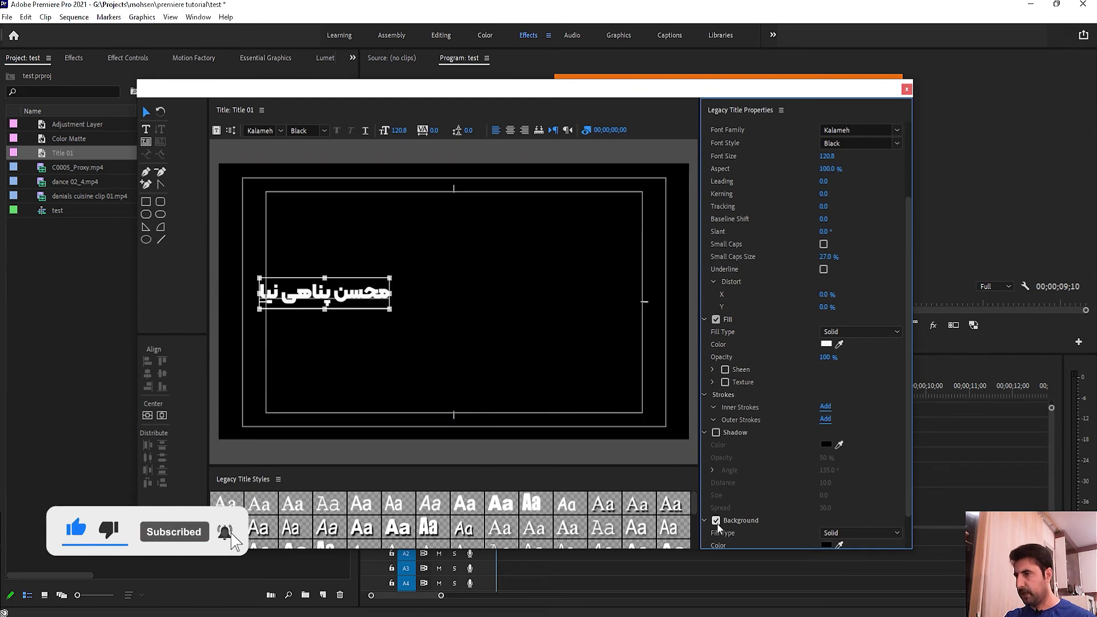
{"action": "left_click", "coordinate": [716, 521]}
{"action": "left_click", "coordinate": [716, 521]}
{"action": "left_click", "coordinate": [716, 521]}
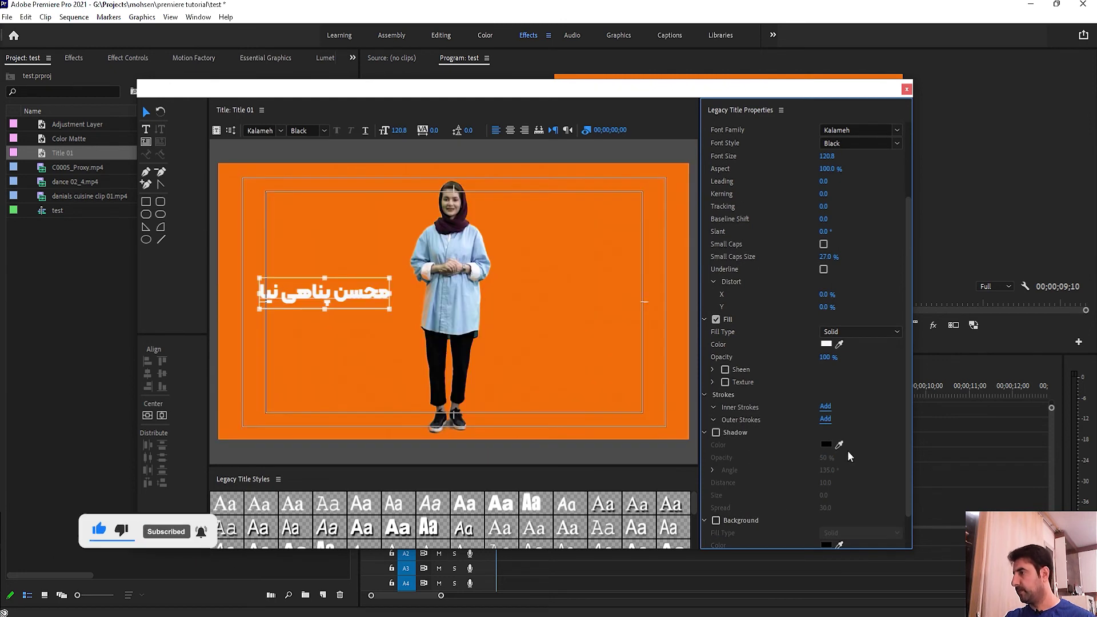
{"action": "scroll", "coordinate": [880, 384], "scroll_direction": "up", "scroll_amount": 2}
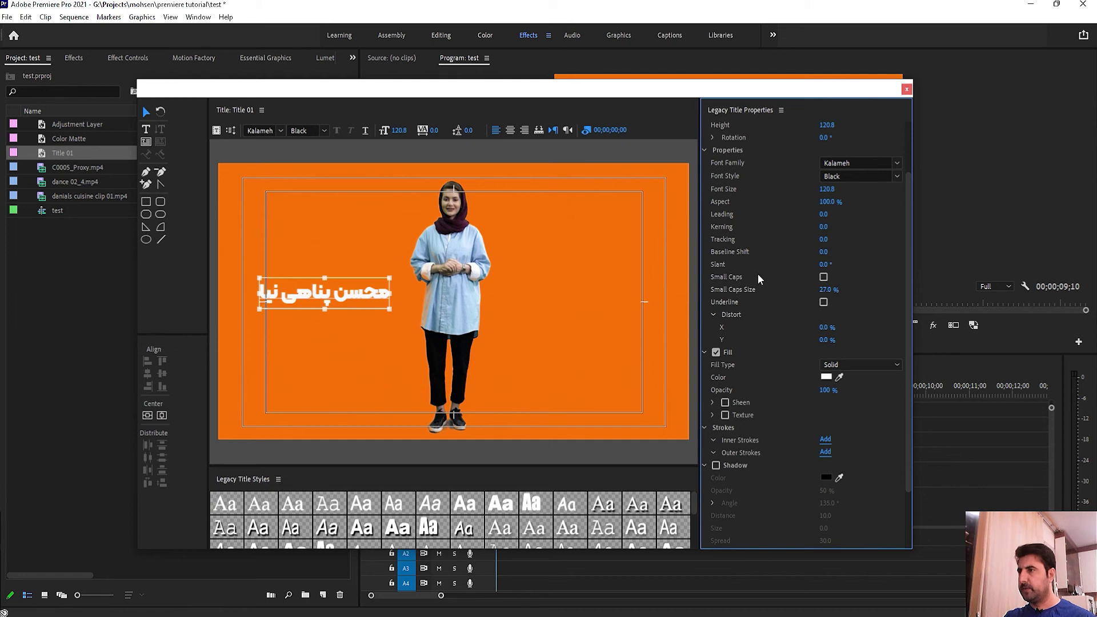
{"action": "scroll", "coordinate": [758, 278], "scroll_direction": "up", "scroll_amount": 1}
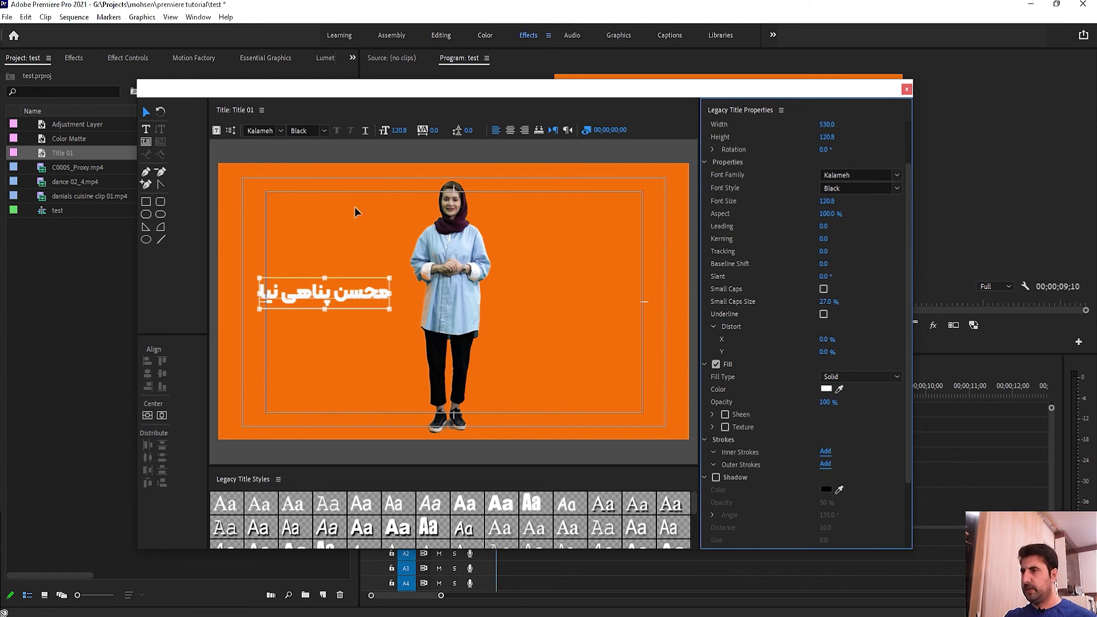
Step: Start a second line under the name and type 'ادیتورا'
{"action": "double_click", "coordinate": [267, 297]}
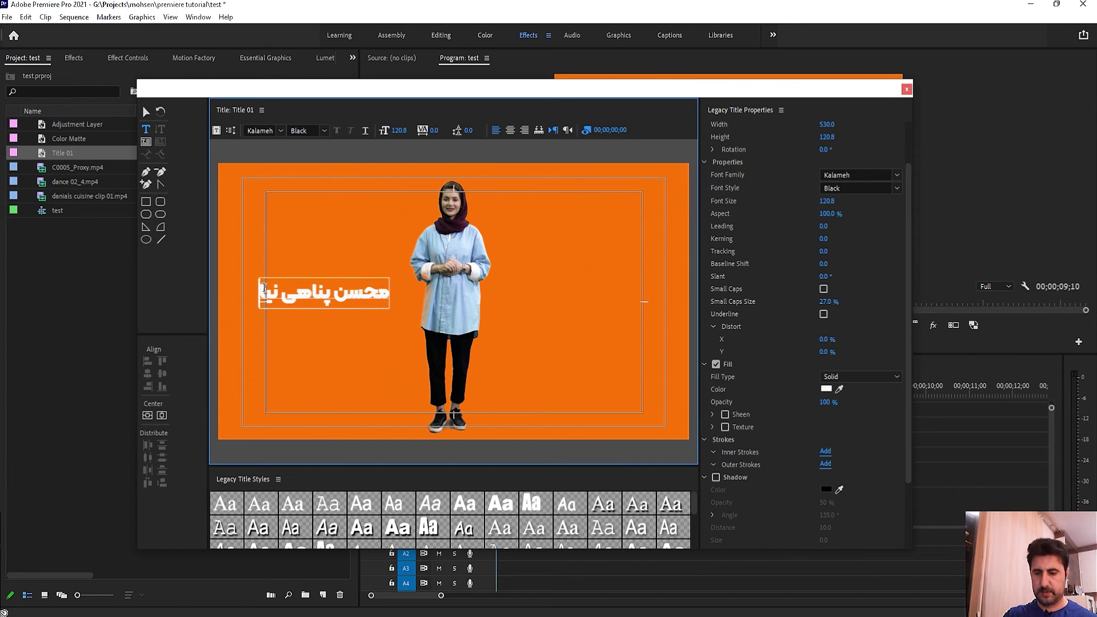
{"action": "key", "text": "Return"}
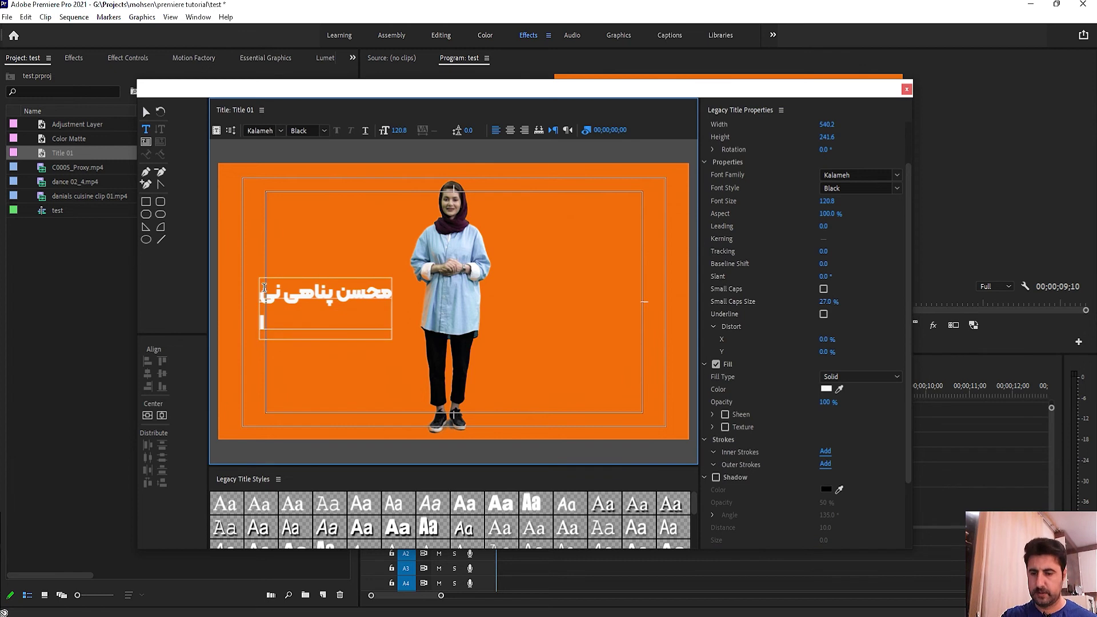
{"action": "key", "text": "BackSpace"}
{"action": "key", "text": "Return"}
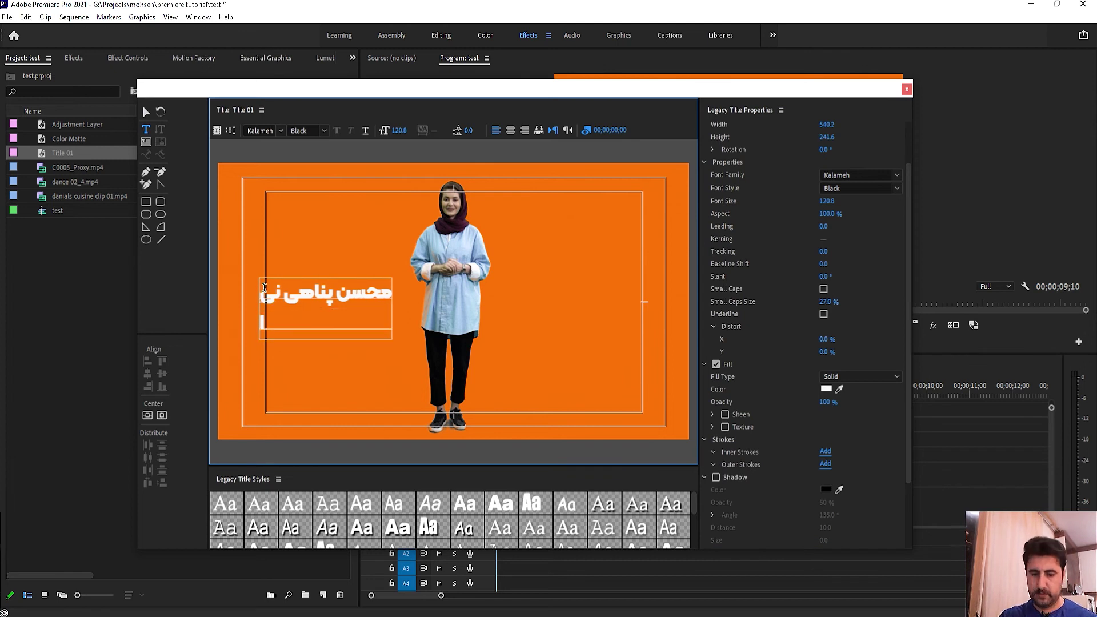
{"action": "type", "text": "hndj,"}
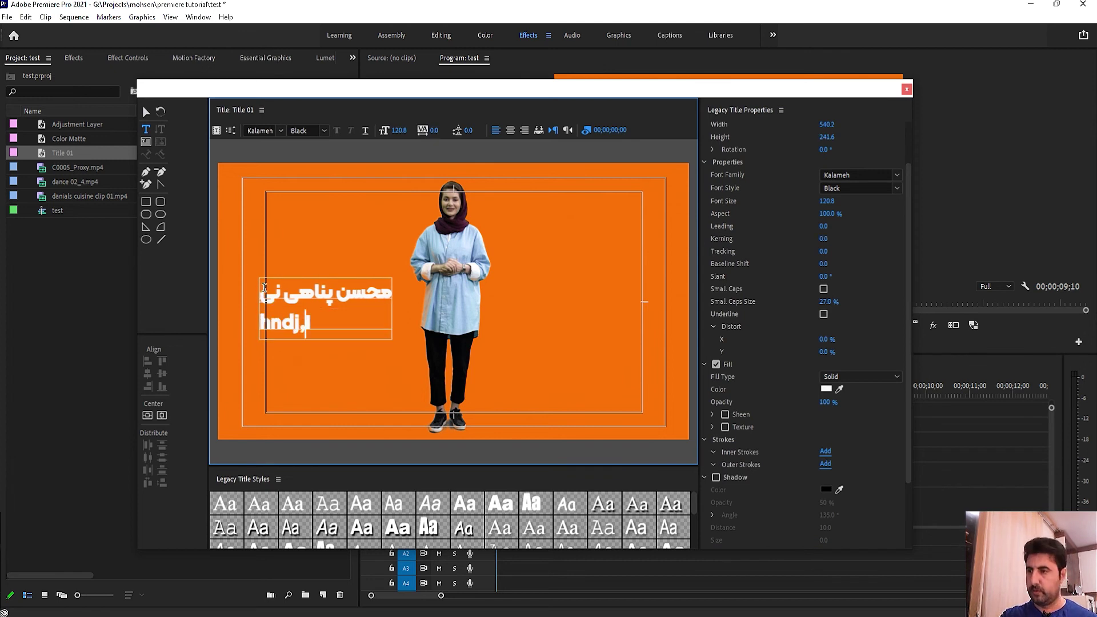
{"action": "key", "text": "BackSpace"}
{"action": "key", "text": "BackSpace"}
{"action": "key", "text": "BackSpace"}
{"action": "key", "text": "BackSpace"}
{"action": "key", "text": "BackSpace"}
{"action": "key", "text": "BackSpace"}
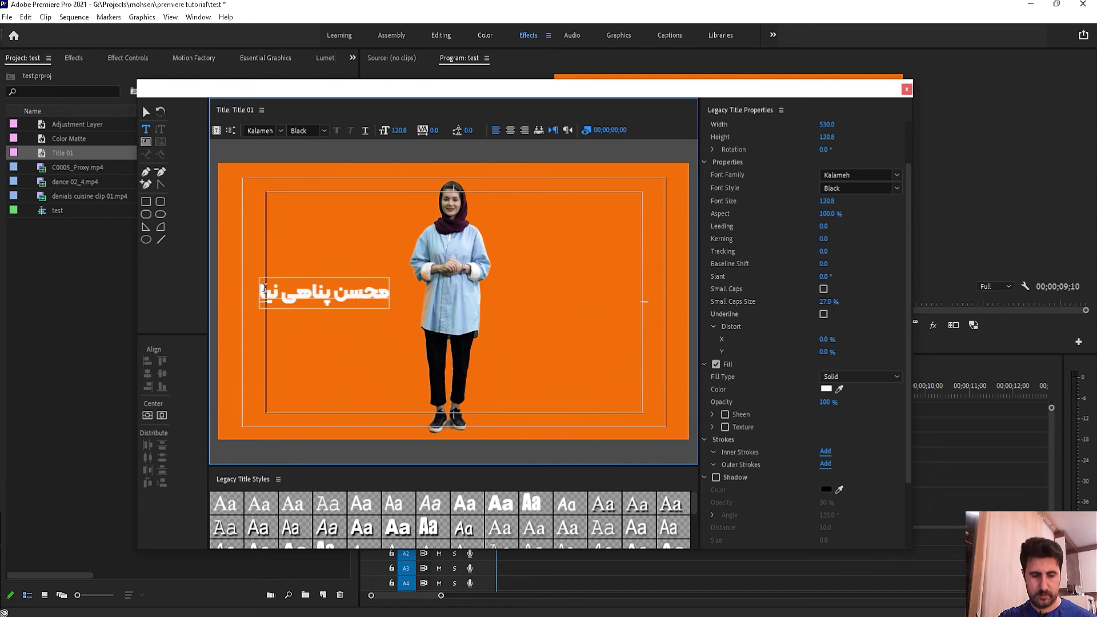
{"action": "key", "text": "Return"}
{"action": "type", "text": "ادیتورا"}
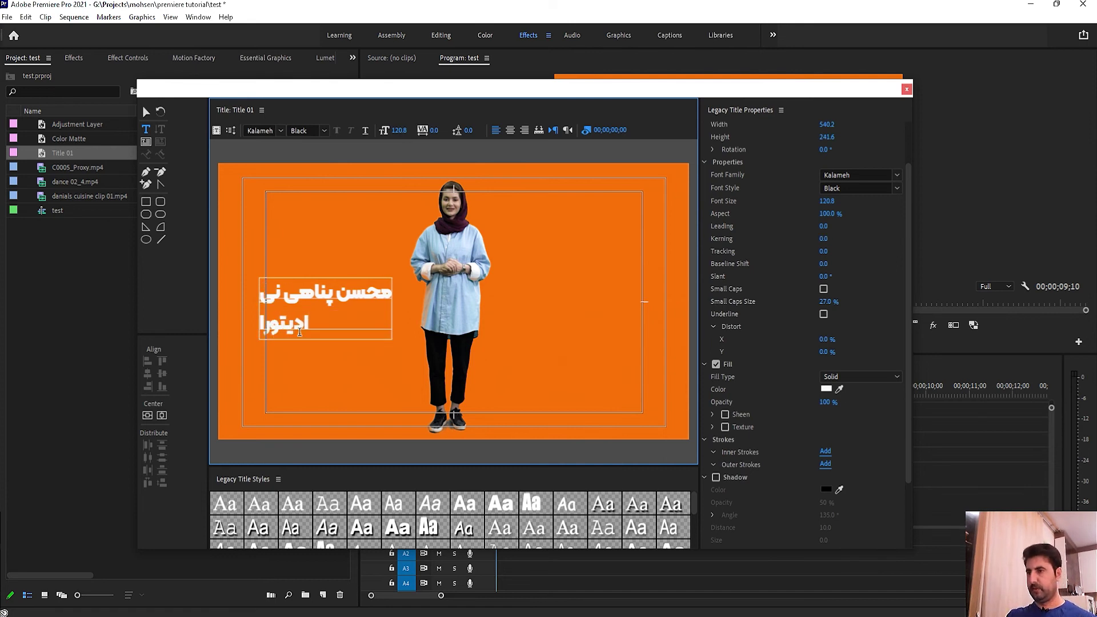
Step: Delete the extra final letter so the second line reads 'ادیتور'
{"action": "double_click", "coordinate": [263, 323]}
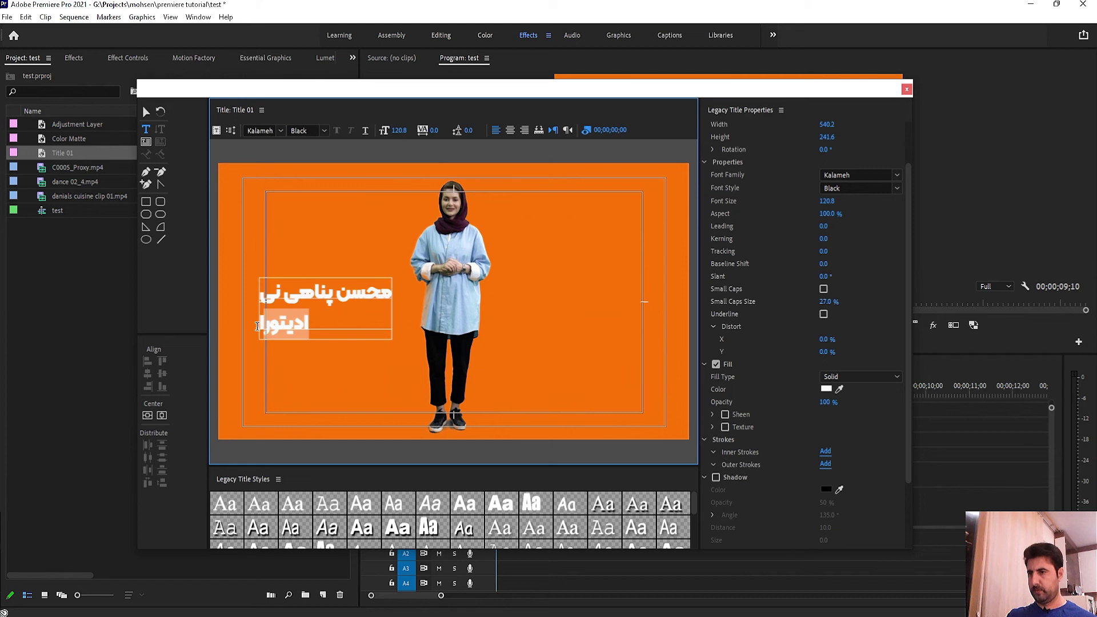
{"action": "left_click", "coordinate": [260, 325]}
{"action": "double_click", "coordinate": [258, 326]}
{"action": "left_click", "coordinate": [261, 325]}
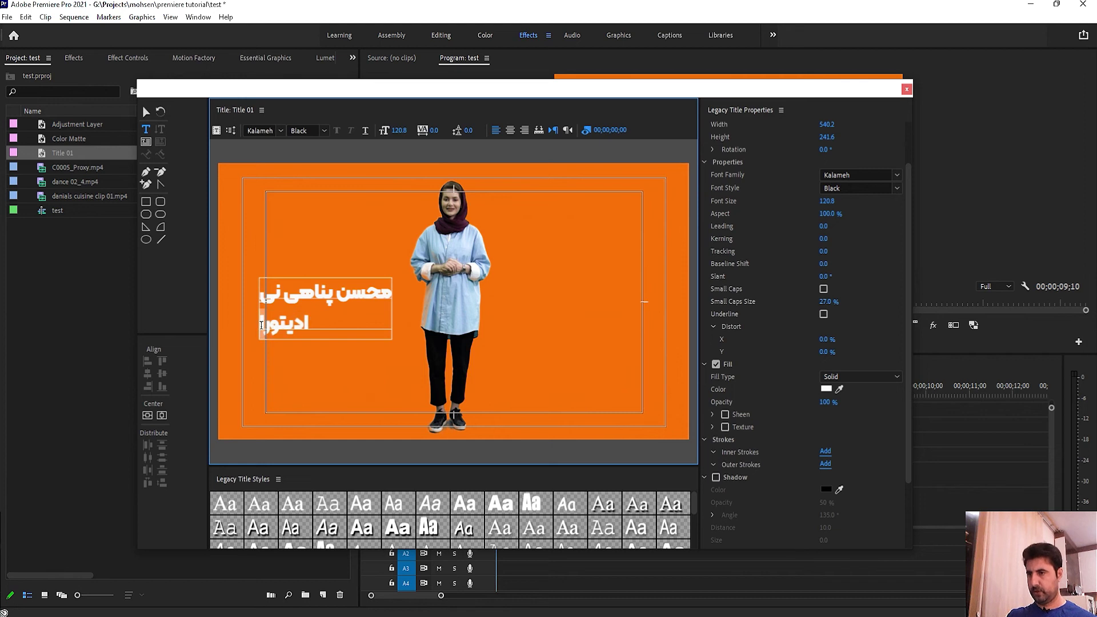
{"action": "key", "text": "BackSpace"}
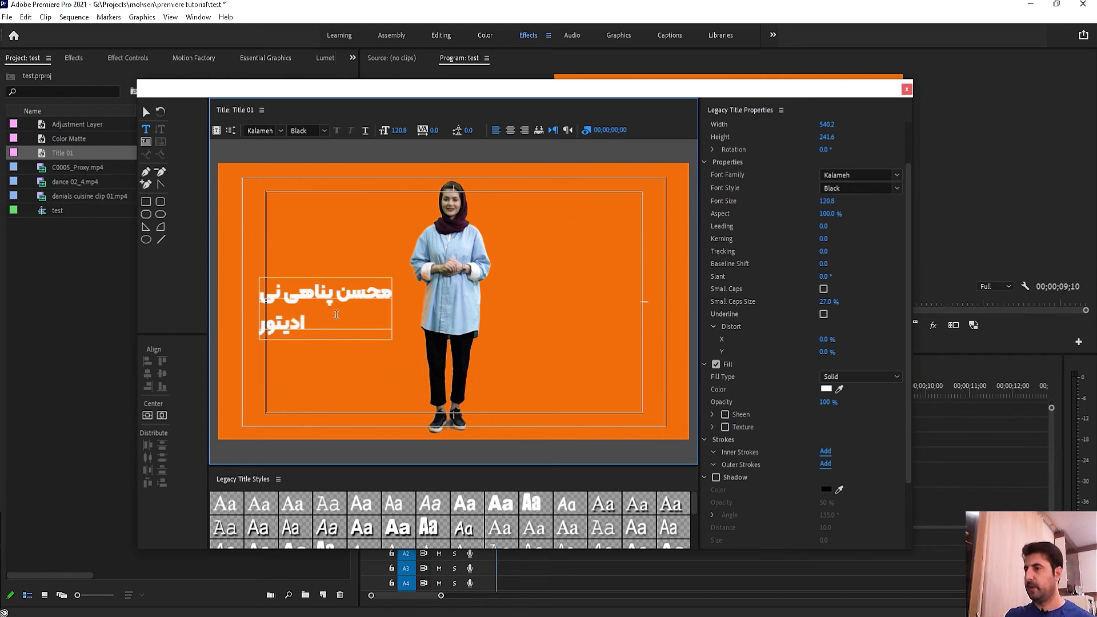
Step: Centre both title lines with right-to-left text and widen the leading between them
{"action": "left_click_drag", "start_coordinate": [275, 332], "coordinate": [390, 293]}
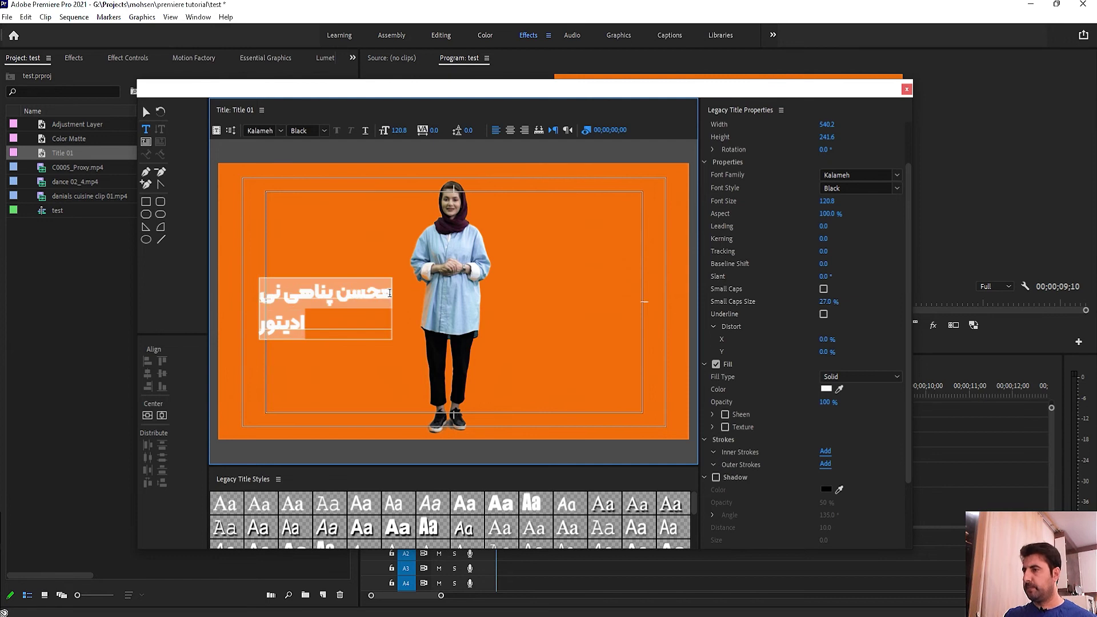
{"action": "left_click", "coordinate": [510, 131]}
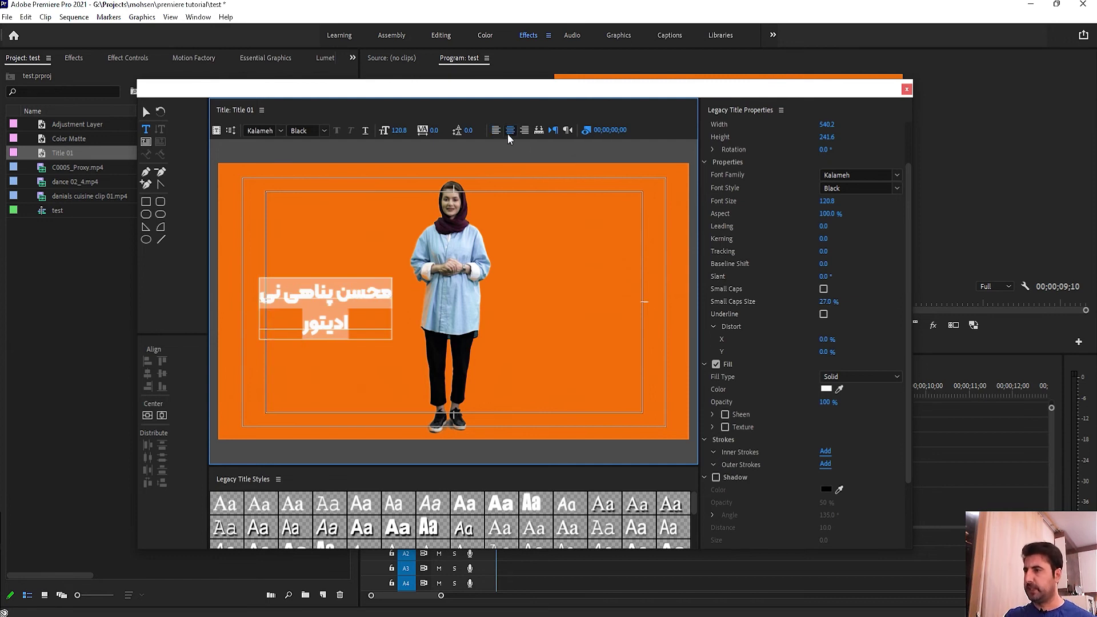
{"action": "left_click", "coordinate": [524, 132]}
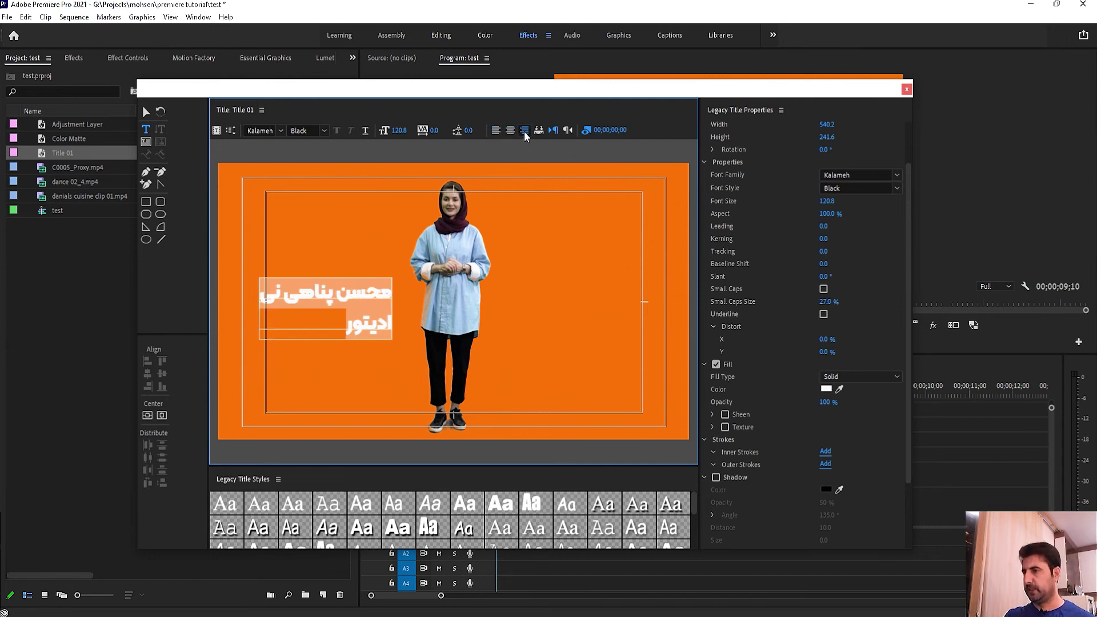
{"action": "left_click", "coordinate": [495, 134]}
{"action": "left_click", "coordinate": [524, 131]}
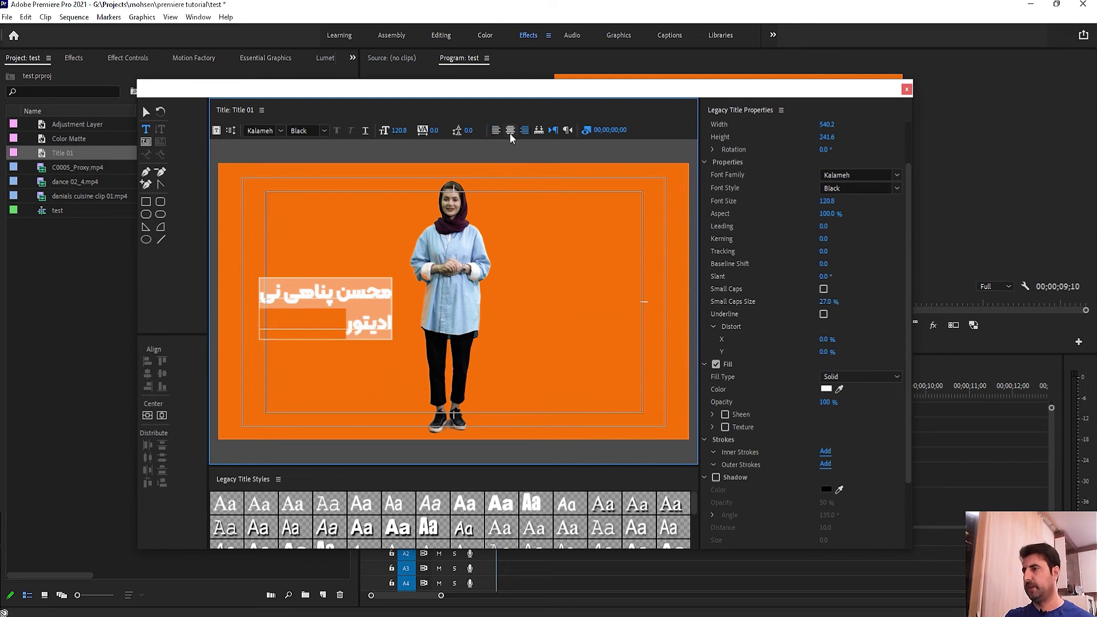
{"action": "left_click", "coordinate": [510, 130]}
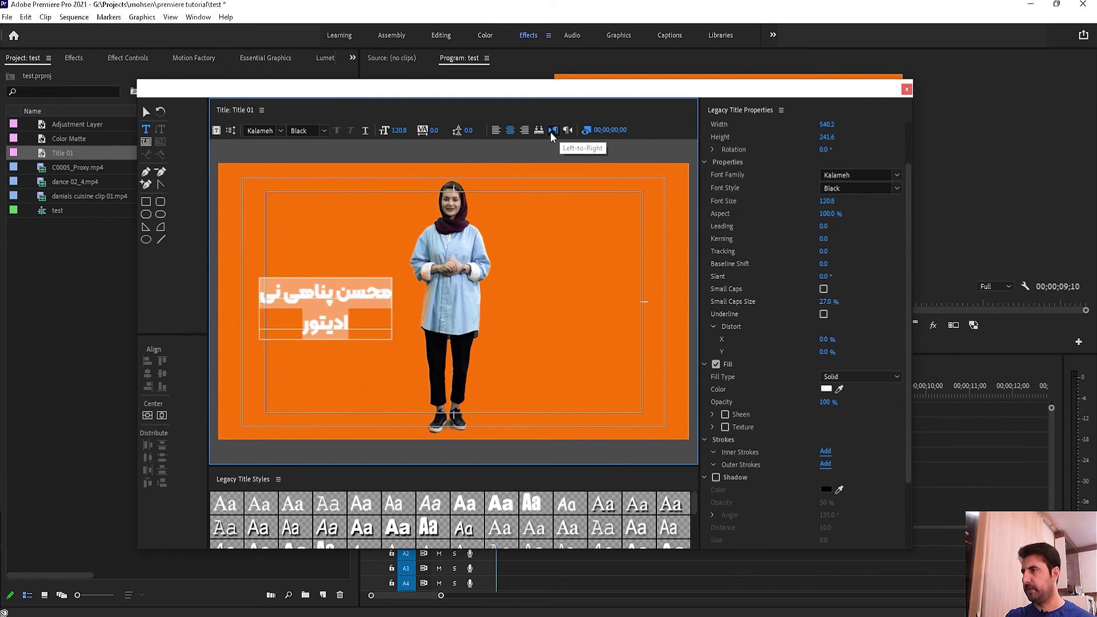
{"action": "left_click", "coordinate": [567, 131]}
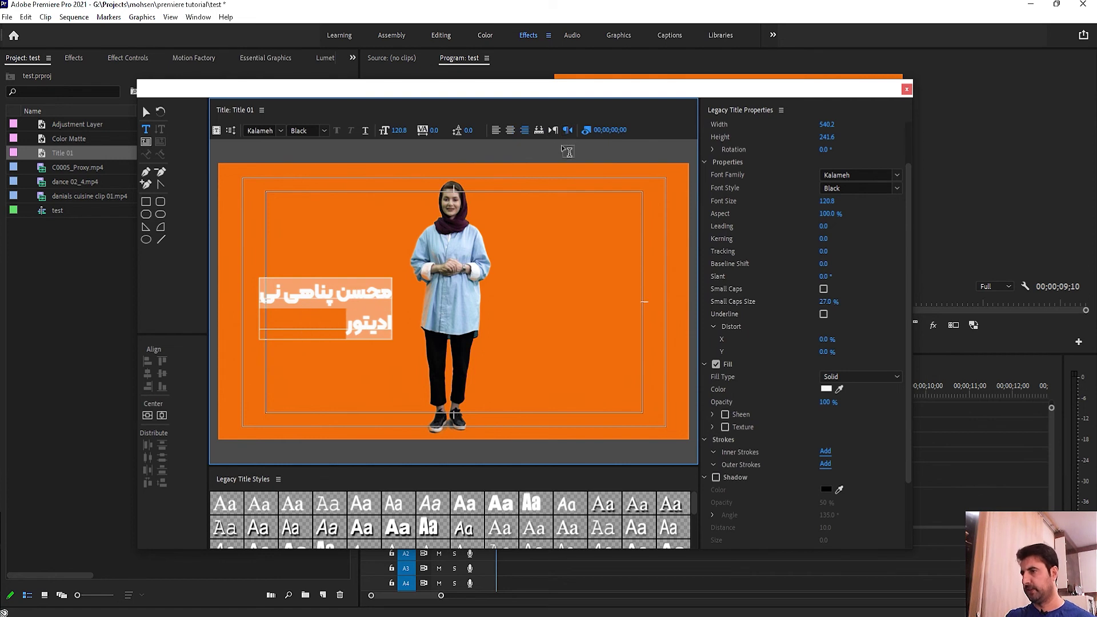
{"action": "left_click", "coordinate": [510, 130]}
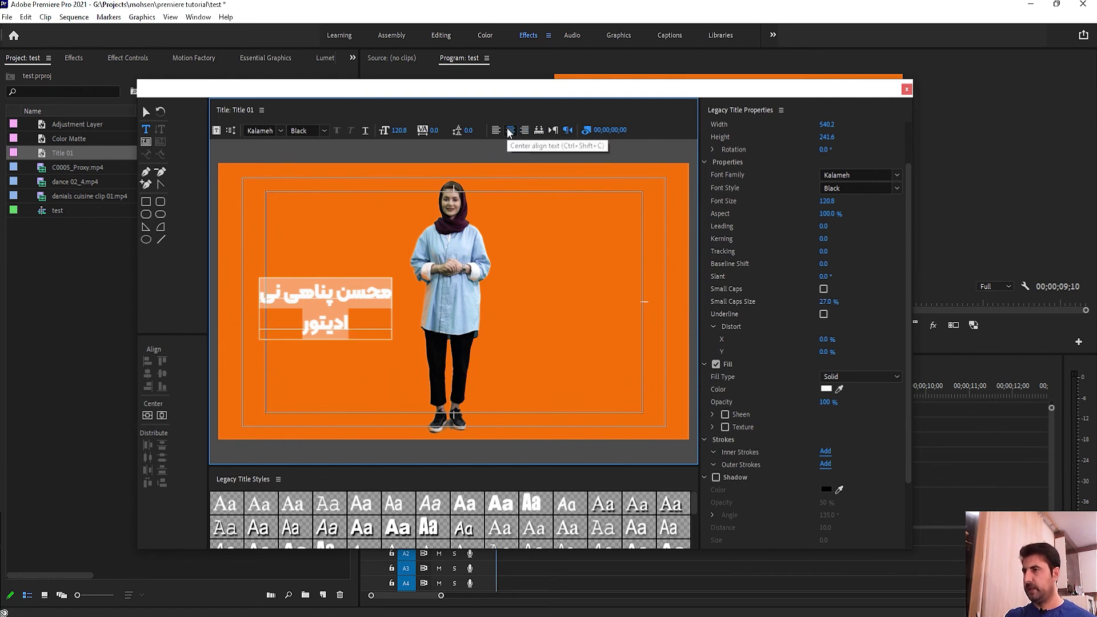
{"action": "left_click_drag", "start_coordinate": [470, 133], "coordinate": [402, 130]}
Step: Set the title's kerning to 0
{"action": "left_click", "coordinate": [439, 129]}
{"action": "type", "text": "0"}
{"action": "key", "text": "Return"}
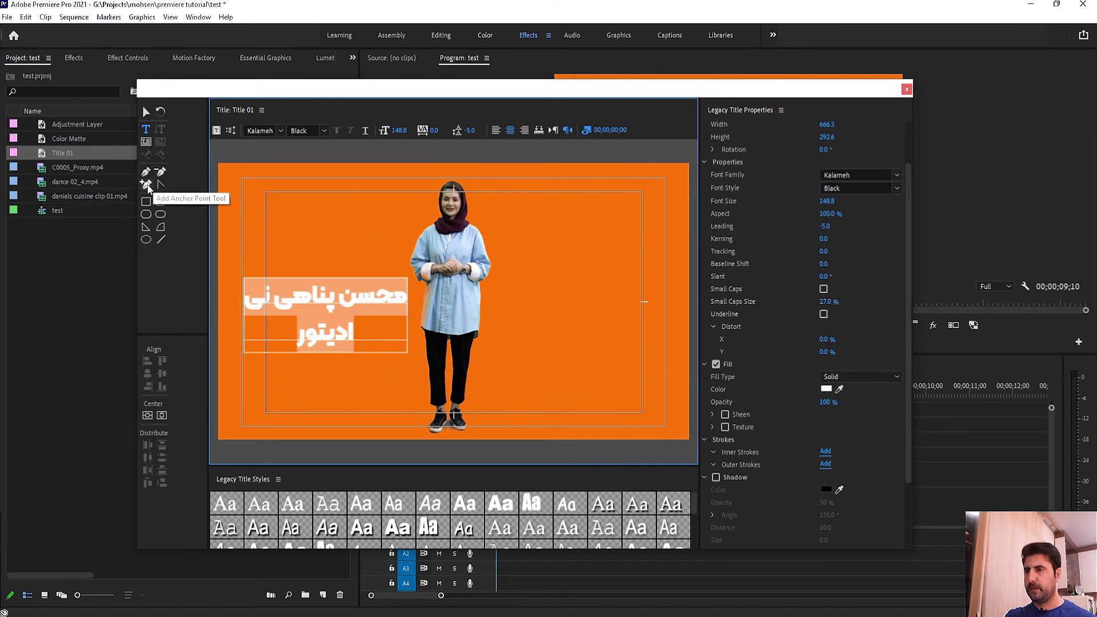
{"action": "left_click", "coordinate": [146, 184]}
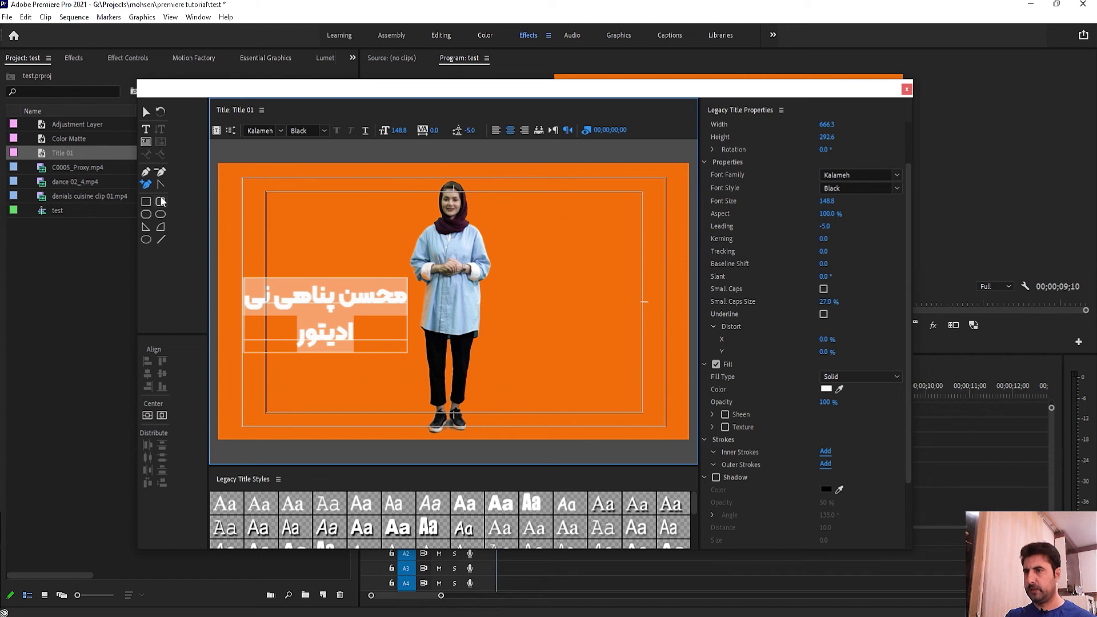
{"action": "left_click", "coordinate": [147, 184]}
Step: Move the two-line title to the right side of the frame beside the woman
{"action": "left_click", "coordinate": [147, 112]}
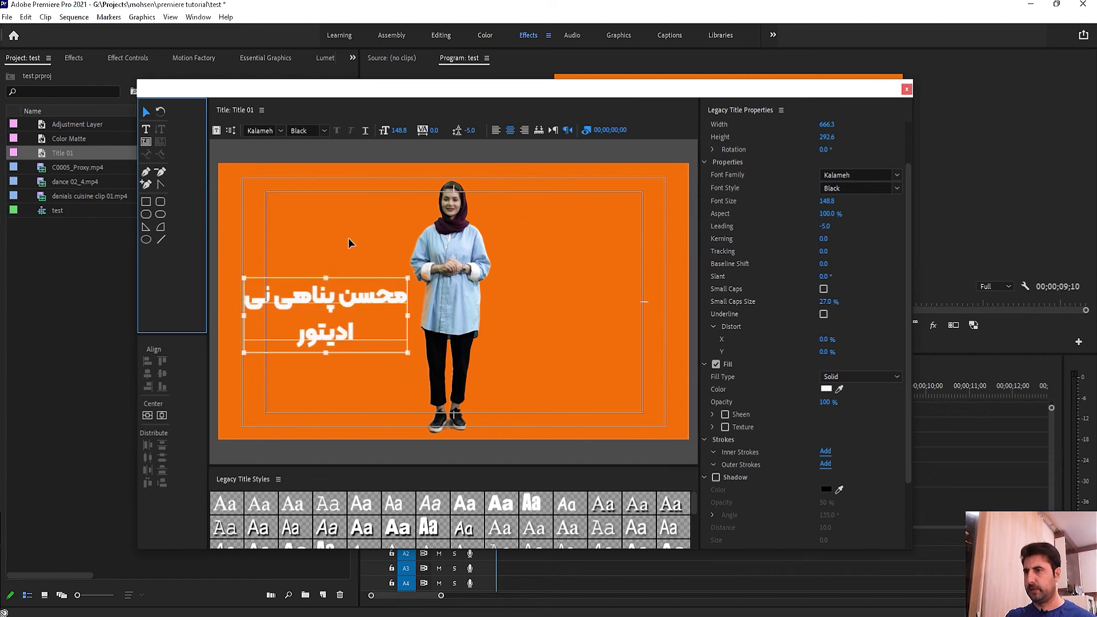
{"action": "left_click_drag", "start_coordinate": [343, 309], "coordinate": [626, 320]}
{"action": "left_click", "coordinate": [592, 219]}
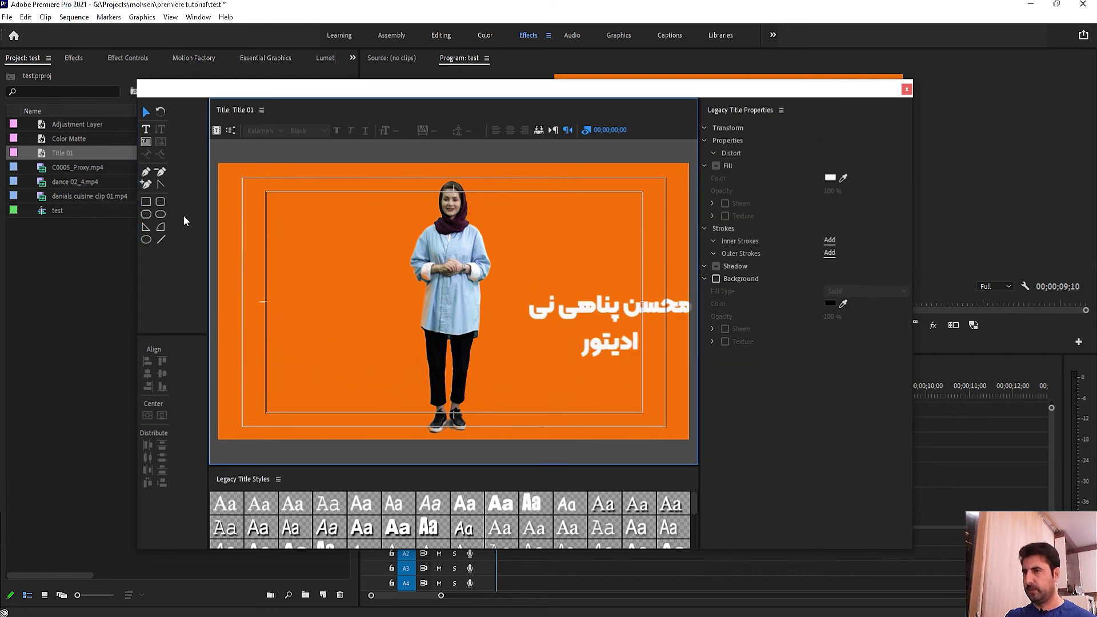
Step: Draw a white rectangle, a closed pen-tool loop and a wedge on the woman's left
{"action": "left_click", "coordinate": [147, 184]}
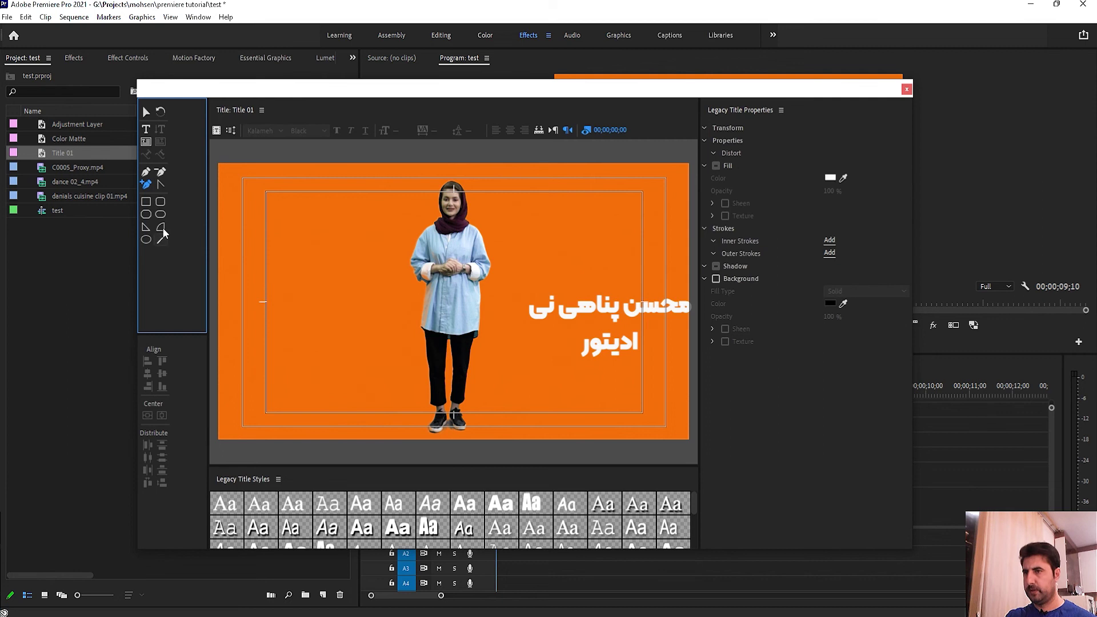
{"action": "left_click", "coordinate": [146, 201]}
{"action": "mouse_move", "coordinate": [279, 230]}
{"action": "left_mouse_down"}
{"action": "mouse_move", "coordinate": [295, 274]}
{"action": "mouse_move", "coordinate": [392, 320]}
{"action": "mouse_move", "coordinate": [402, 337]}
{"action": "left_mouse_up"}
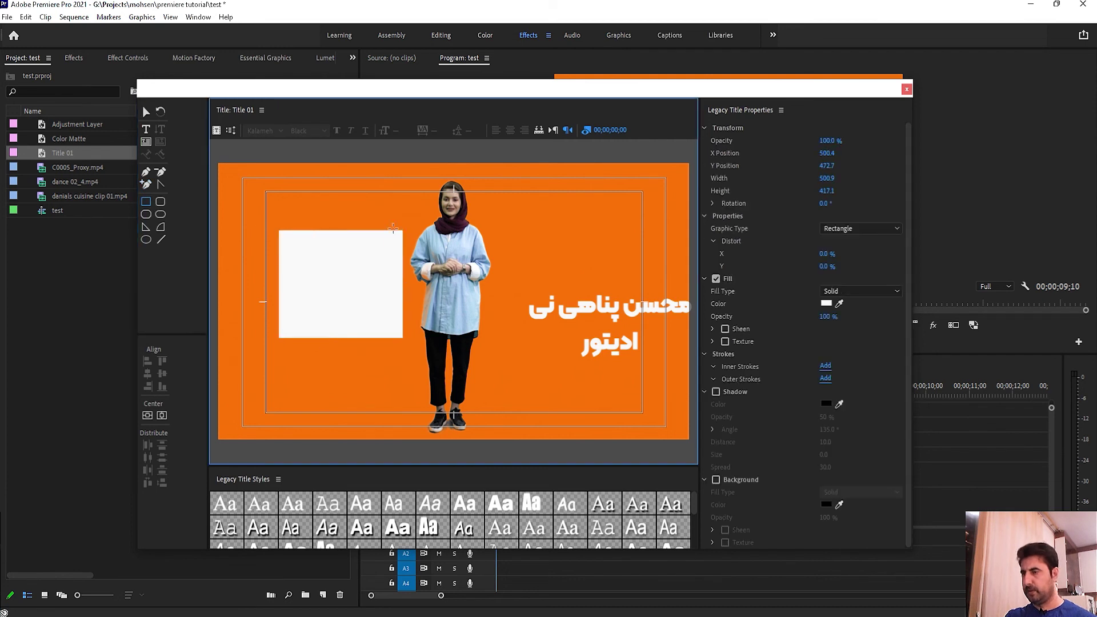
{"action": "left_click", "coordinate": [147, 184]}
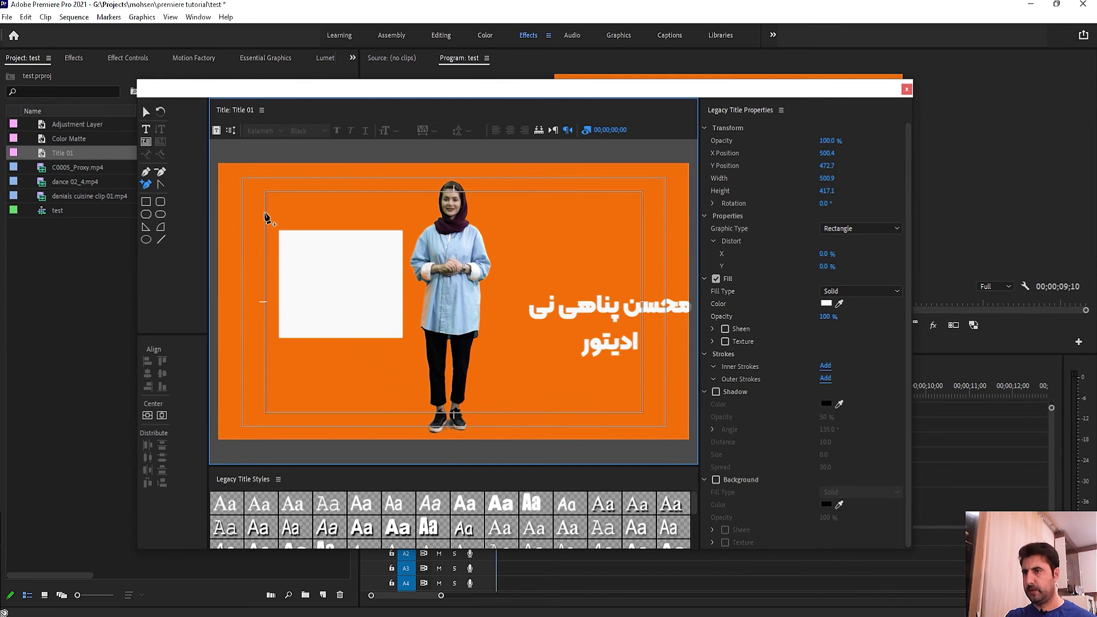
{"action": "left_click", "coordinate": [145, 172]}
{"action": "mouse_move", "coordinate": [314, 200]}
{"action": "left_mouse_down"}
{"action": "mouse_move", "coordinate": [343, 220]}
{"action": "mouse_move", "coordinate": [288, 216]}
{"action": "mouse_move", "coordinate": [298, 198]}
{"action": "left_mouse_up"}
{"action": "left_click", "coordinate": [319, 201]}
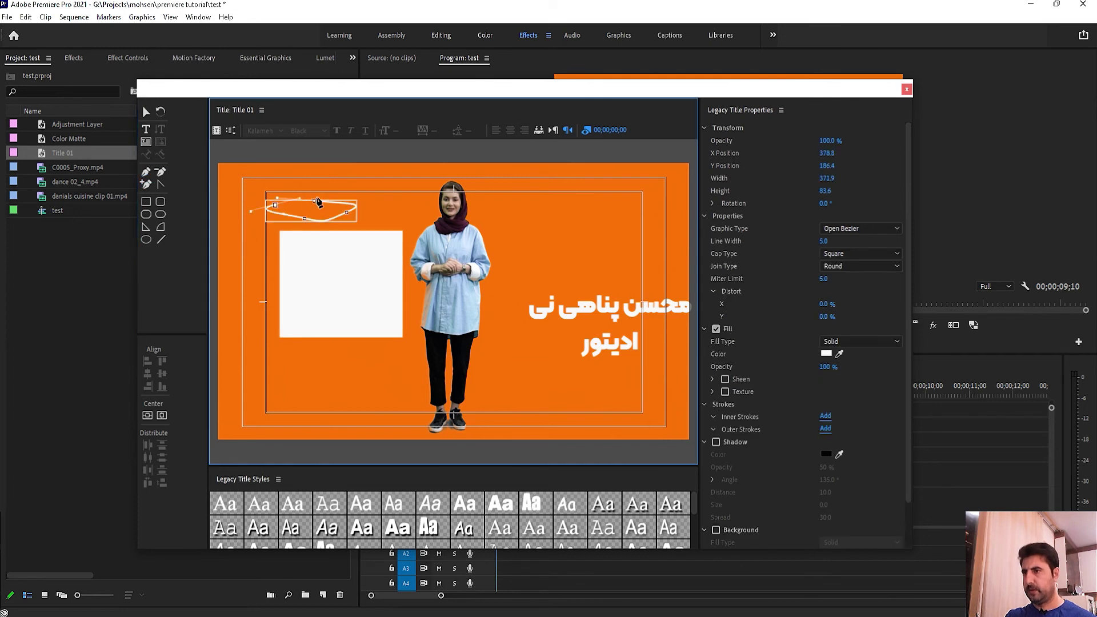
{"action": "left_click", "coordinate": [318, 201]}
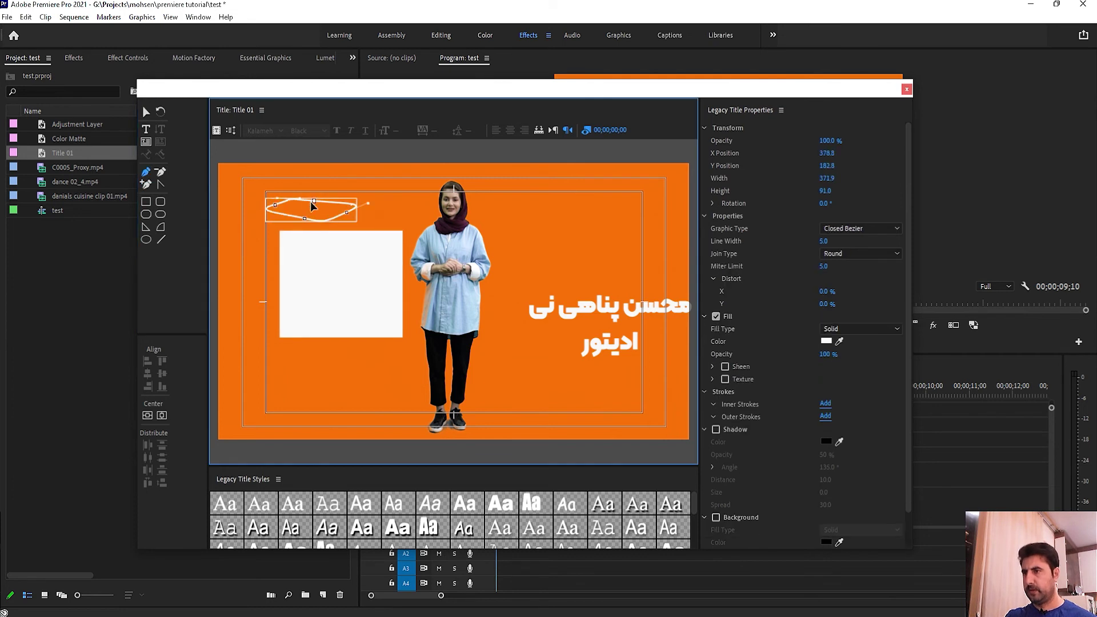
{"action": "left_click", "coordinate": [145, 227]}
{"action": "left_click_drag", "start_coordinate": [290, 381], "coordinate": [378, 435]}
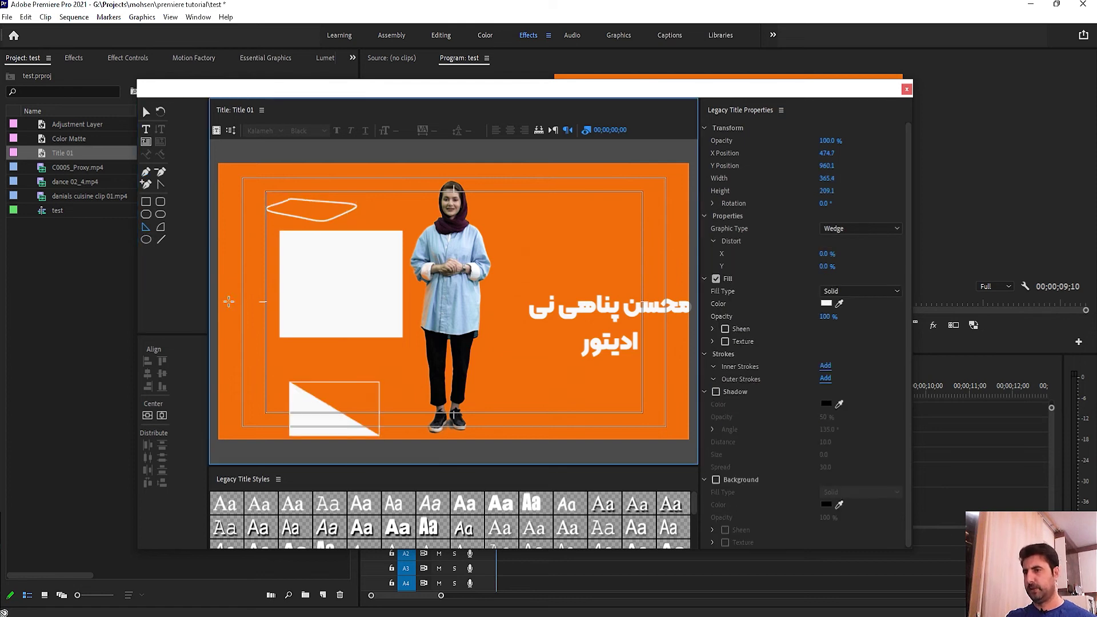
Step: Add a white rounded rectangle, a quarter-circle arc and an ellipse on the right side
{"action": "left_click", "coordinate": [161, 215]}
{"action": "mouse_move", "coordinate": [555, 207]}
{"action": "left_mouse_down"}
{"action": "mouse_move", "coordinate": [640, 260]}
{"action": "mouse_move", "coordinate": [660, 258]}
{"action": "left_mouse_up"}
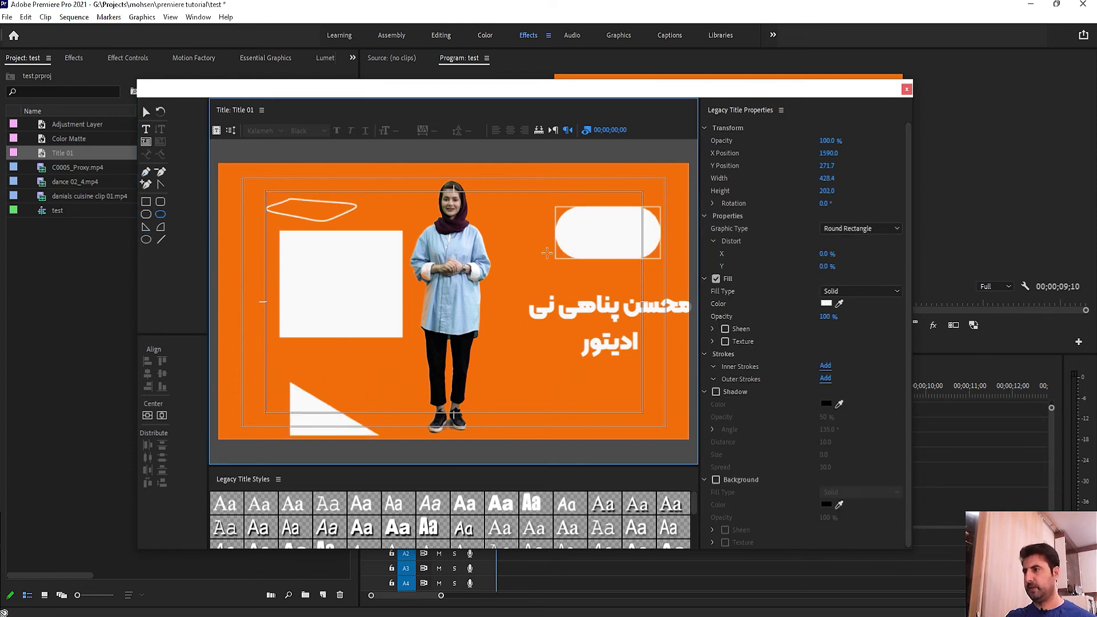
{"action": "left_click", "coordinate": [160, 227]}
{"action": "left_click_drag", "start_coordinate": [535, 357], "coordinate": [486, 409]}
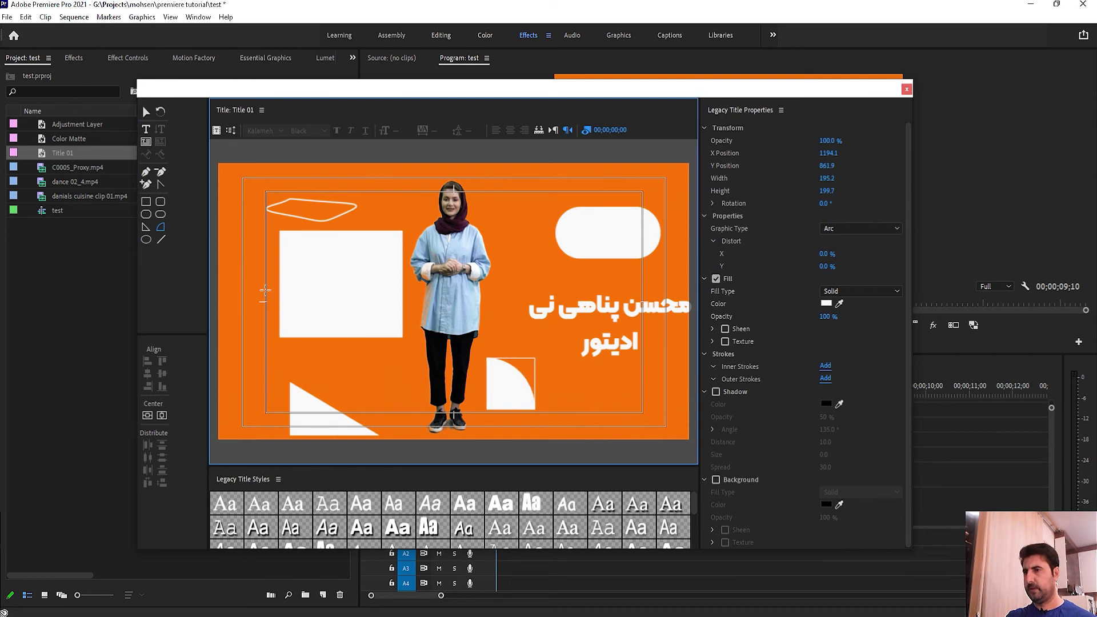
{"action": "left_click", "coordinate": [146, 239]}
{"action": "left_click_drag", "start_coordinate": [555, 372], "coordinate": [635, 434]}
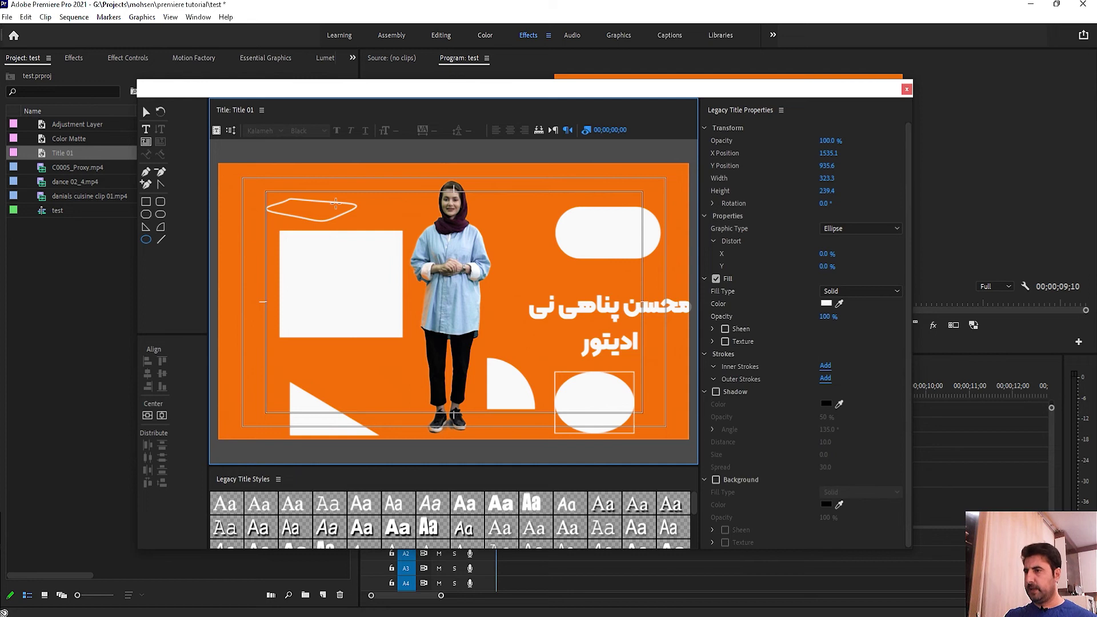
Step: Select the name title and centre it horizontally and vertically in the frame
{"action": "left_click", "coordinate": [146, 112]}
{"action": "left_click", "coordinate": [617, 318]}
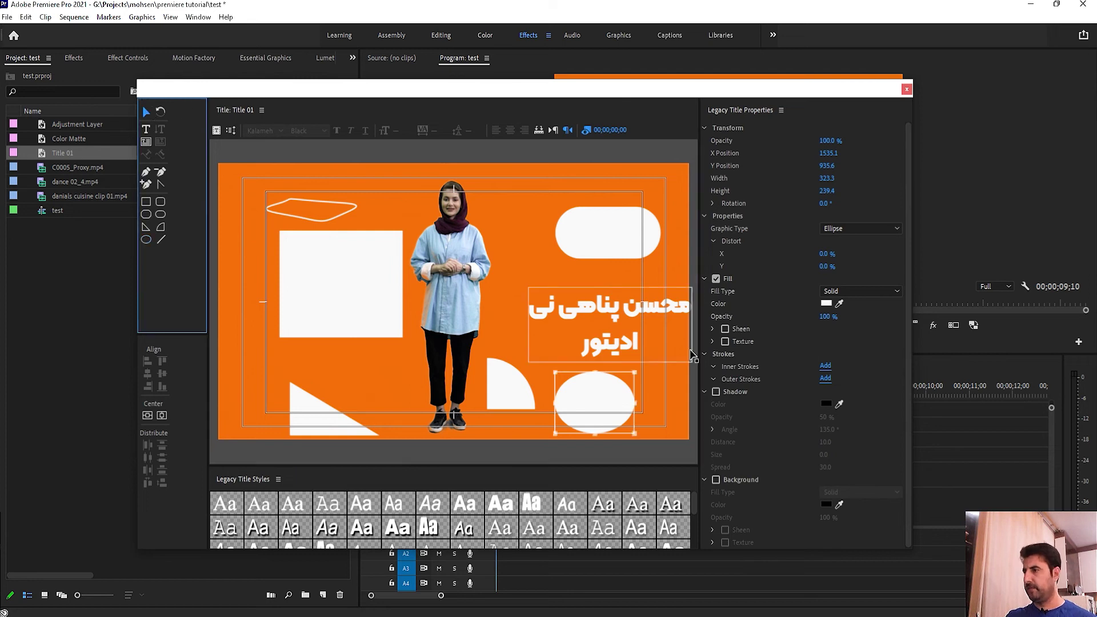
{"action": "left_click", "coordinate": [161, 416]}
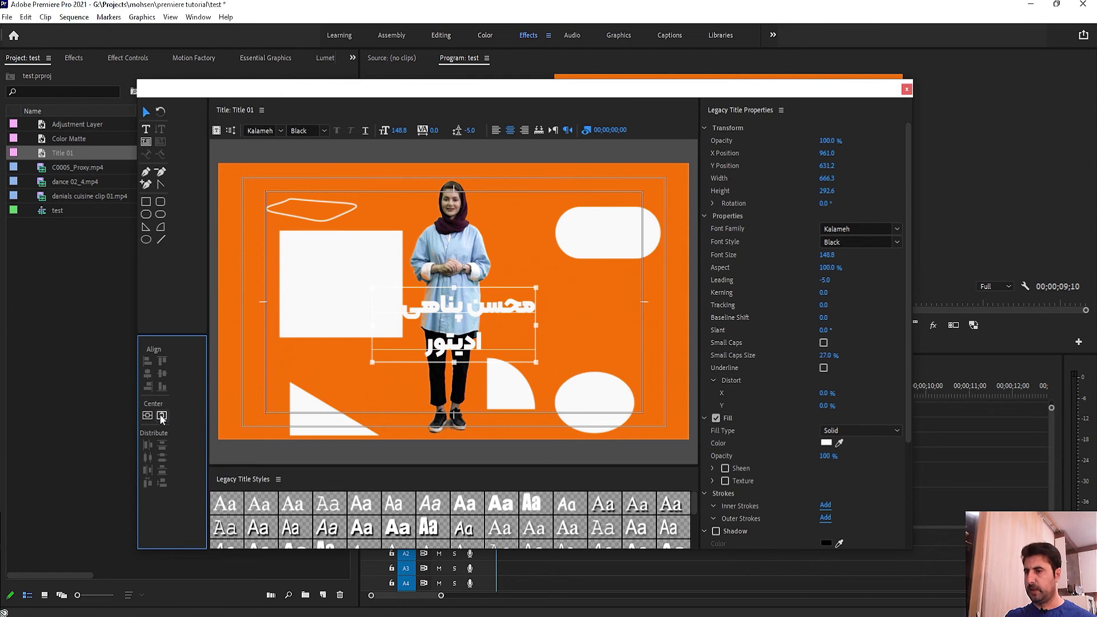
{"action": "left_click", "coordinate": [147, 416]}
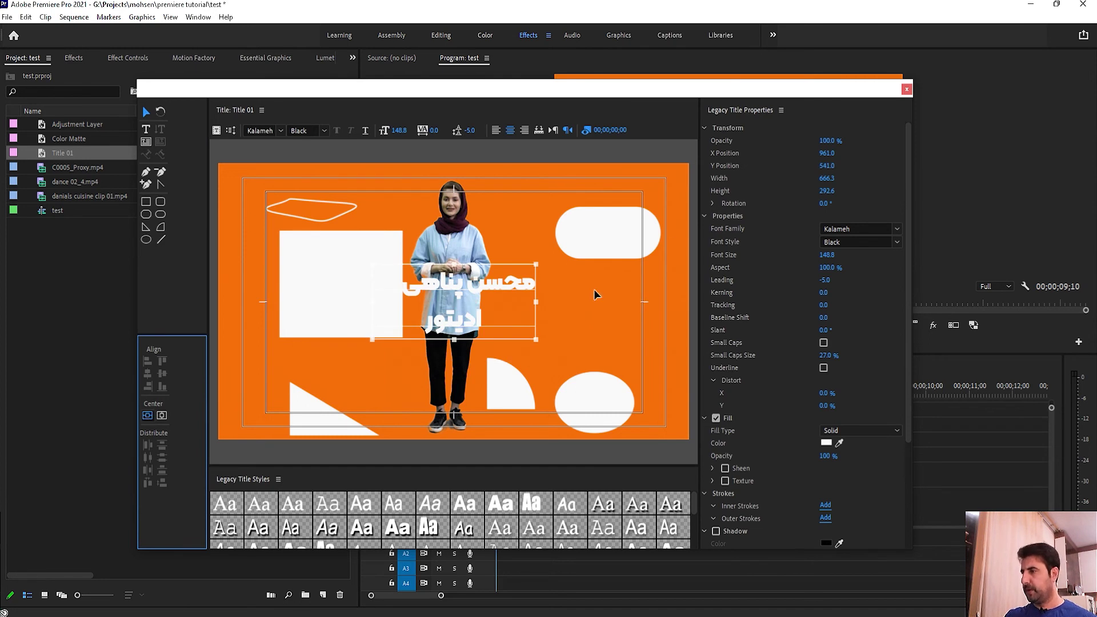
Step: Move the name title right of the woman, shrink it slightly, and enlarge the title styles grid
{"action": "left_click_drag", "start_coordinate": [489, 291], "coordinate": [618, 308]}
{"action": "left_click_drag", "start_coordinate": [664, 280], "coordinate": [629, 291]}
{"action": "scroll", "coordinate": [521, 527], "scroll_direction": "down", "scroll_amount": 2}
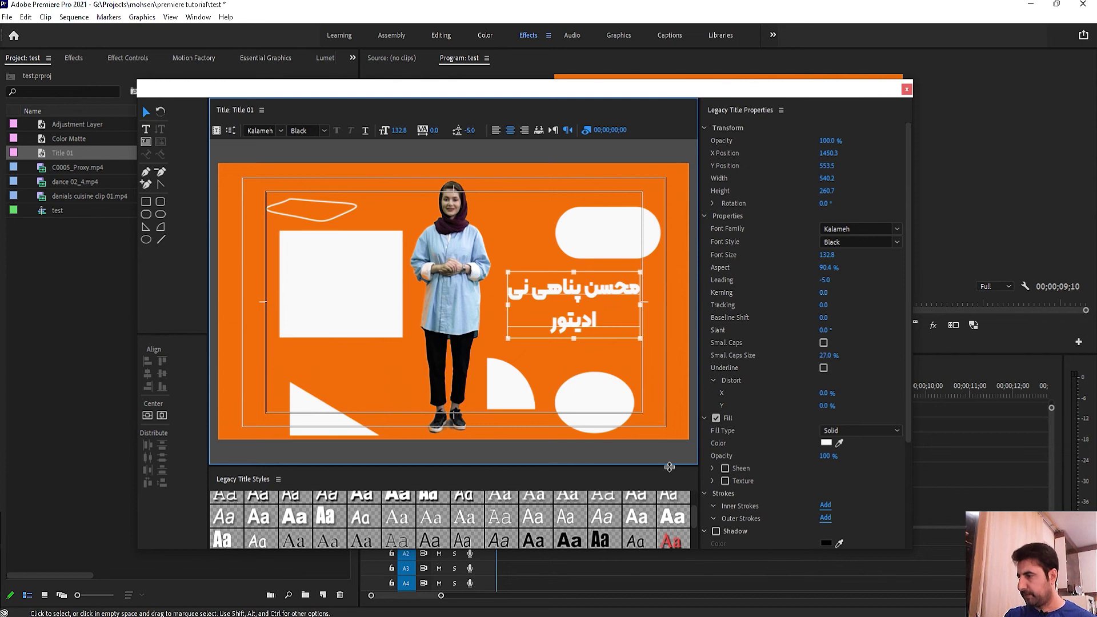
{"action": "left_click_drag", "start_coordinate": [669, 466], "coordinate": [668, 386]}
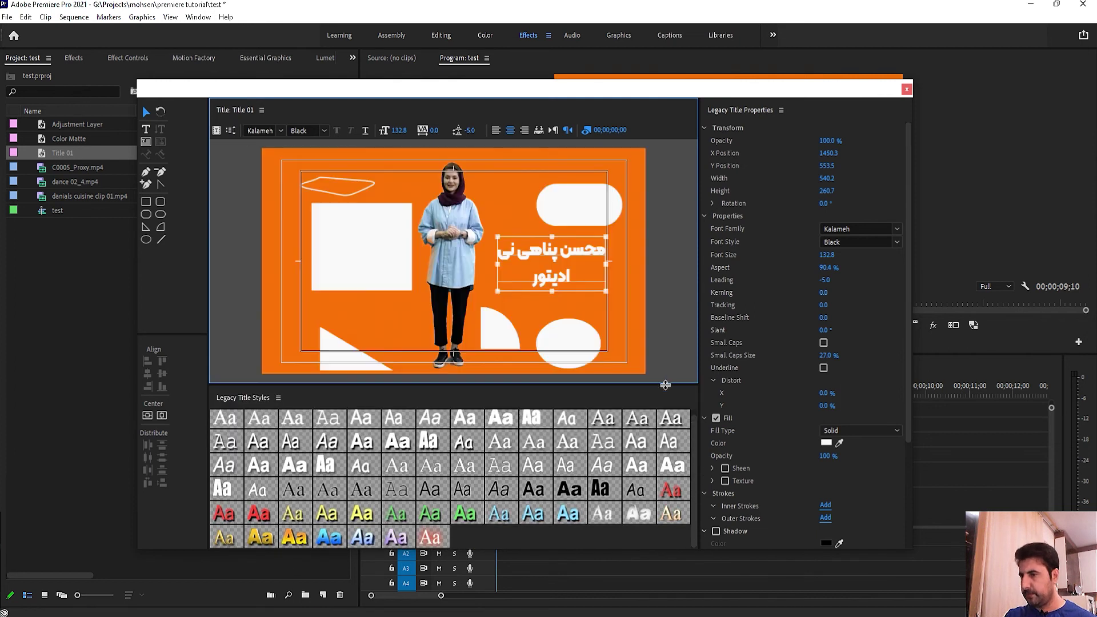
Step: Try several preset title styles: red drop-shadow, white, bold shadowed, outlined and red shadowed
{"action": "left_click", "coordinate": [231, 518]}
{"action": "scroll", "coordinate": [612, 499], "scroll_direction": "up", "scroll_amount": 1}
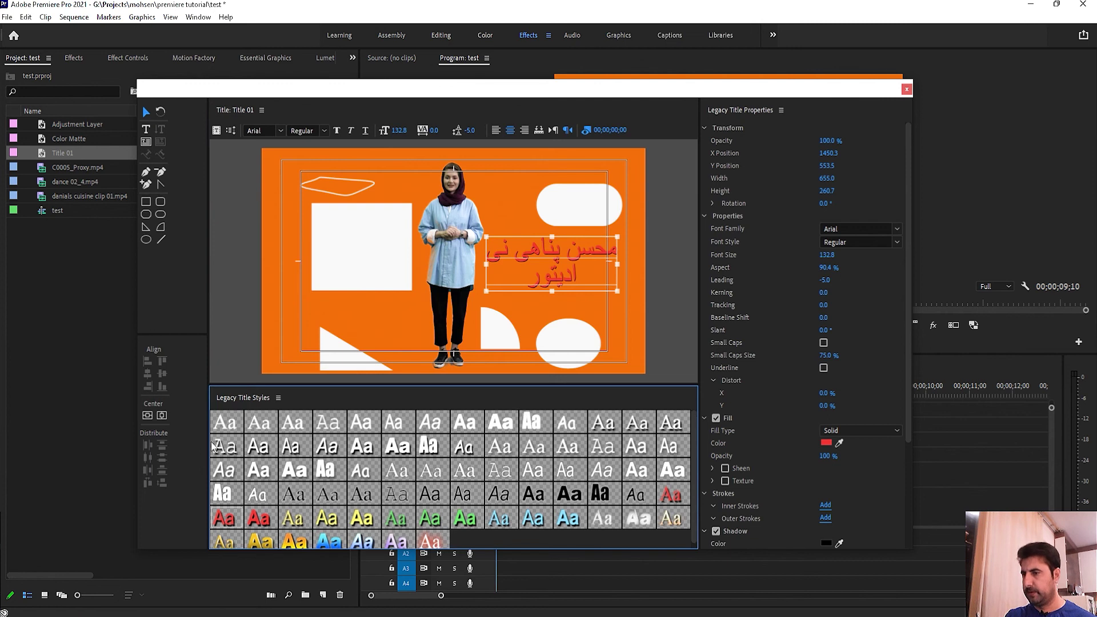
{"action": "left_click", "coordinate": [220, 426]}
{"action": "left_click", "coordinate": [292, 448]}
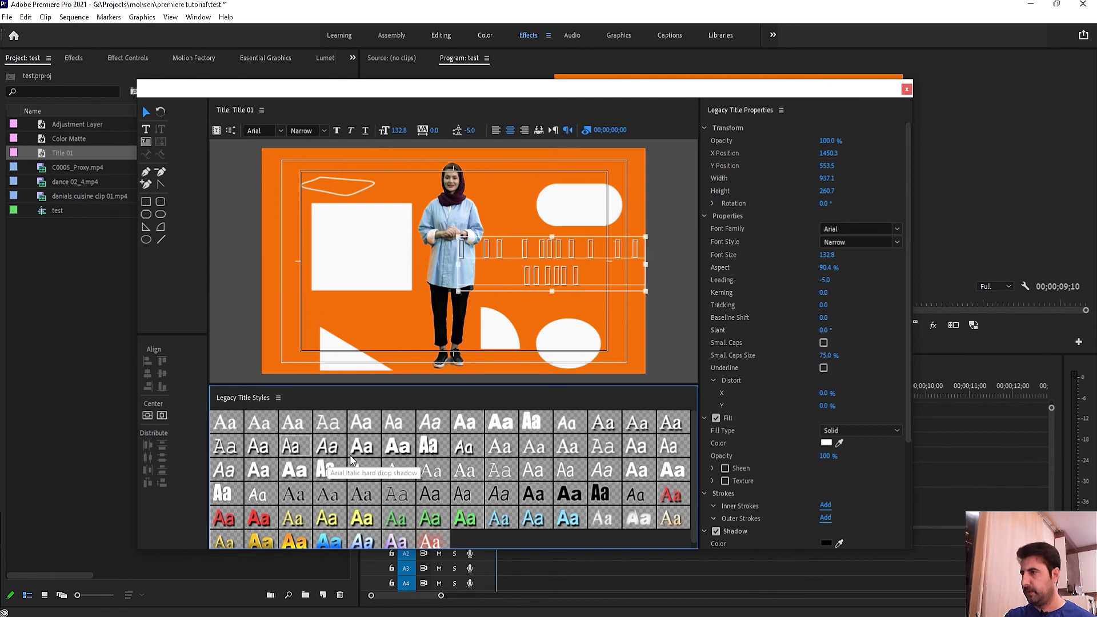
{"action": "left_click", "coordinate": [396, 449]}
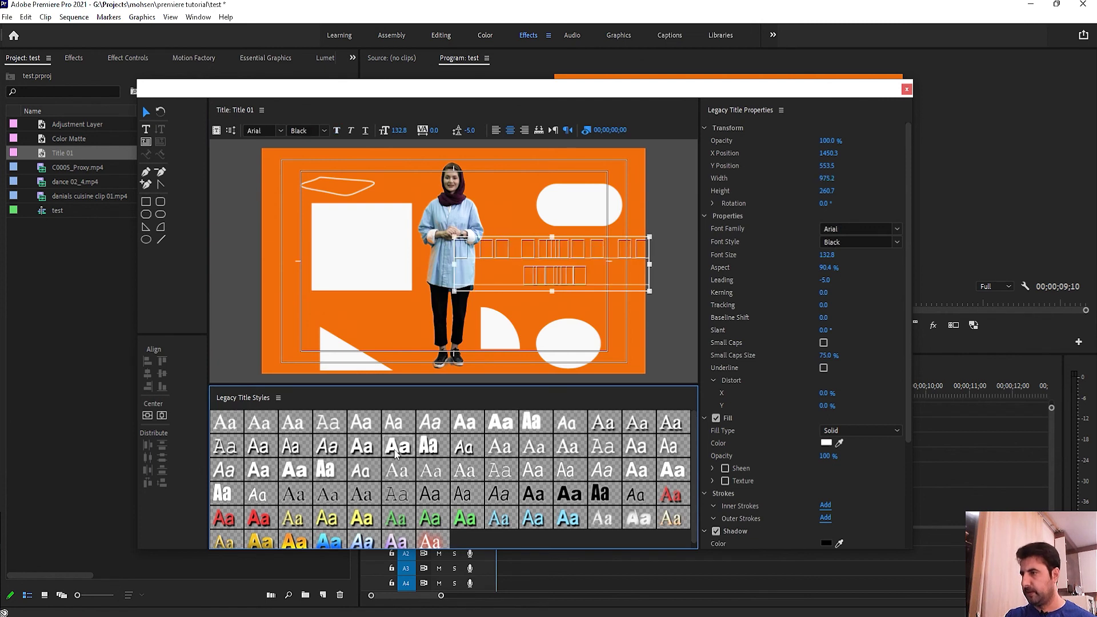
{"action": "left_click", "coordinate": [573, 491]}
{"action": "left_click", "coordinate": [633, 464]}
{"action": "left_click", "coordinate": [642, 454]}
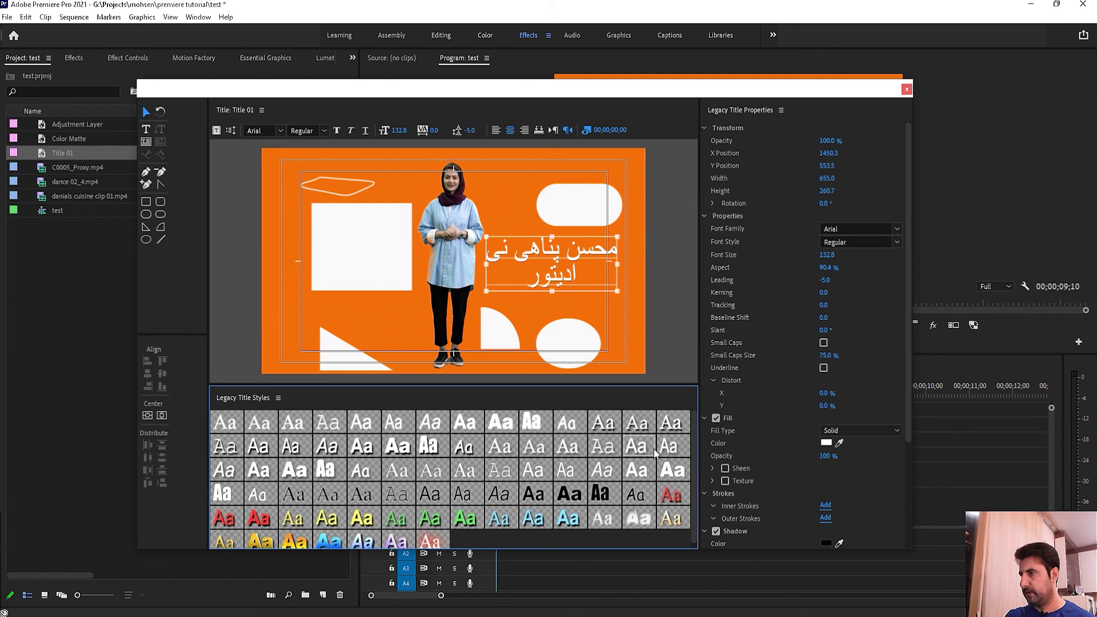
{"action": "left_click", "coordinate": [674, 494]}
Step: Try the blue and purple gradient styles, then set the title's fill type to Ghost
{"action": "scroll", "coordinate": [565, 494], "scroll_direction": "down", "scroll_amount": 1}
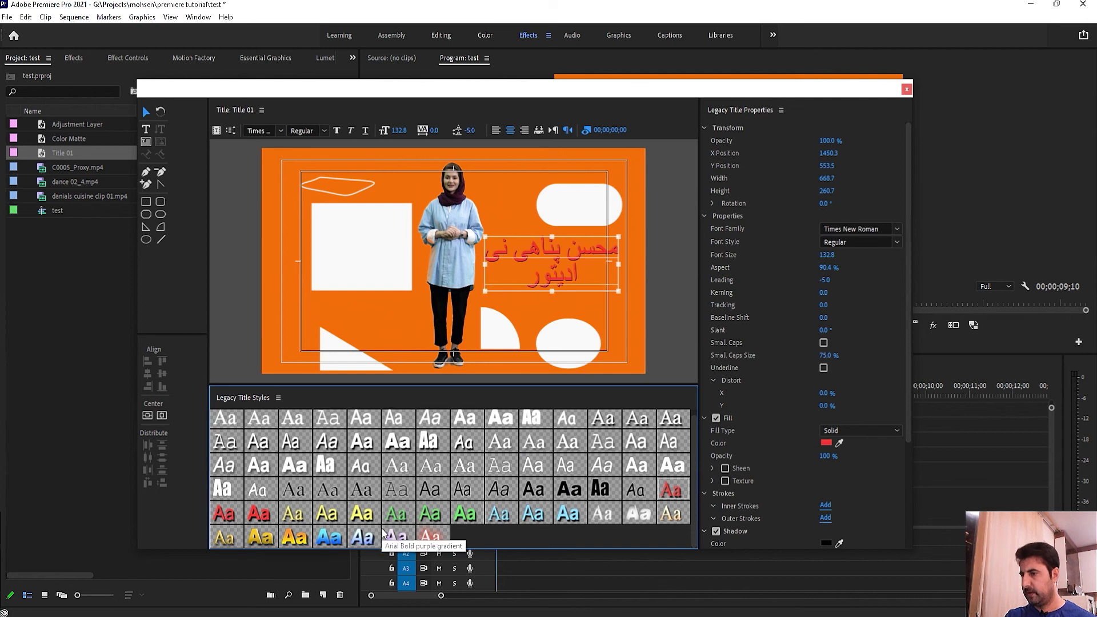
{"action": "left_click", "coordinate": [342, 539]}
{"action": "left_click", "coordinate": [395, 537]}
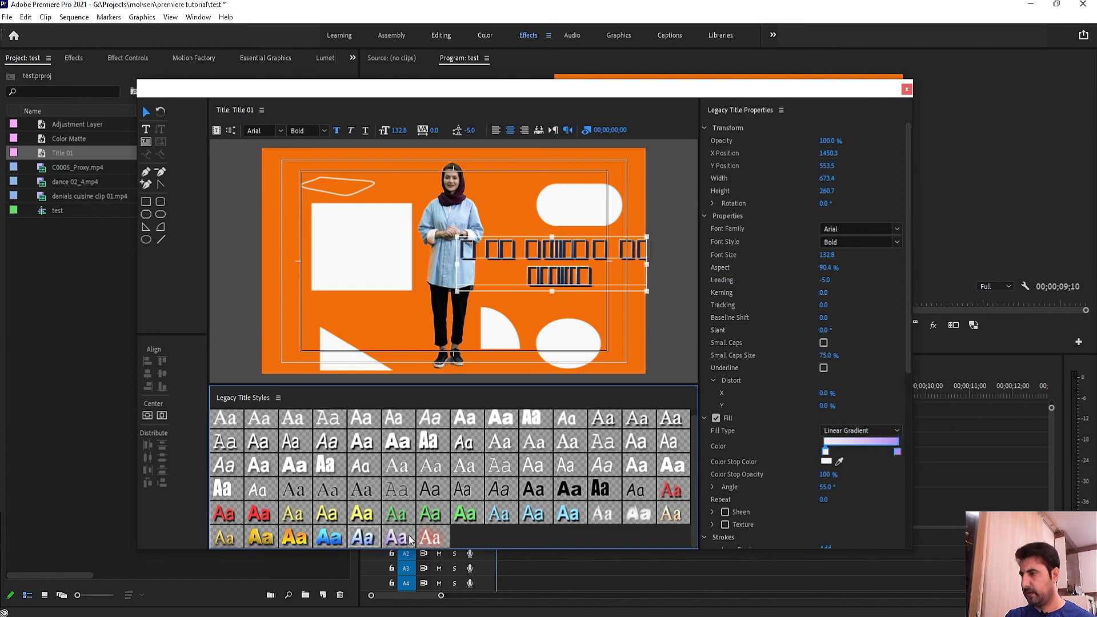
{"action": "left_click", "coordinate": [829, 431]}
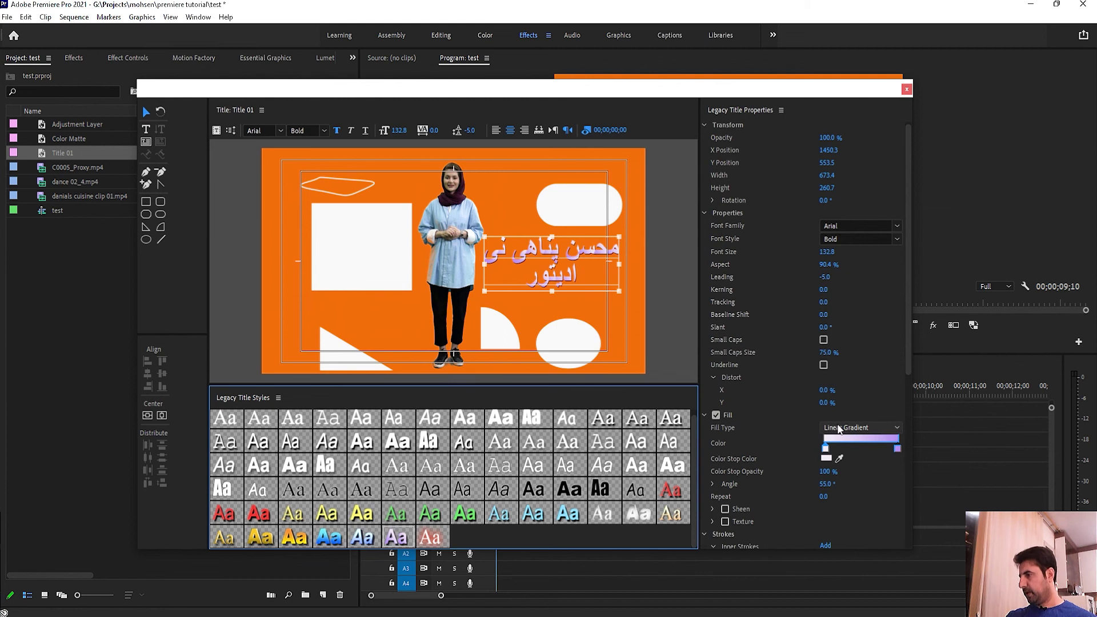
{"action": "left_click", "coordinate": [832, 451]}
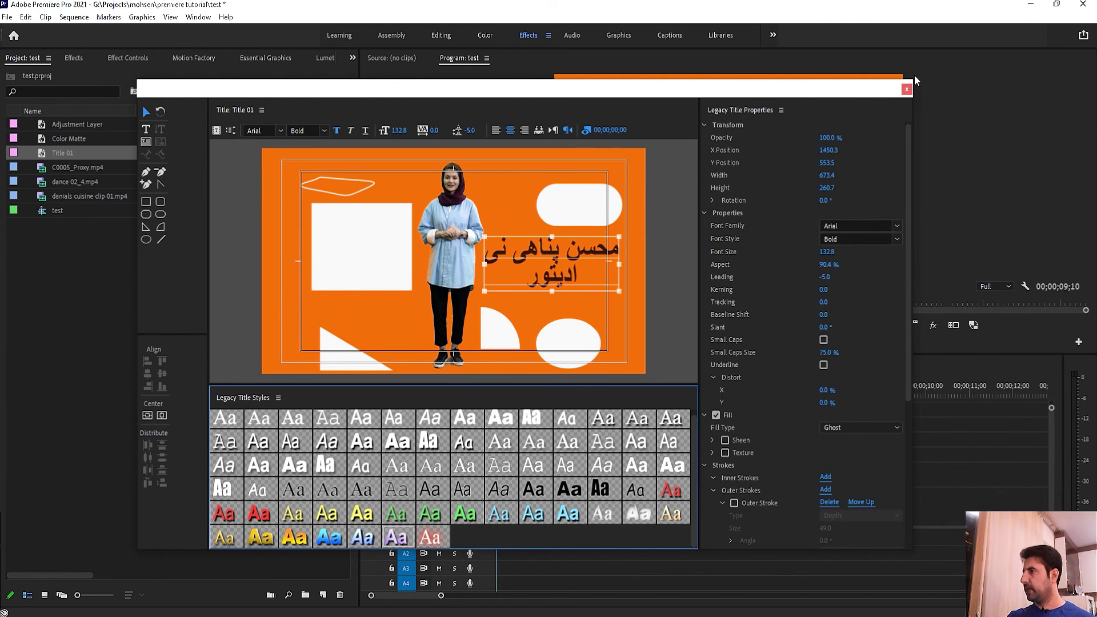
Step: Close the title editor and place Title 01 above the video to preview it over the composite
{"action": "left_click", "coordinate": [906, 89]}
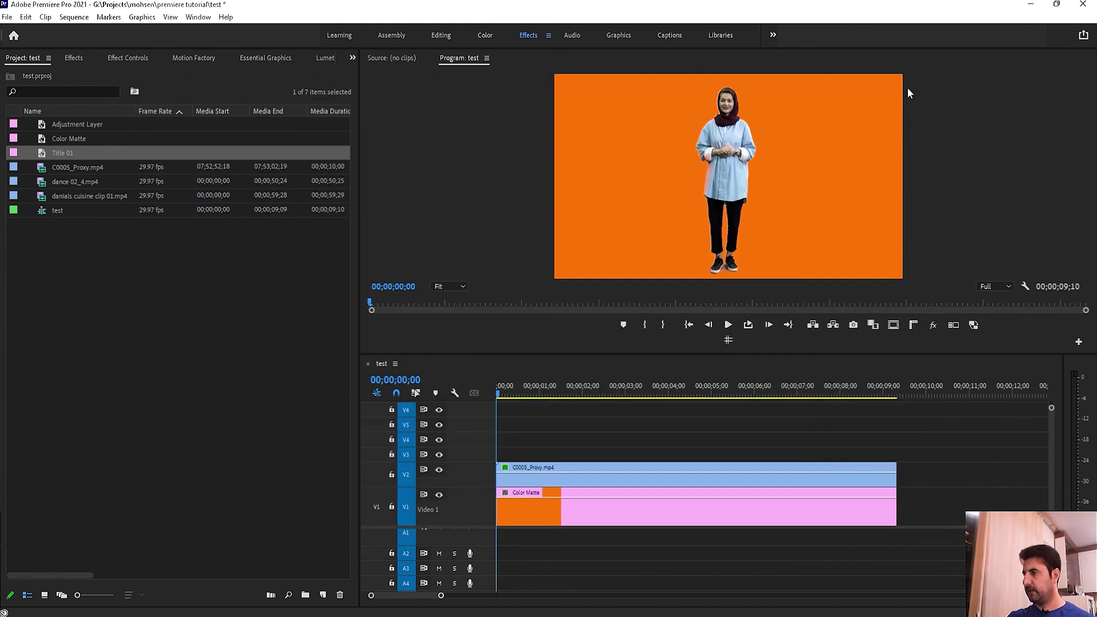
{"action": "left_click", "coordinate": [89, 235]}
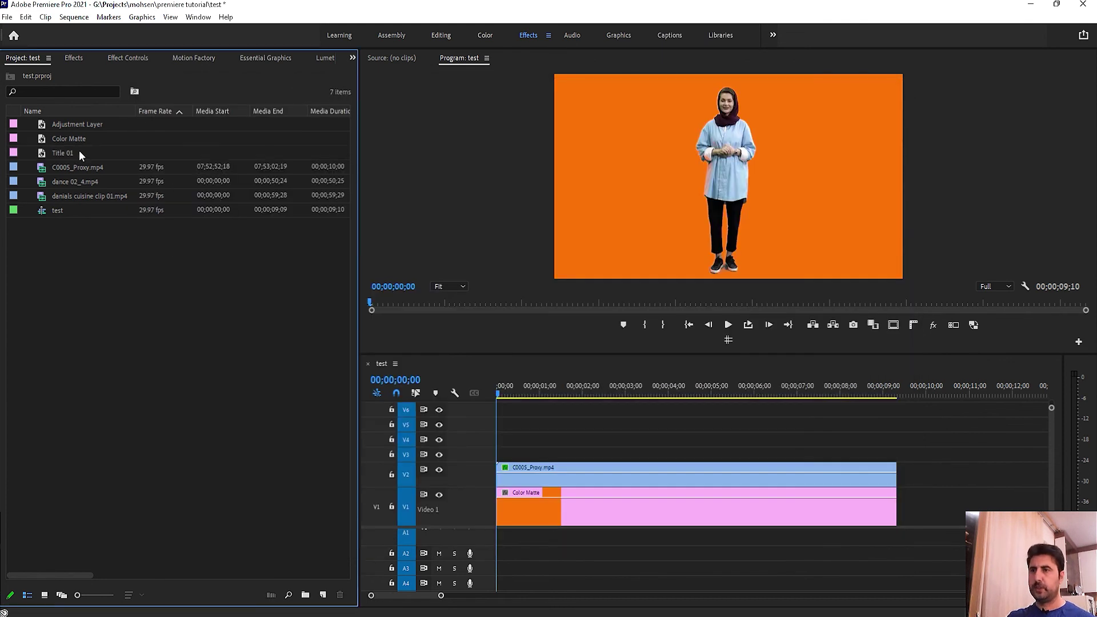
{"action": "left_click_drag", "start_coordinate": [57, 148], "coordinate": [511, 455]}
{"action": "left_click_drag", "start_coordinate": [542, 390], "coordinate": [592, 386]}
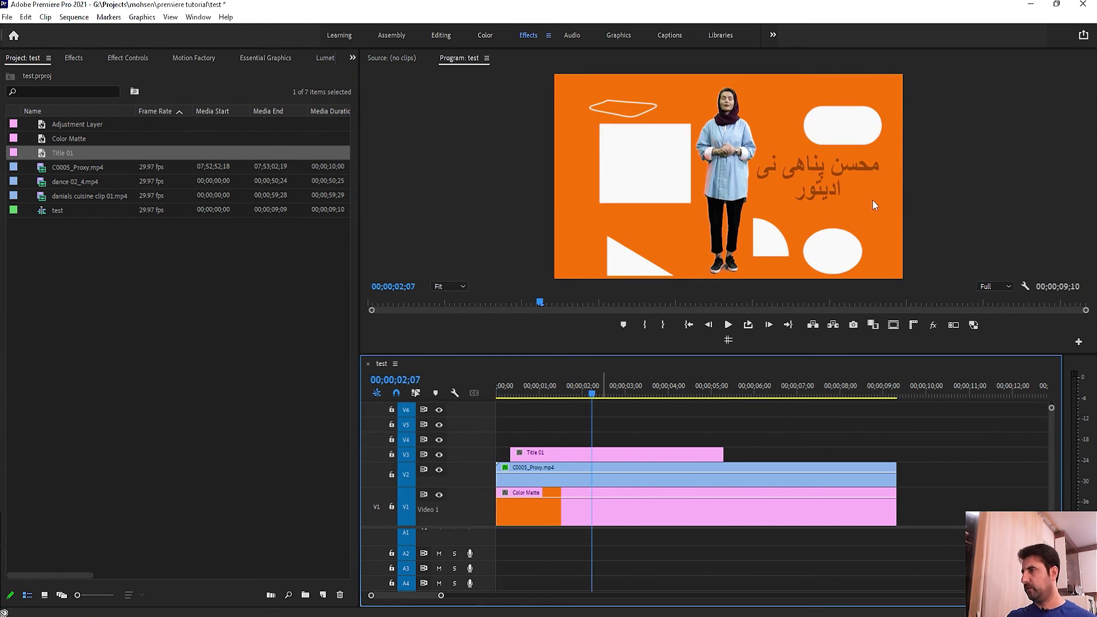
Step: Delete the Title 01 clip from the sequence and remove Title 01 from the project
{"action": "left_click", "coordinate": [711, 454]}
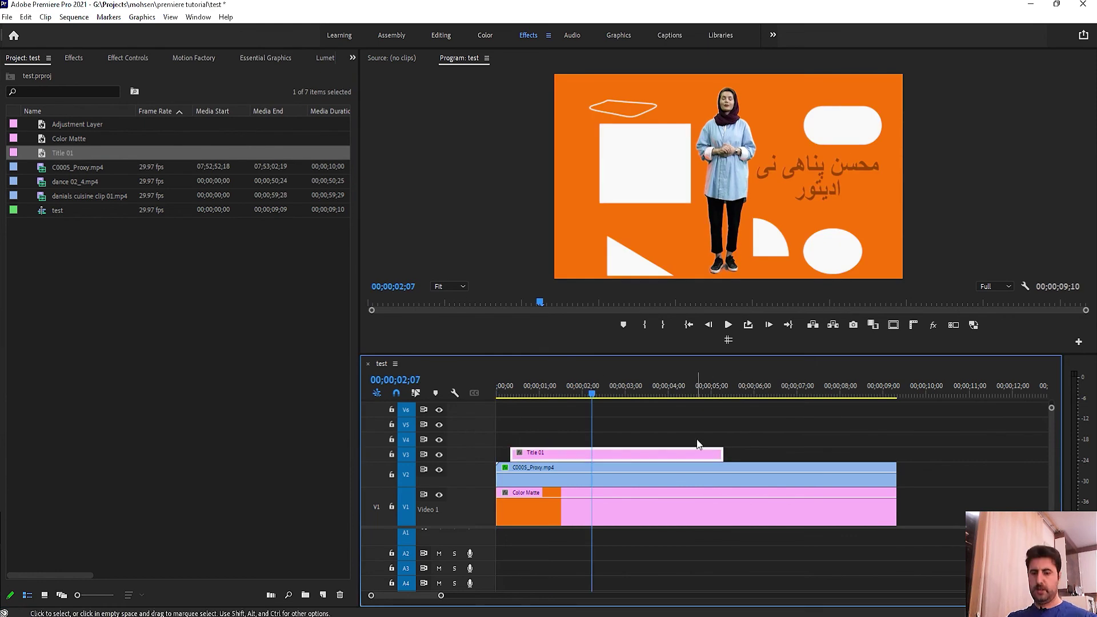
{"action": "key", "text": "Delete"}
{"action": "left_click", "coordinate": [144, 226]}
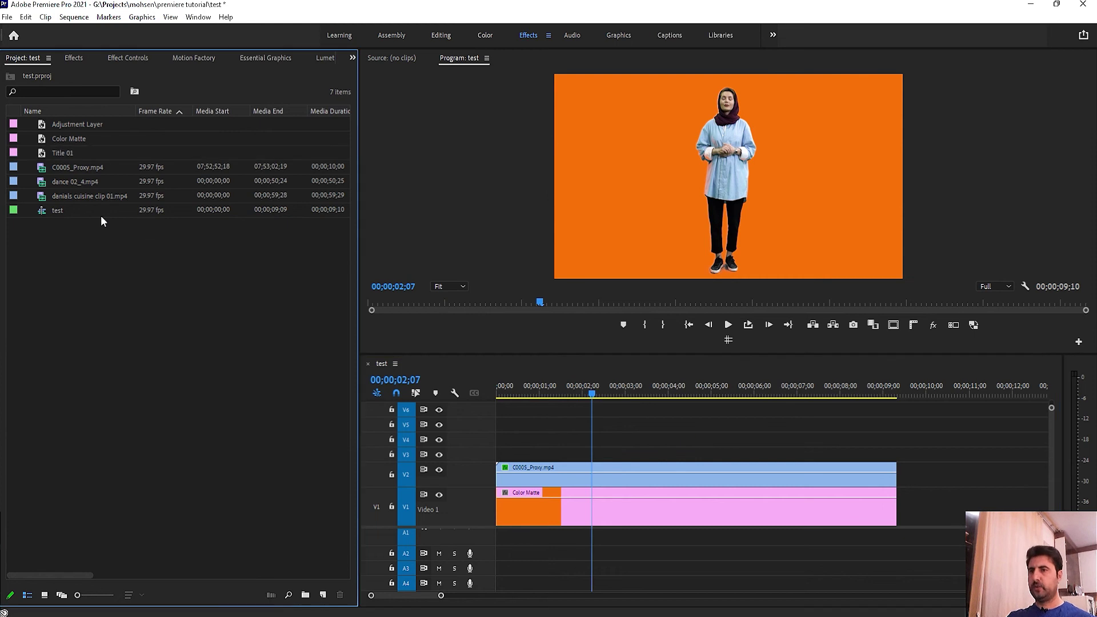
{"action": "left_click", "coordinate": [70, 152]}
{"action": "key", "text": "Delete"}
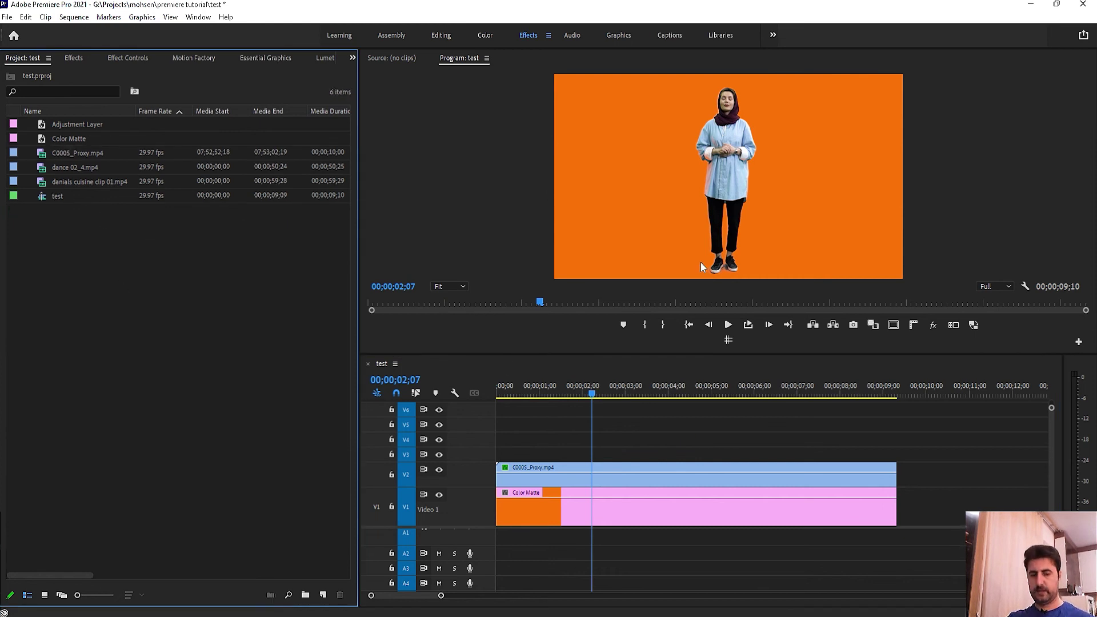
Step: Create a text layer right of the woman, type the Persian name, and select all of it
{"action": "key", "text": "t"}
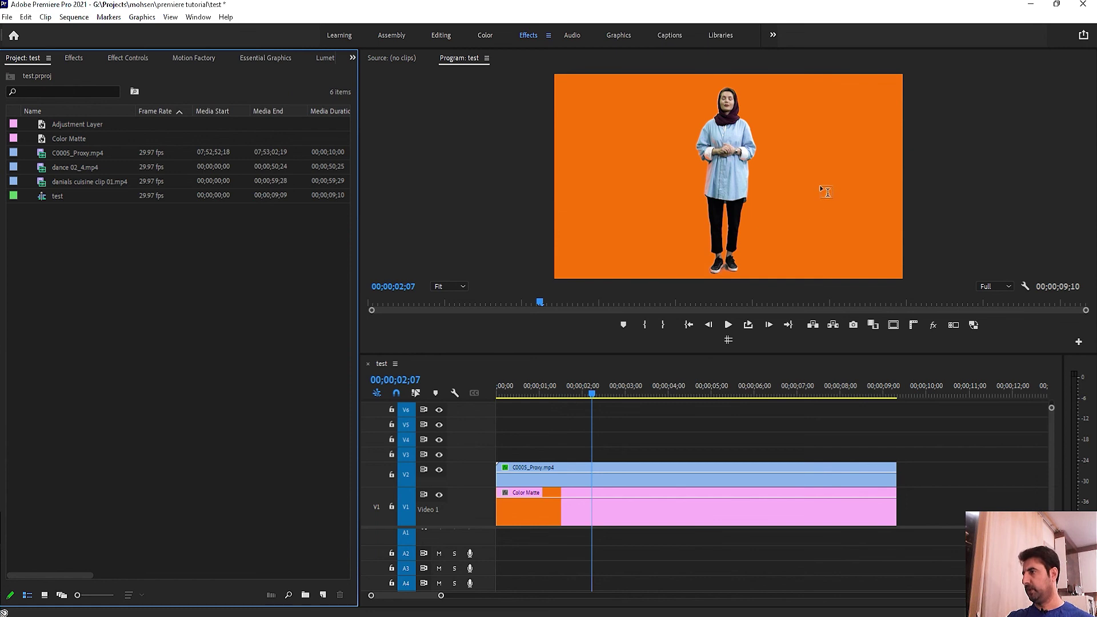
{"action": "left_click", "coordinate": [837, 203]}
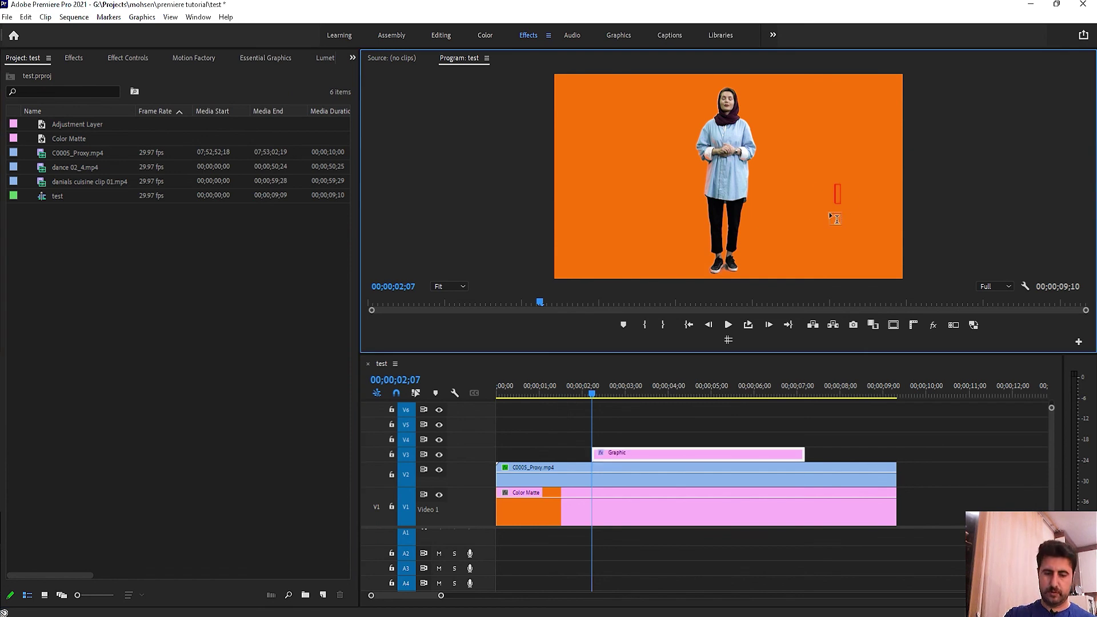
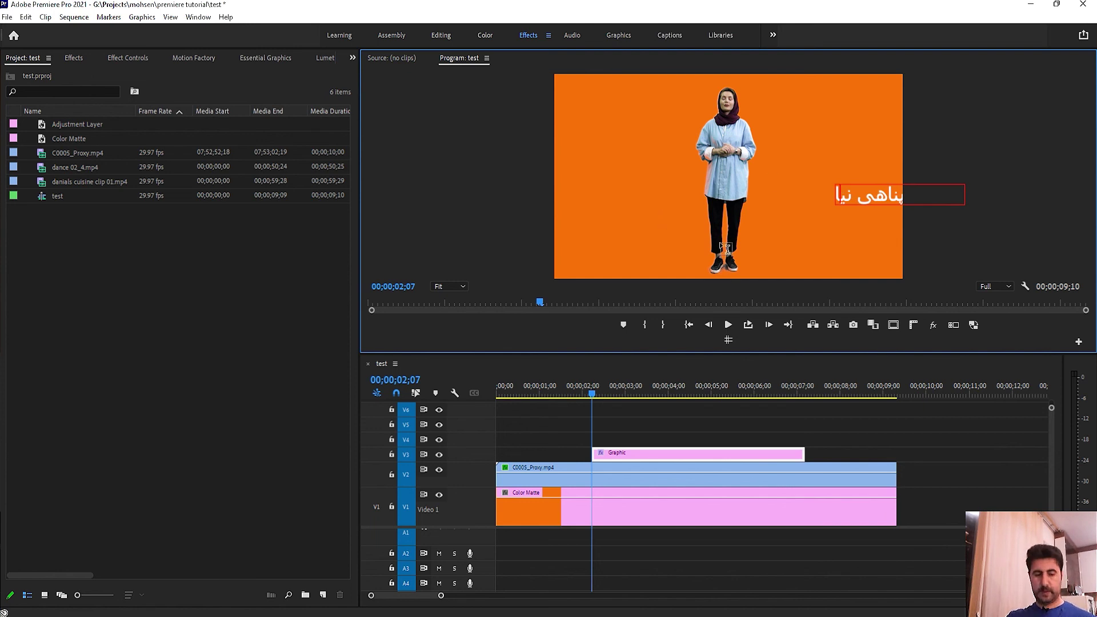
{"action": "double_click", "coordinate": [849, 196]}
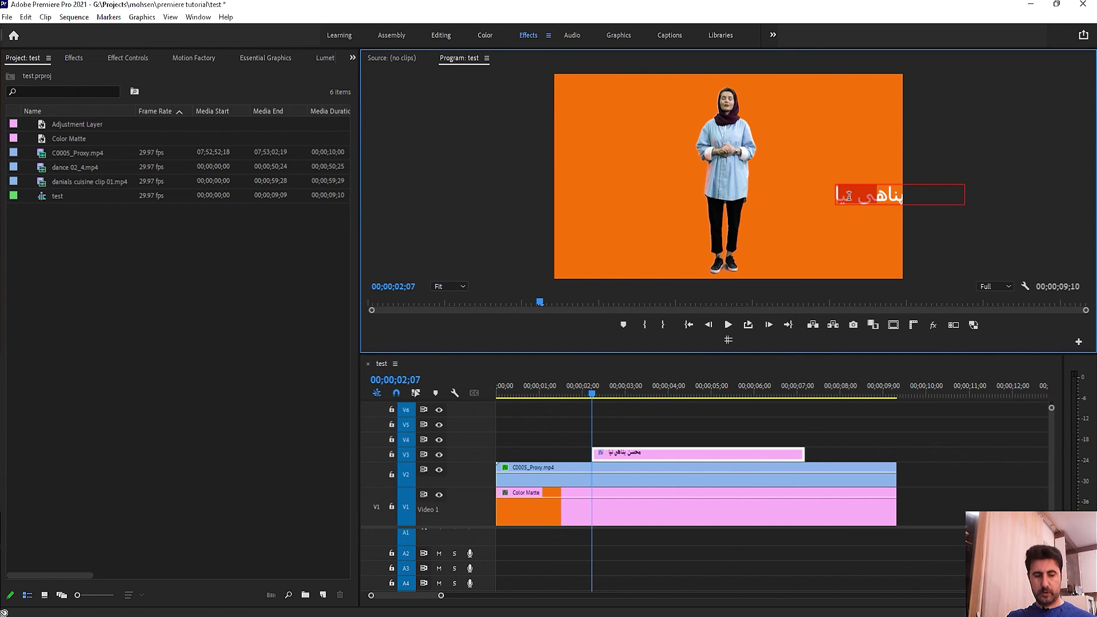
{"action": "key", "text": "ctrl+a"}
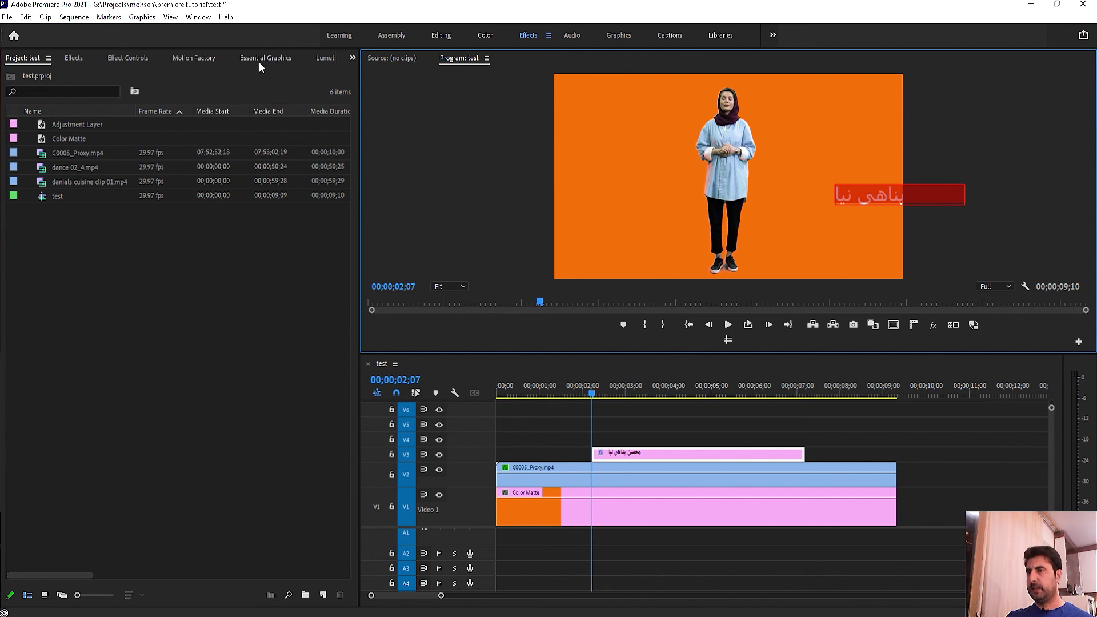
Step: In Effect Controls, expand the title's Text properties and centre-align the text
{"action": "left_click", "coordinate": [130, 59]}
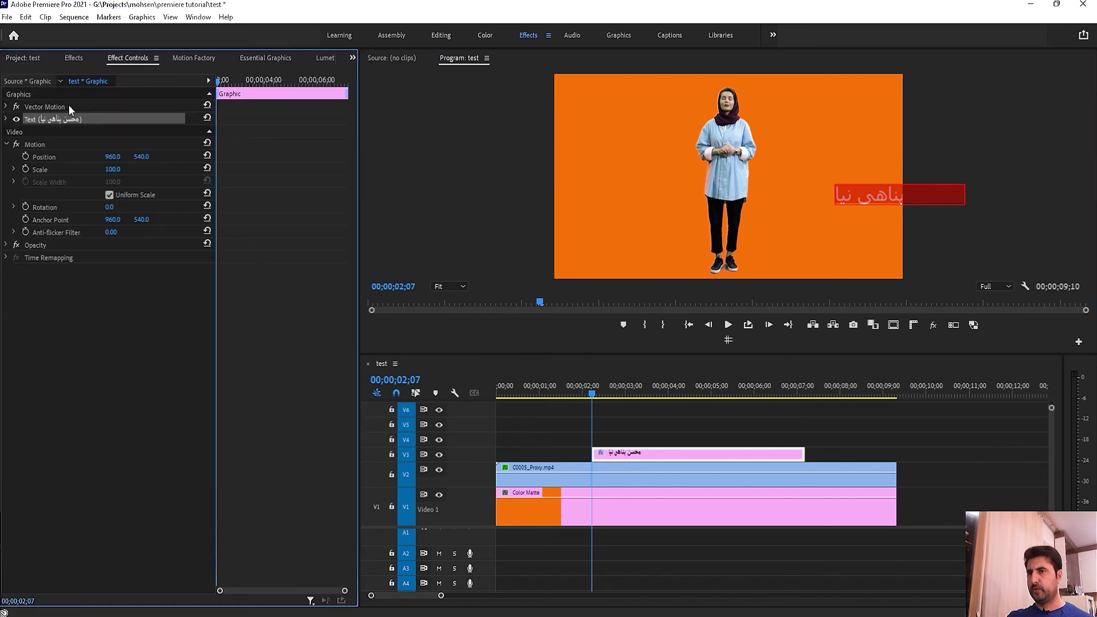
{"action": "left_click", "coordinate": [6, 144]}
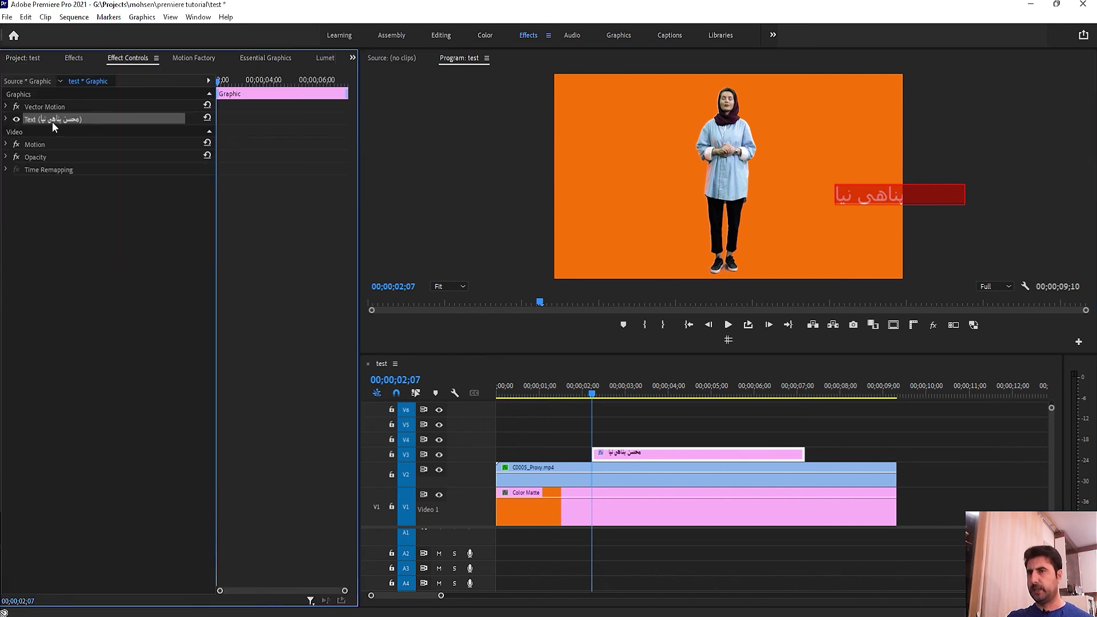
{"action": "left_click", "coordinate": [5, 119]}
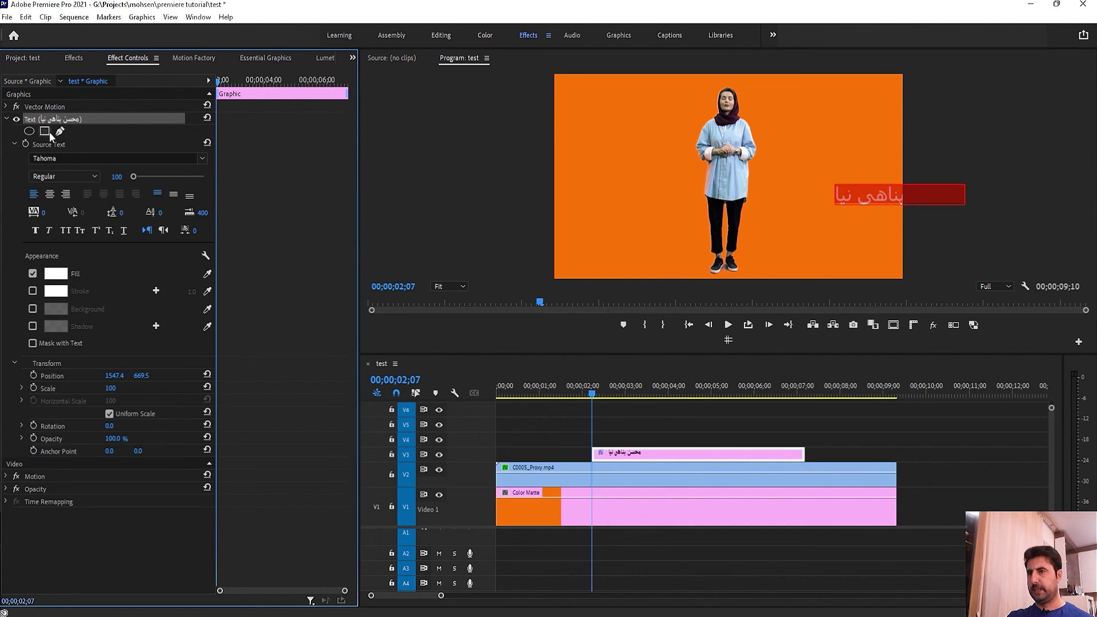
{"action": "left_click", "coordinate": [51, 195]}
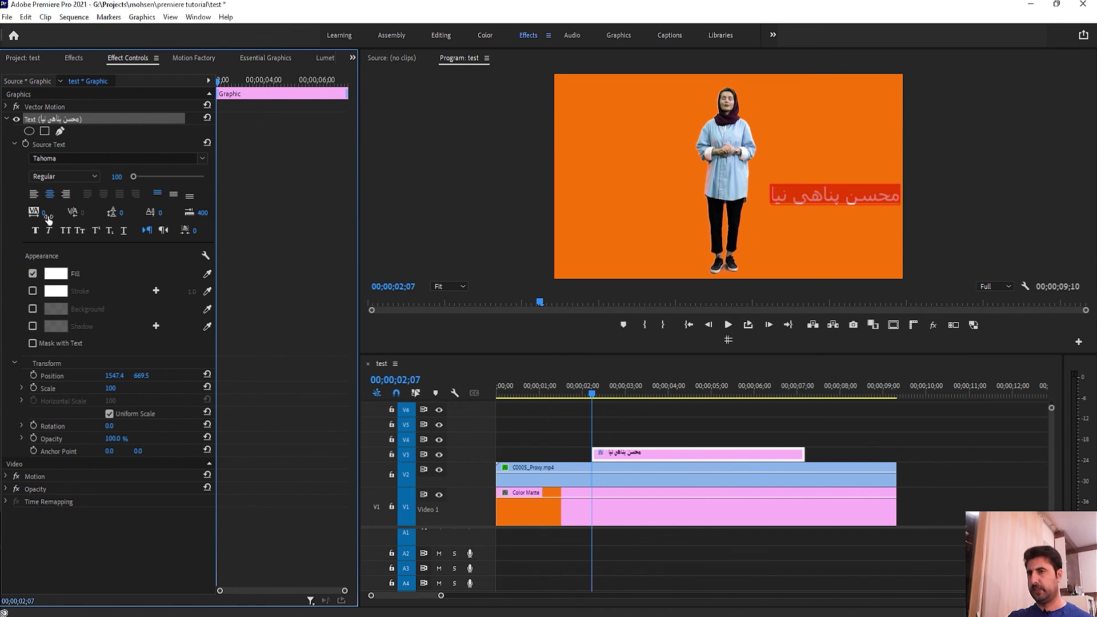
Step: Set leading to 30, make the text run right to left, and shift its horizontal position
{"action": "left_click_drag", "start_coordinate": [49, 219], "coordinate": [53, 223]}
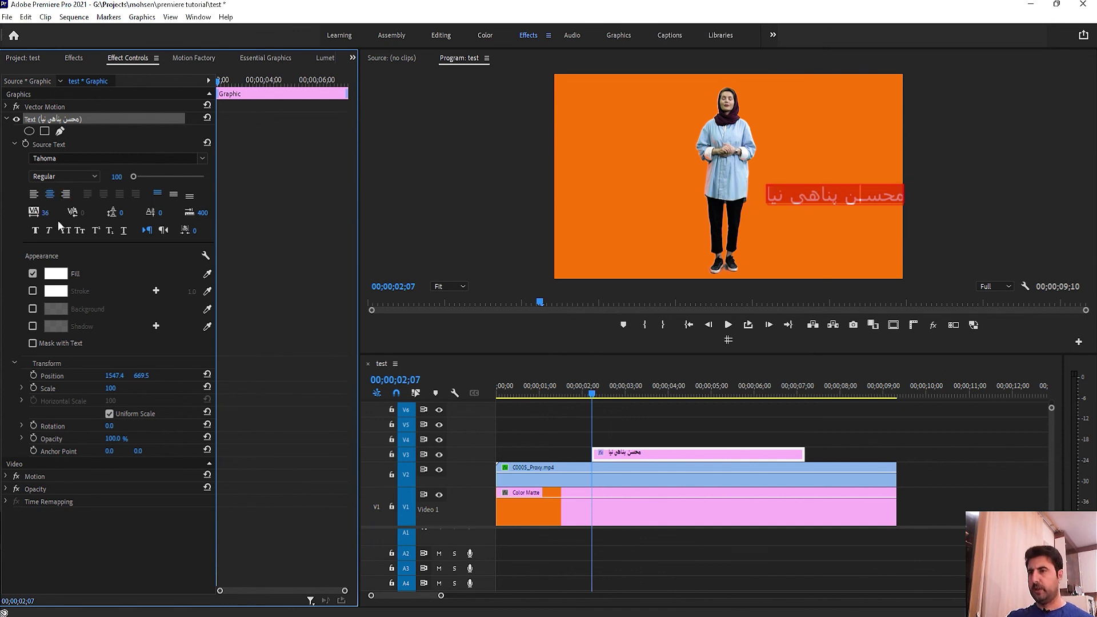
{"action": "key", "text": "ctrl+z"}
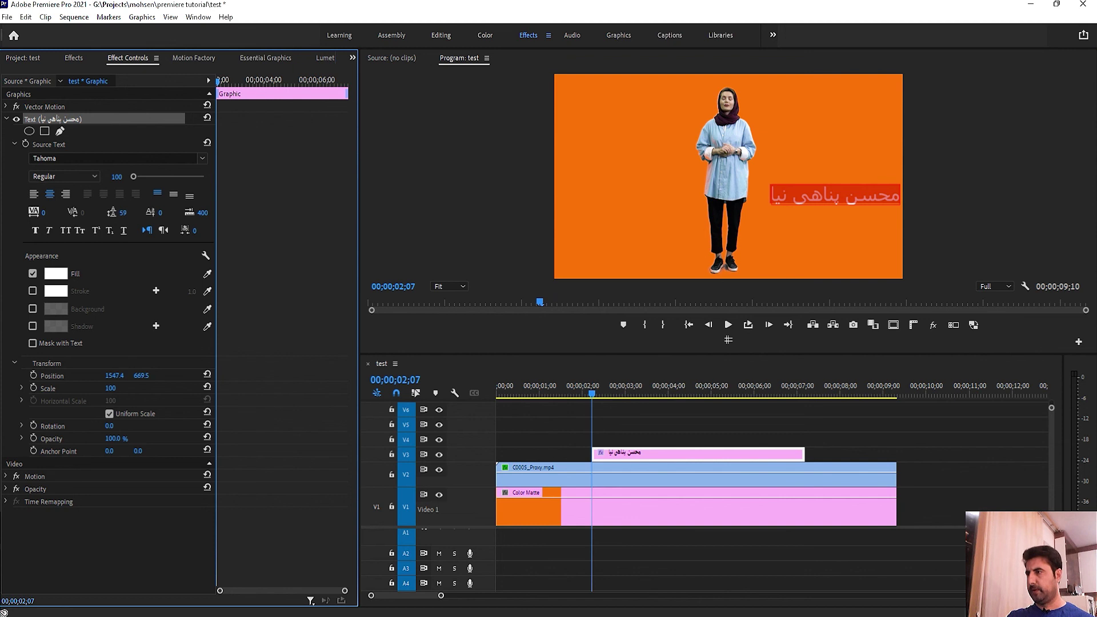
{"action": "left_click", "coordinate": [131, 208]}
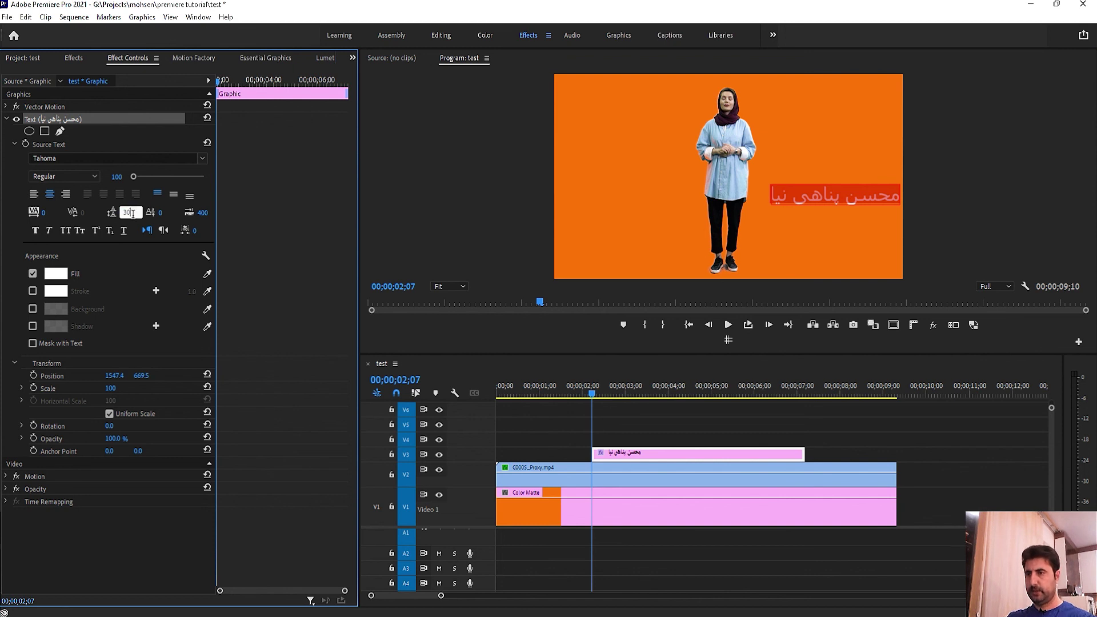
{"action": "key", "text": "Return"}
{"action": "left_click", "coordinate": [164, 230]}
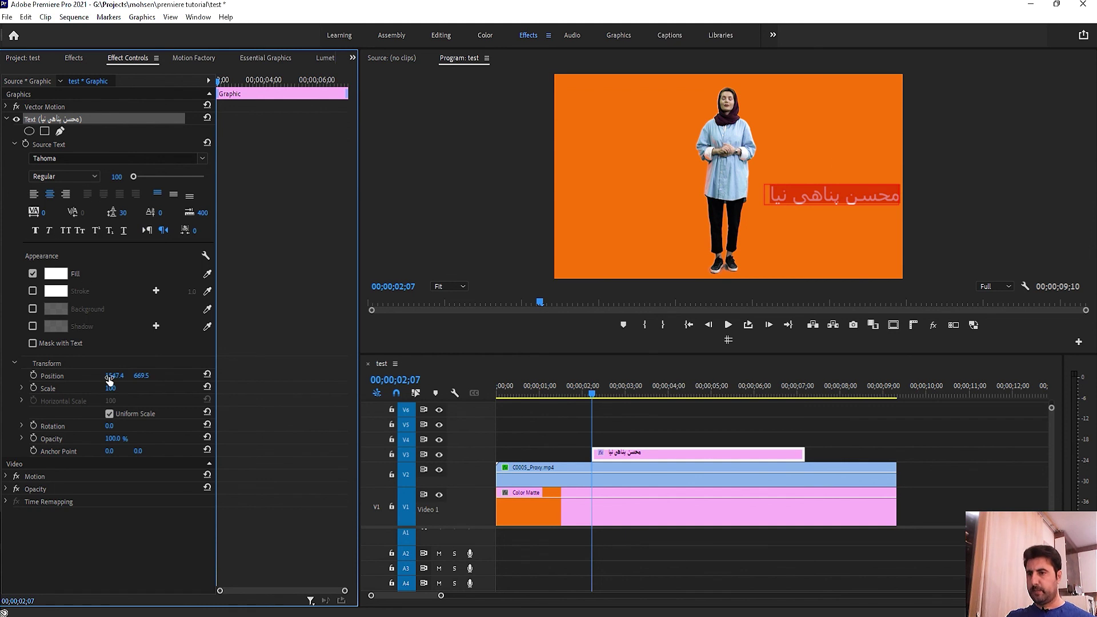
{"action": "left_click_drag", "start_coordinate": [114, 376], "coordinate": [132, 414]}
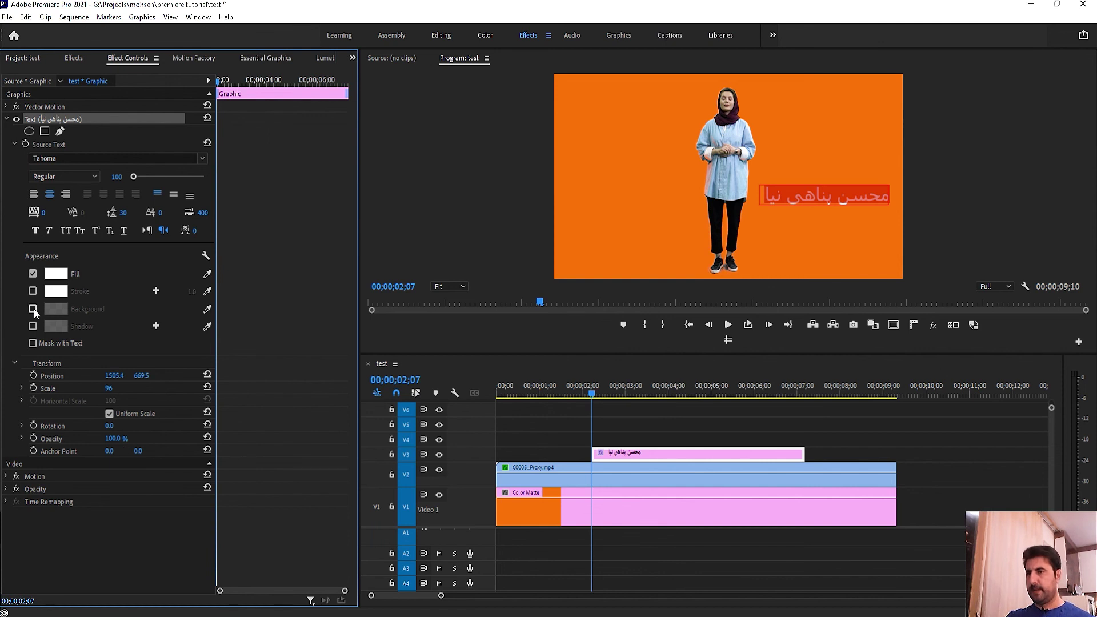
{"action": "left_click", "coordinate": [33, 290]}
{"action": "left_click", "coordinate": [63, 294]}
{"action": "left_click", "coordinate": [554, 389]}
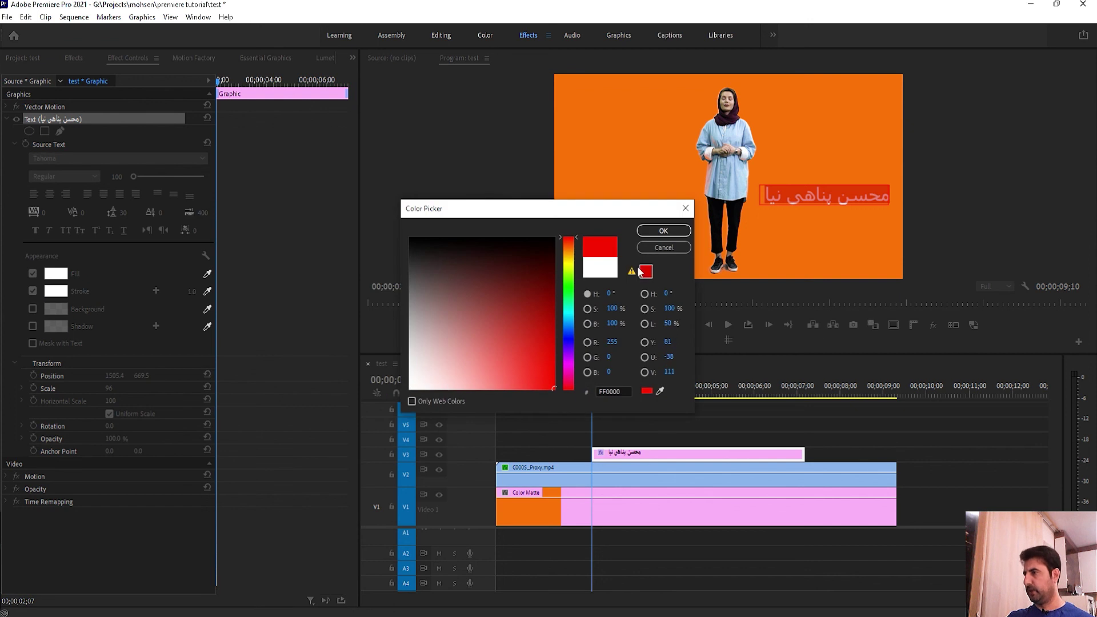
{"action": "left_click", "coordinate": [661, 233]}
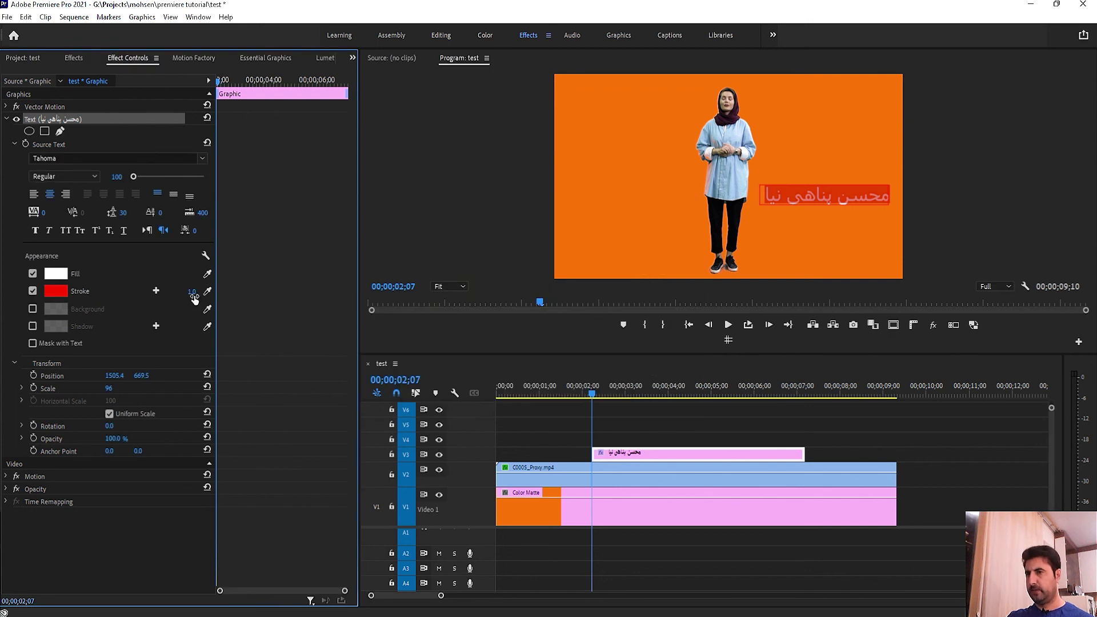
{"action": "left_click_drag", "start_coordinate": [192, 291], "coordinate": [205, 291]}
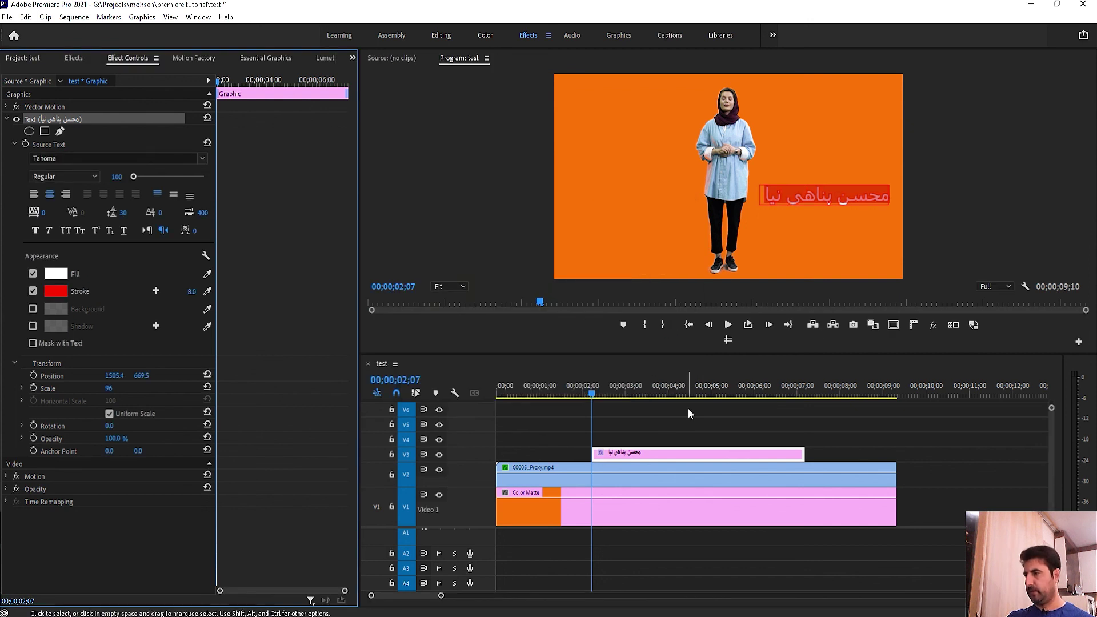
{"action": "left_click", "coordinate": [706, 443]}
{"action": "left_click", "coordinate": [824, 196]}
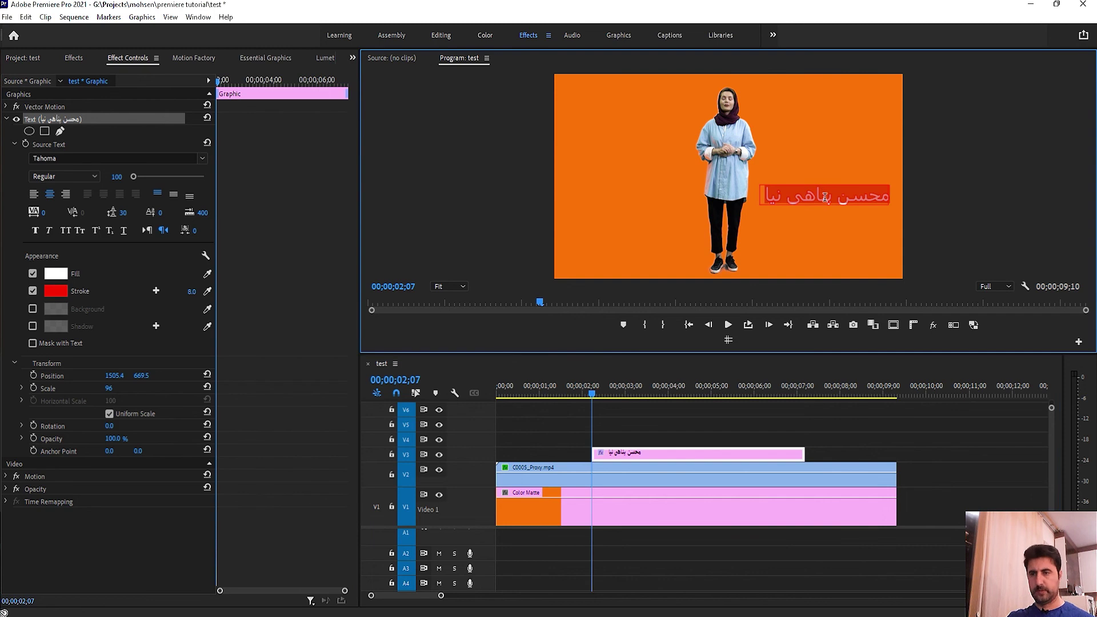
{"action": "left_click", "coordinate": [33, 291]}
{"action": "left_click", "coordinate": [32, 309]}
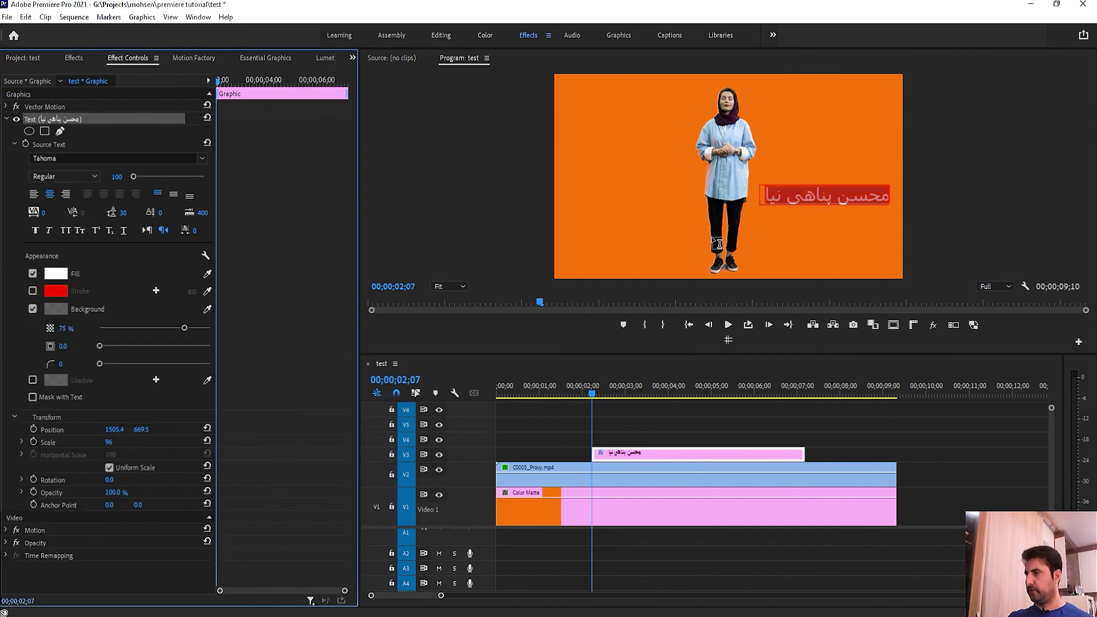
{"action": "left_click", "coordinate": [615, 437]}
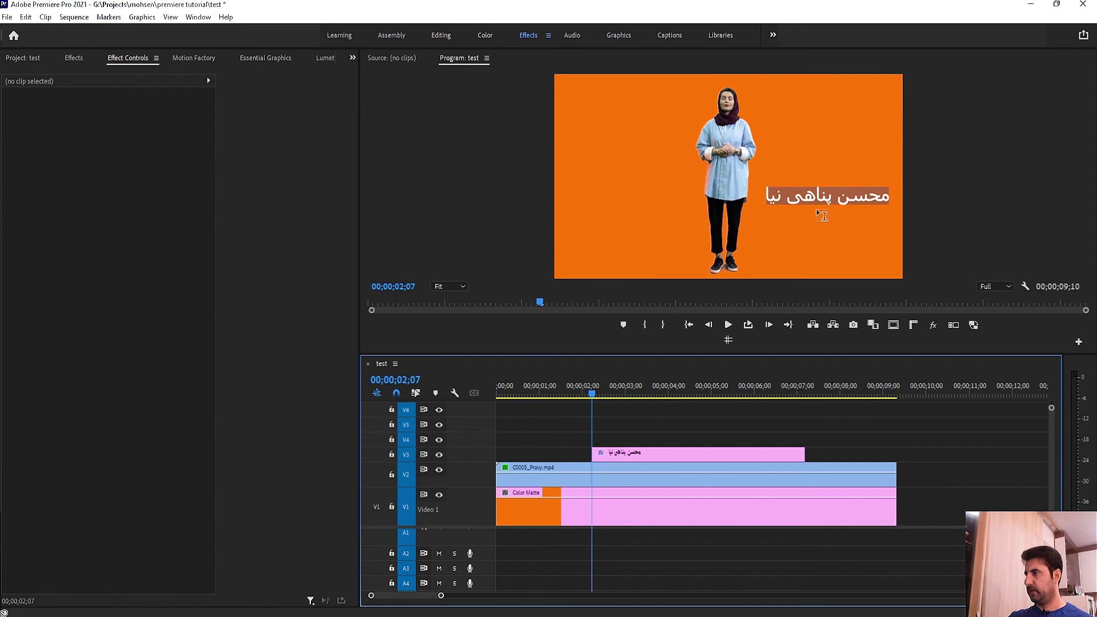
{"action": "left_click", "coordinate": [623, 453]}
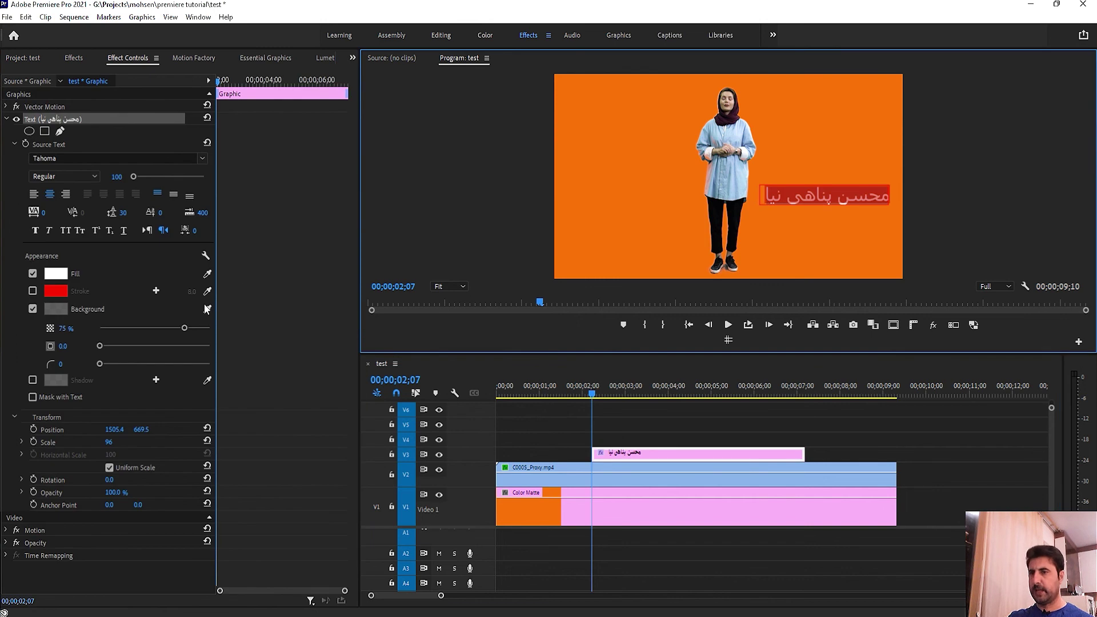
{"action": "left_click_drag", "start_coordinate": [184, 328], "coordinate": [211, 332]}
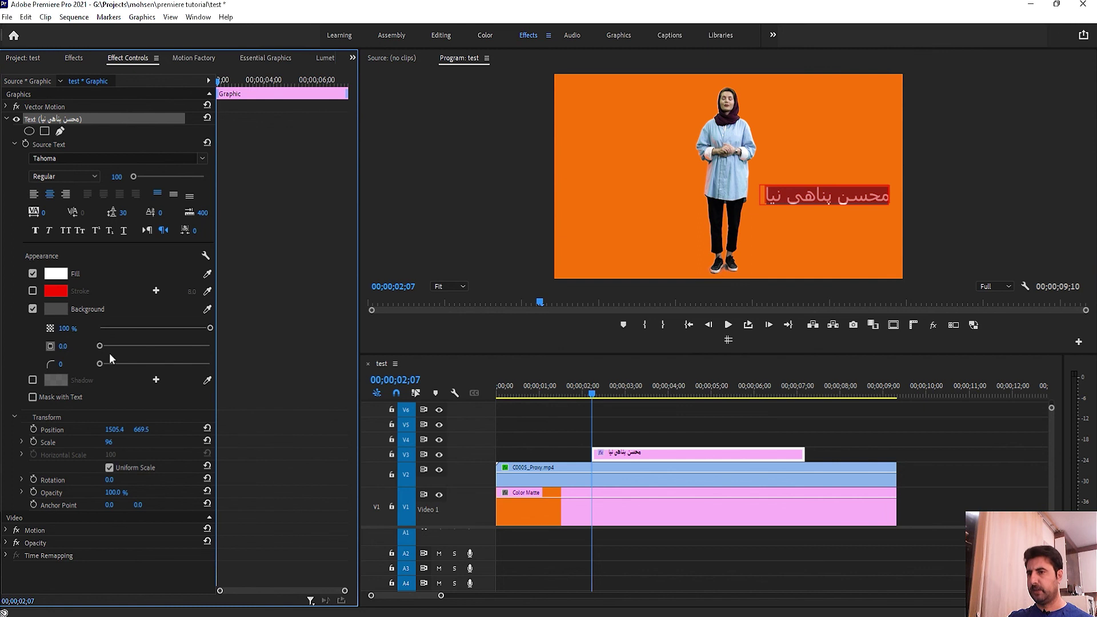
{"action": "left_click_drag", "start_coordinate": [99, 345], "coordinate": [166, 345]}
{"action": "left_click_drag", "start_coordinate": [106, 368], "coordinate": [164, 355]}
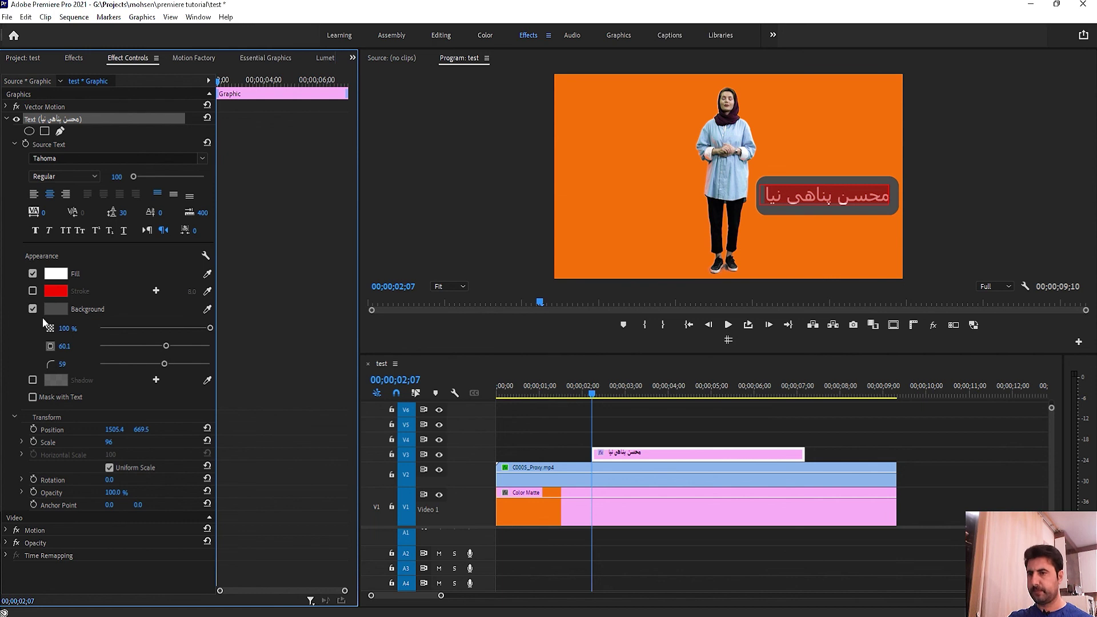
{"action": "left_click", "coordinate": [631, 426]}
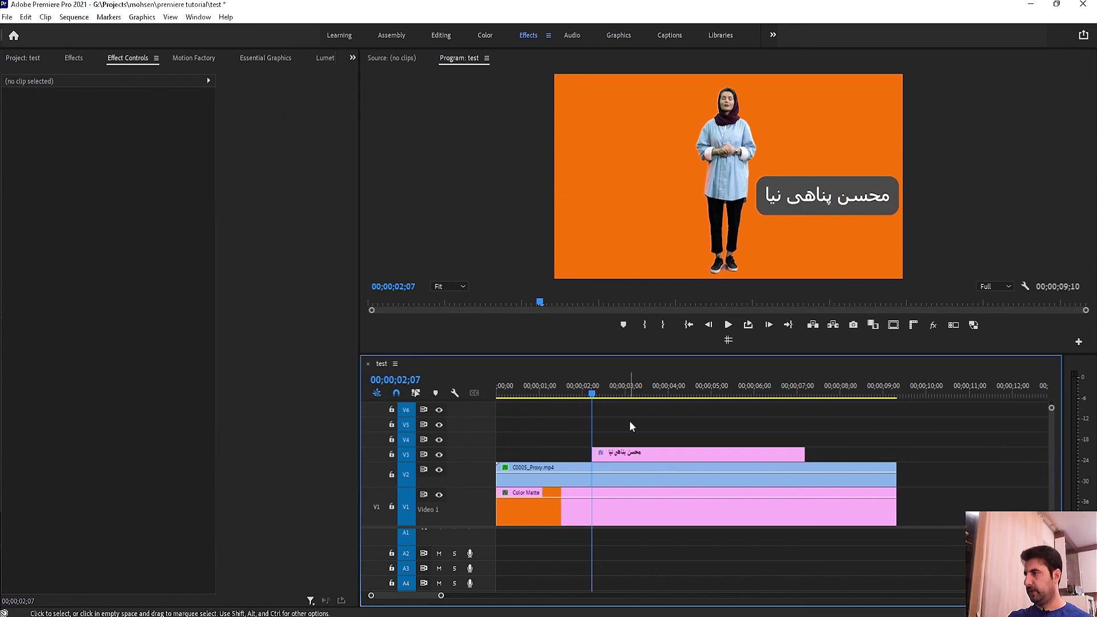
{"action": "left_click", "coordinate": [818, 197]}
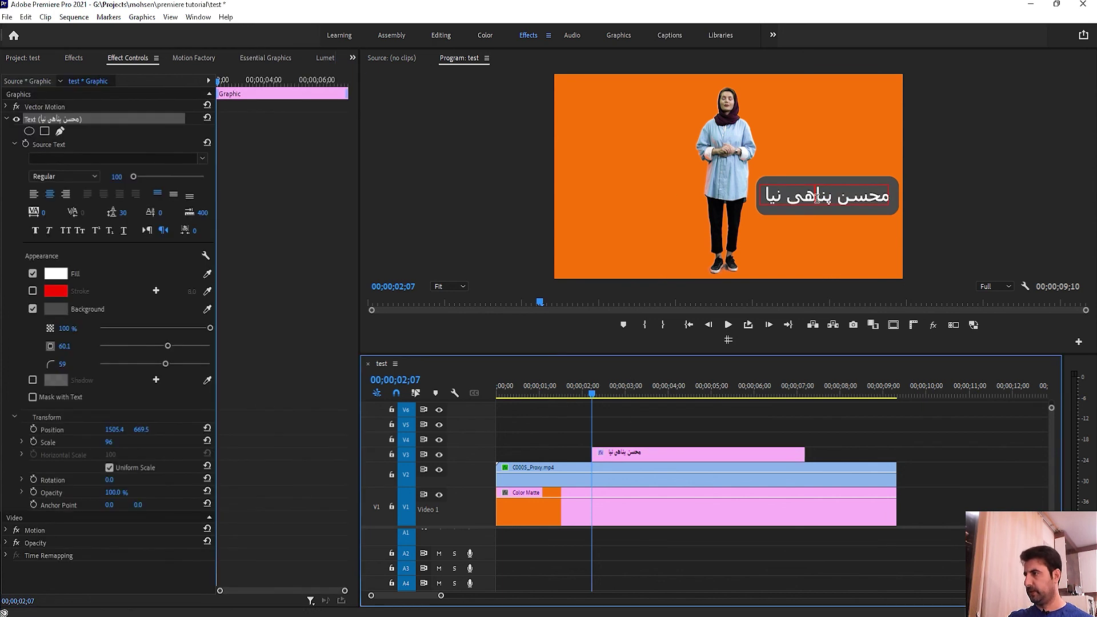
{"action": "left_click", "coordinate": [33, 309]}
{"action": "left_click", "coordinate": [33, 308]}
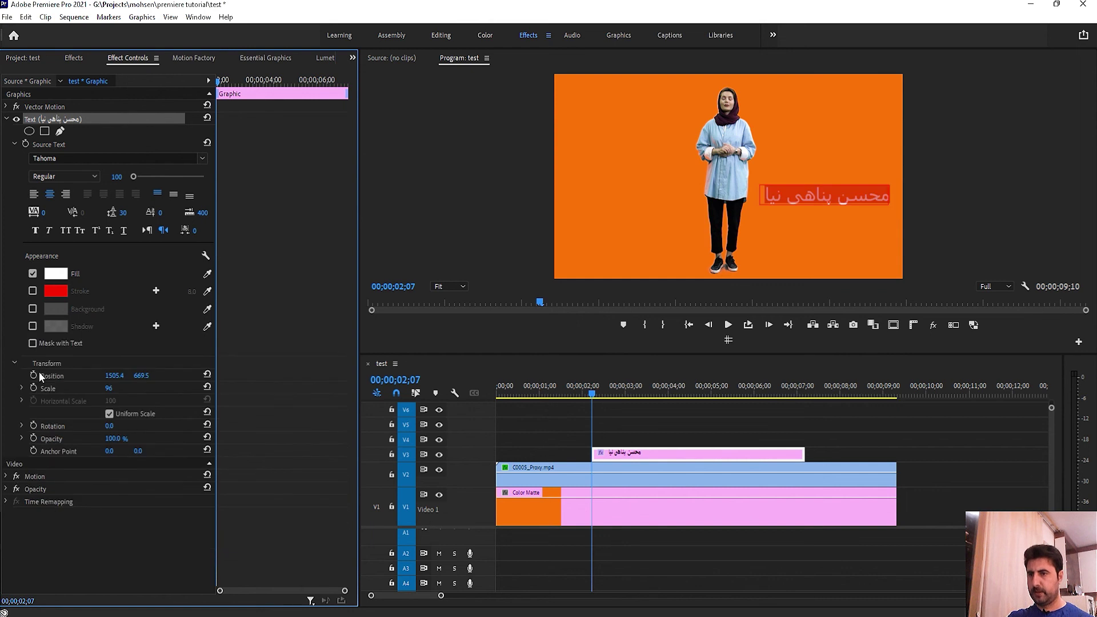
Step: Turn off the title's background box and try a shadow with blur 69 at full opacity
{"action": "left_click", "coordinate": [33, 326]}
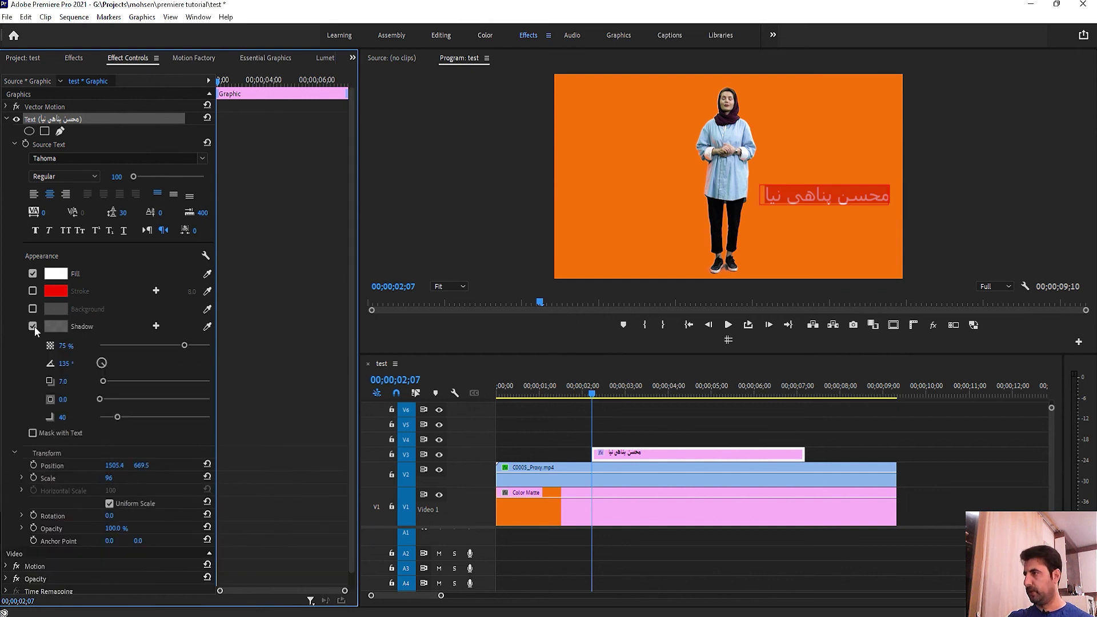
{"action": "left_click", "coordinate": [682, 429]}
{"action": "left_click", "coordinate": [847, 197]}
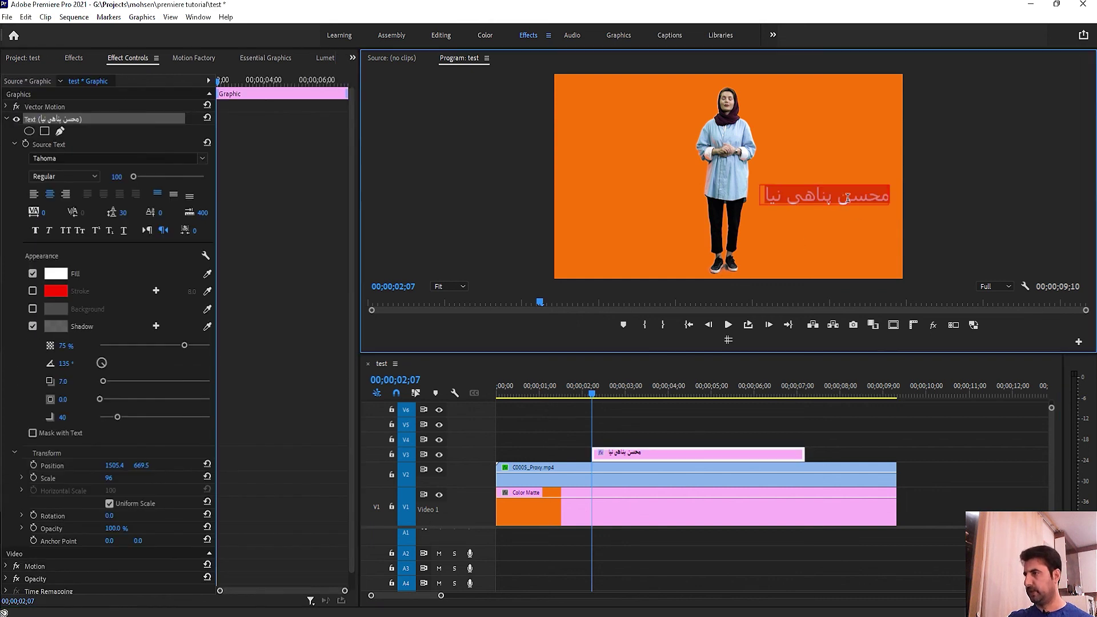
{"action": "left_click_drag", "start_coordinate": [120, 416], "coordinate": [132, 417]}
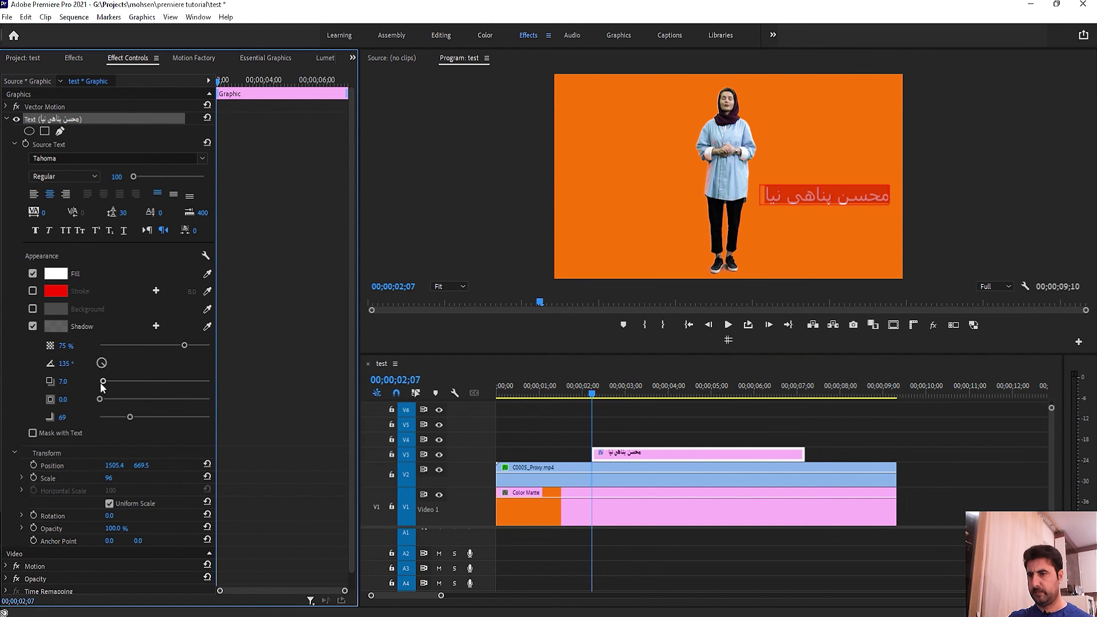
{"action": "left_click_drag", "start_coordinate": [184, 345], "coordinate": [294, 346]}
Step: Reselect the title text, switch the drop shadow off, and collapse the Text properties
{"action": "left_click", "coordinate": [640, 426]}
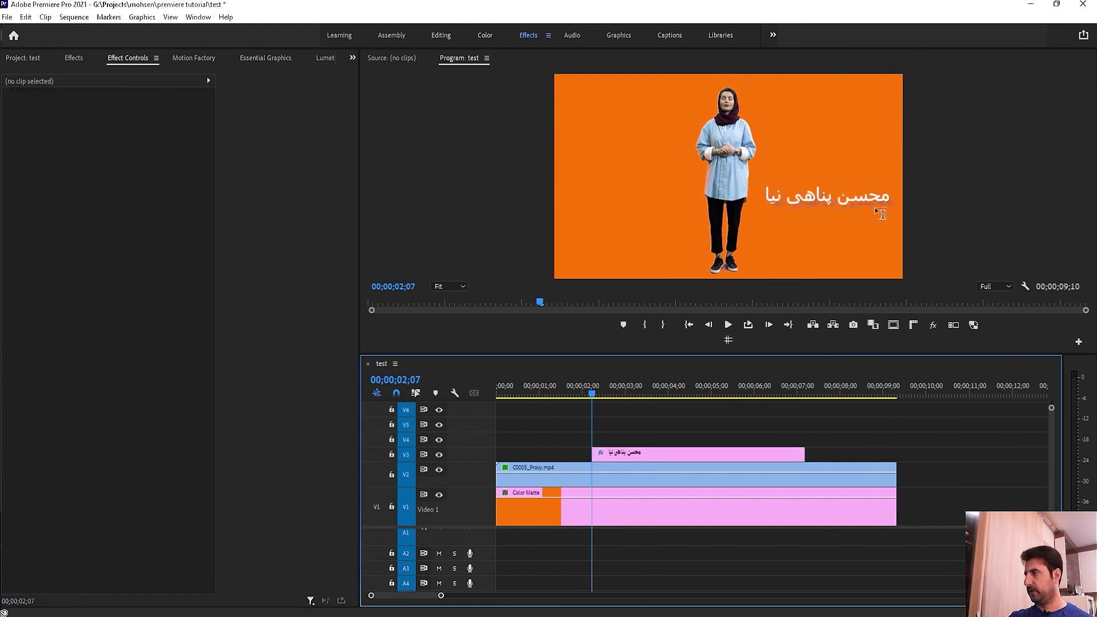
{"action": "left_click", "coordinate": [857, 196]}
{"action": "double_click", "coordinate": [851, 193]}
{"action": "key", "text": "ctrl+a"}
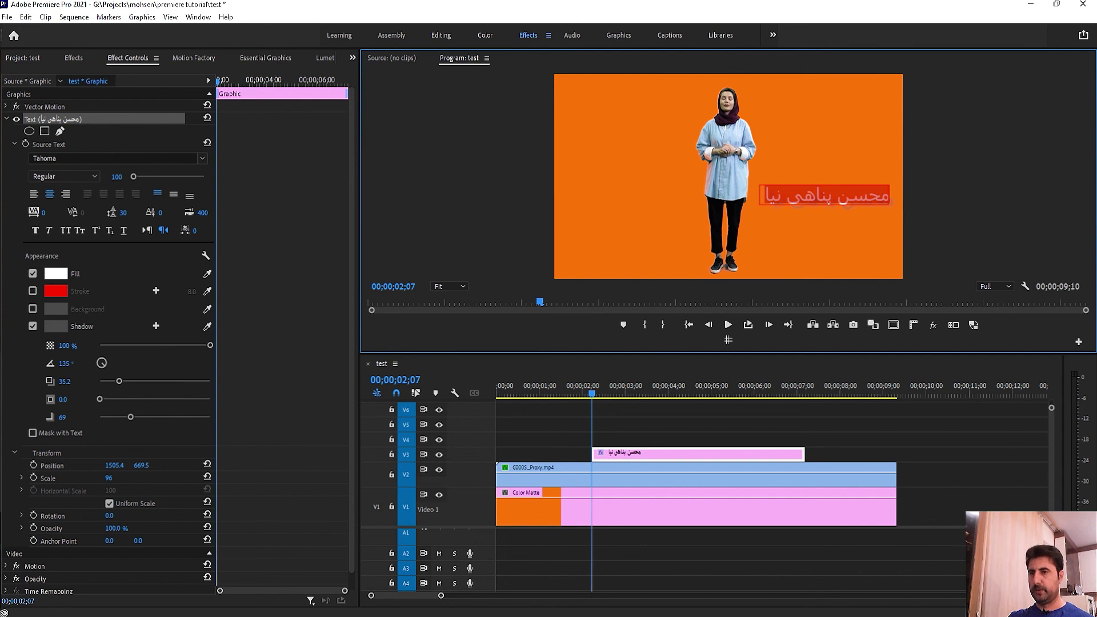
{"action": "left_click", "coordinate": [33, 326]}
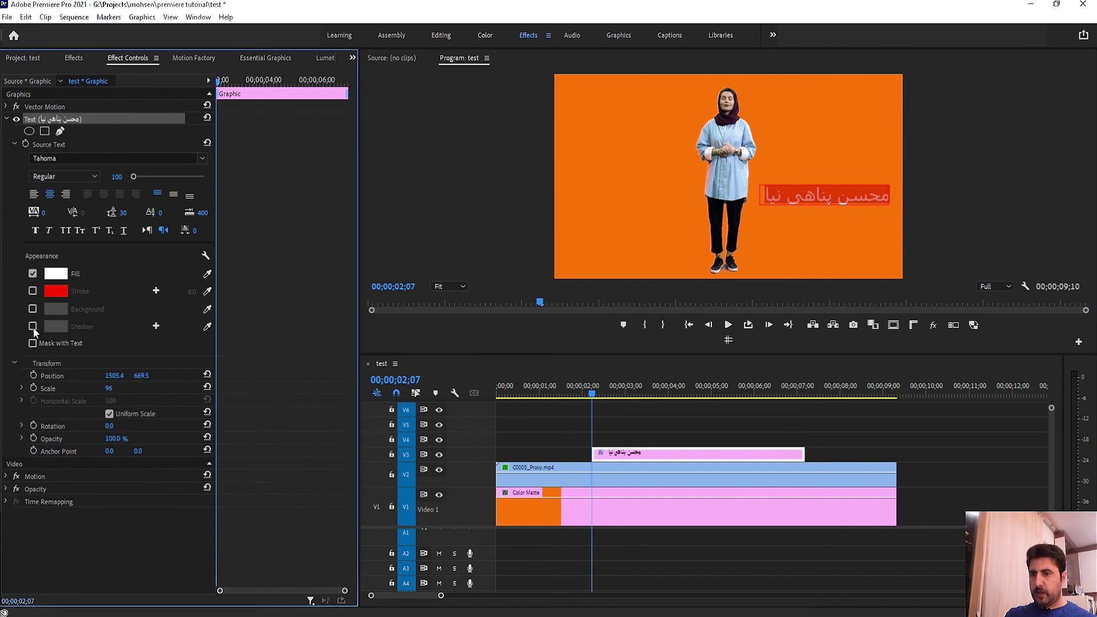
{"action": "left_click", "coordinate": [7, 119]}
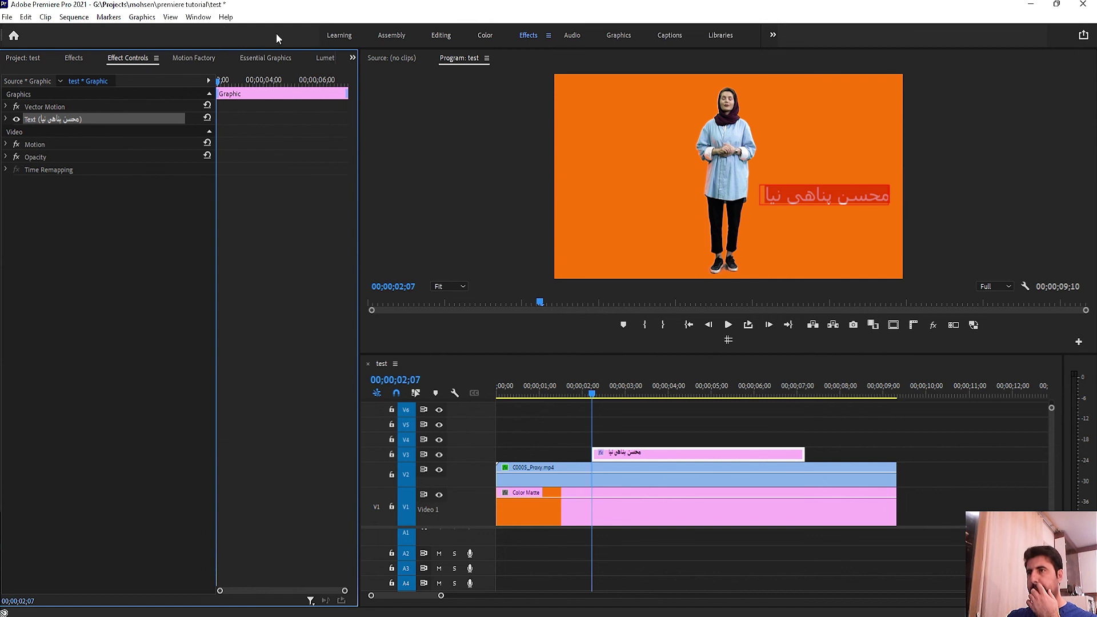
Step: Centre the title horizontally and vertically in Essential Graphics and set its font size to 152
{"action": "left_click", "coordinate": [264, 59]}
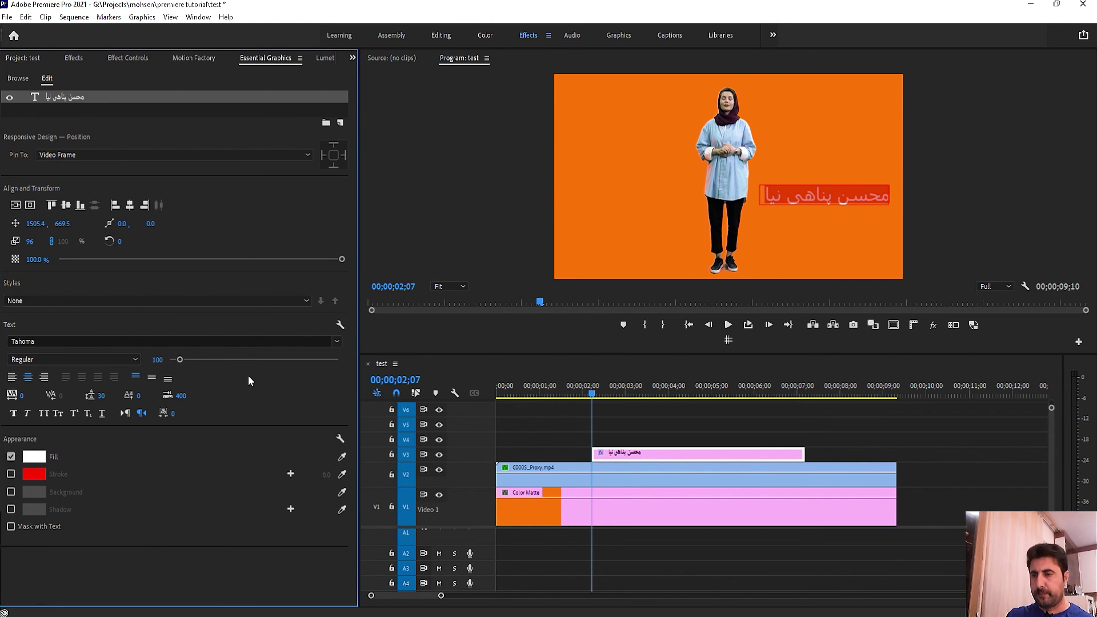
{"action": "left_click", "coordinate": [130, 205]}
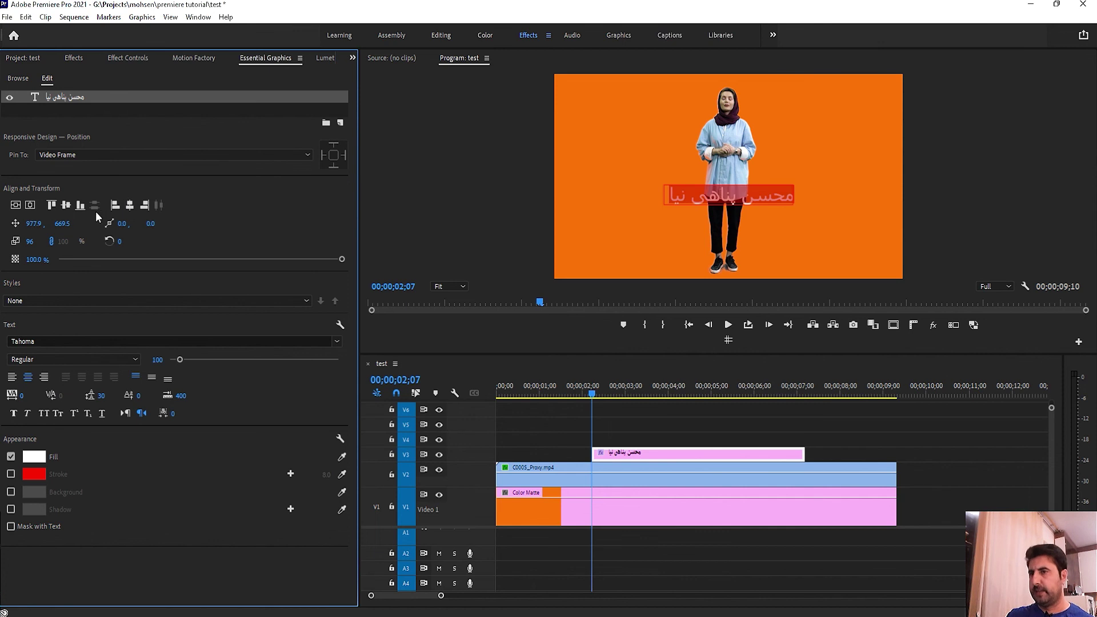
{"action": "left_click", "coordinate": [65, 207]}
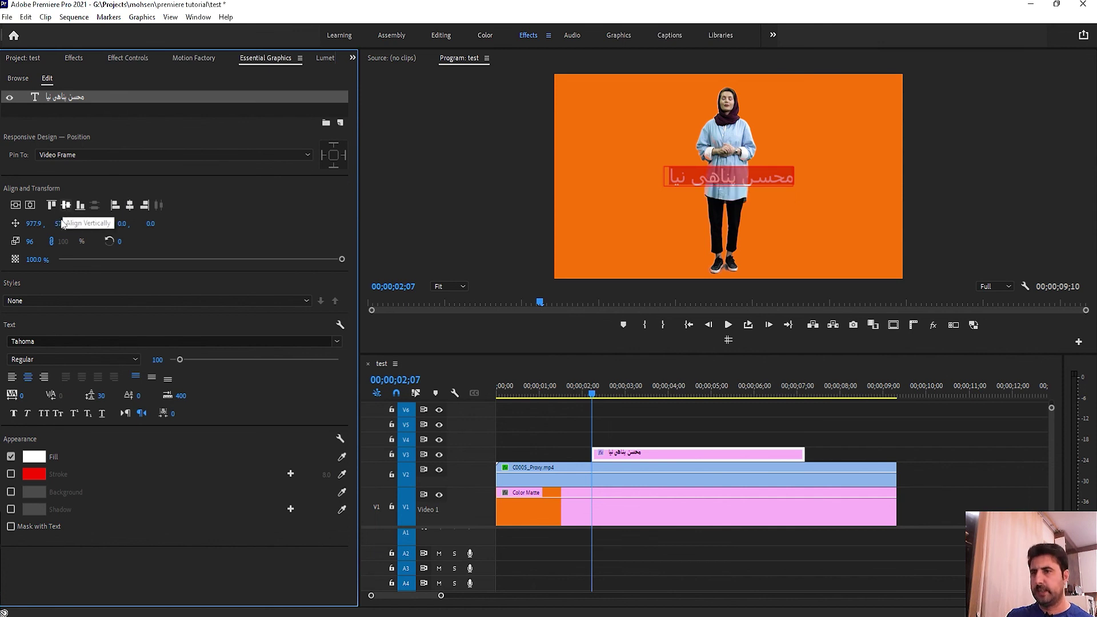
{"action": "left_click_drag", "start_coordinate": [33, 223], "coordinate": [39, 223]}
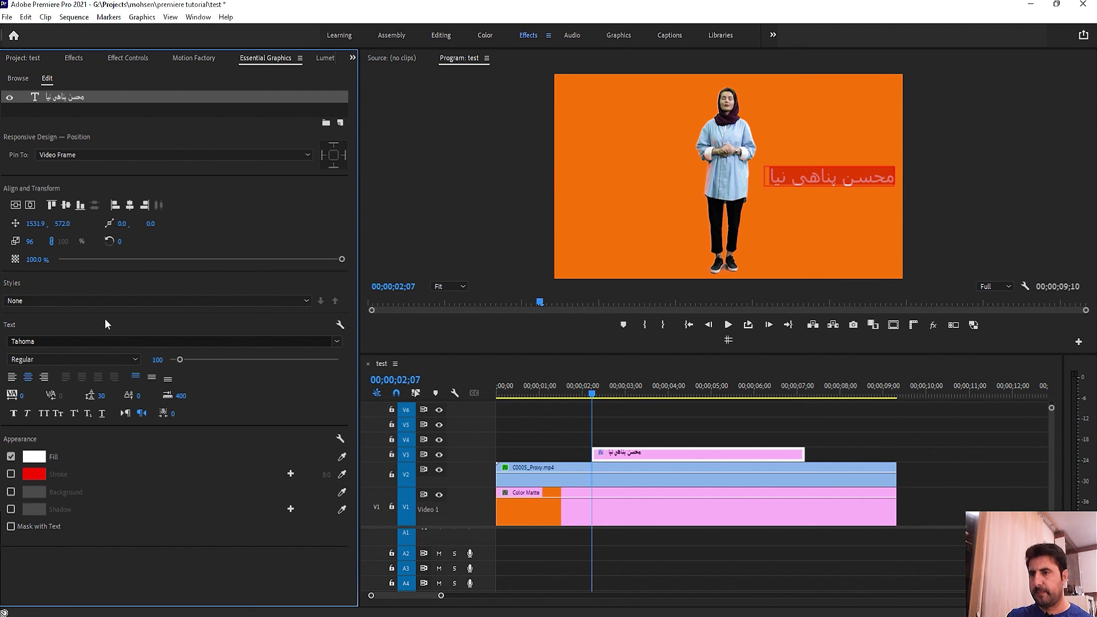
{"action": "mouse_move", "coordinate": [188, 363]}
{"action": "left_mouse_down"}
{"action": "mouse_move", "coordinate": [212, 359]}
{"action": "mouse_move", "coordinate": [182, 362]}
{"action": "left_mouse_up"}
{"action": "left_click_drag", "start_coordinate": [317, 258], "coordinate": [221, 262]}
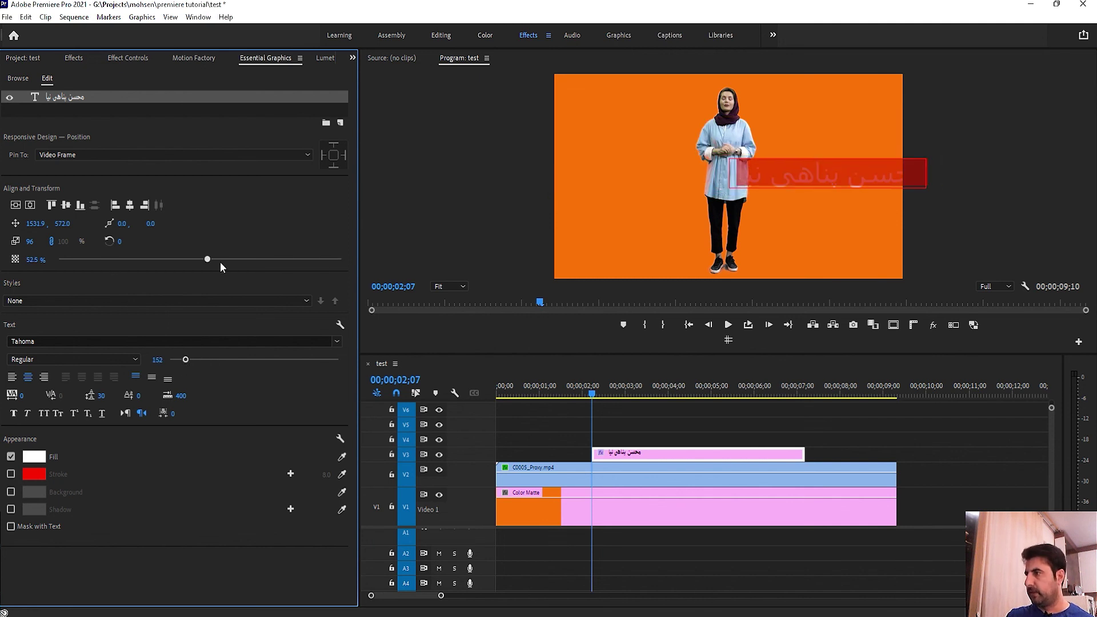
{"action": "left_click_drag", "start_coordinate": [126, 272], "coordinate": [414, 252]}
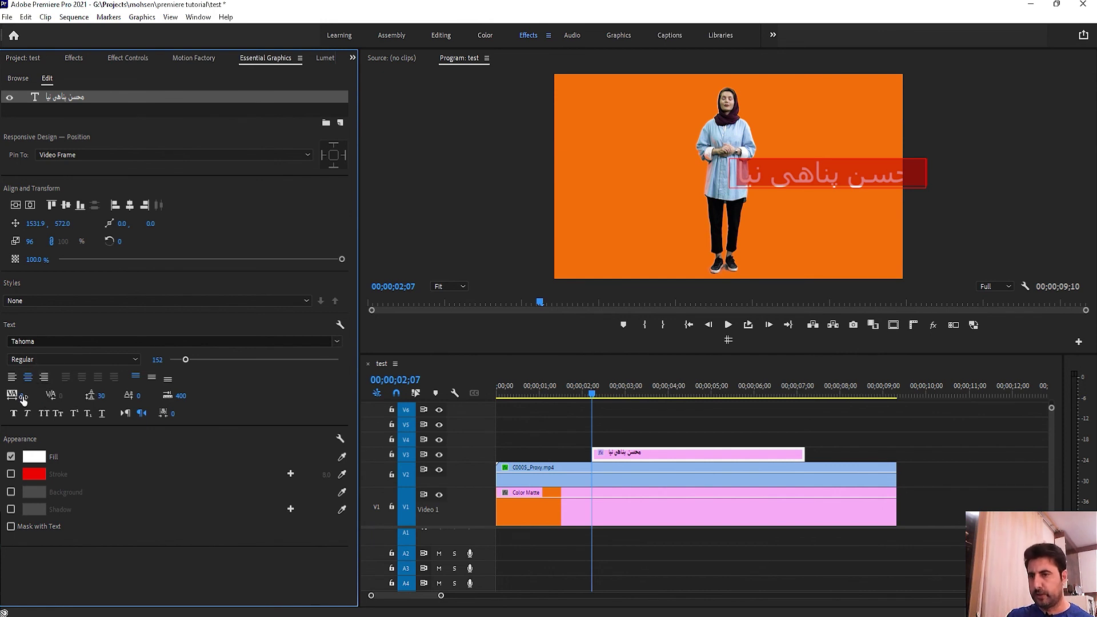
Step: Set the title's kerning to 97, Position X to 849.9, and line spacing to 0
{"action": "left_click_drag", "start_coordinate": [23, 398], "coordinate": [79, 398]}
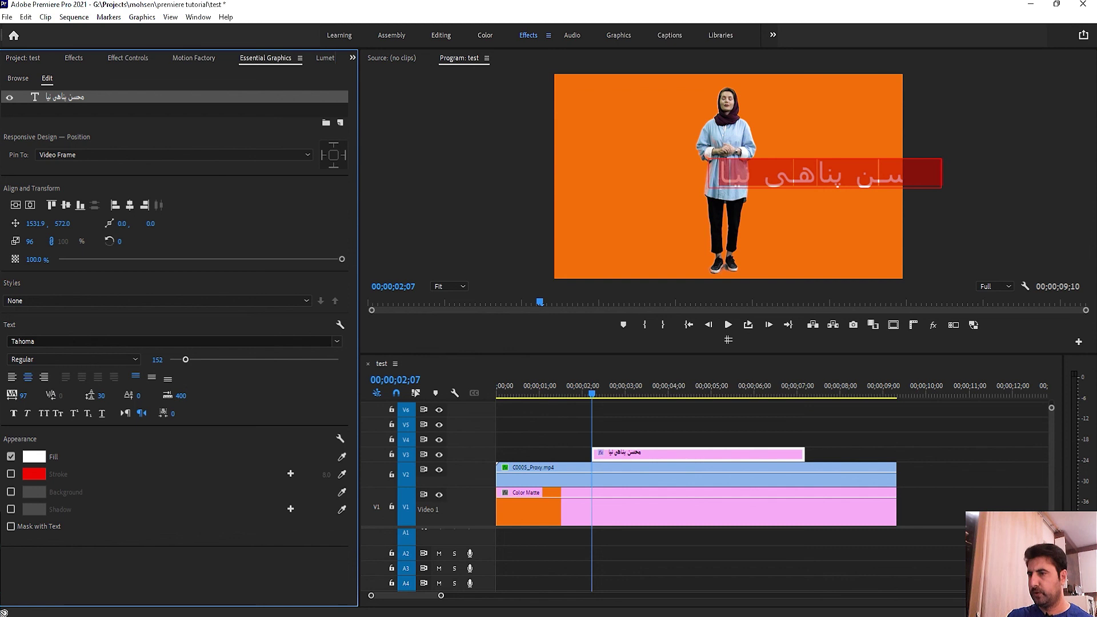
{"action": "left_click", "coordinate": [34, 223]}
{"action": "type", "text": "237.9"}
{"action": "key", "text": "Return"}
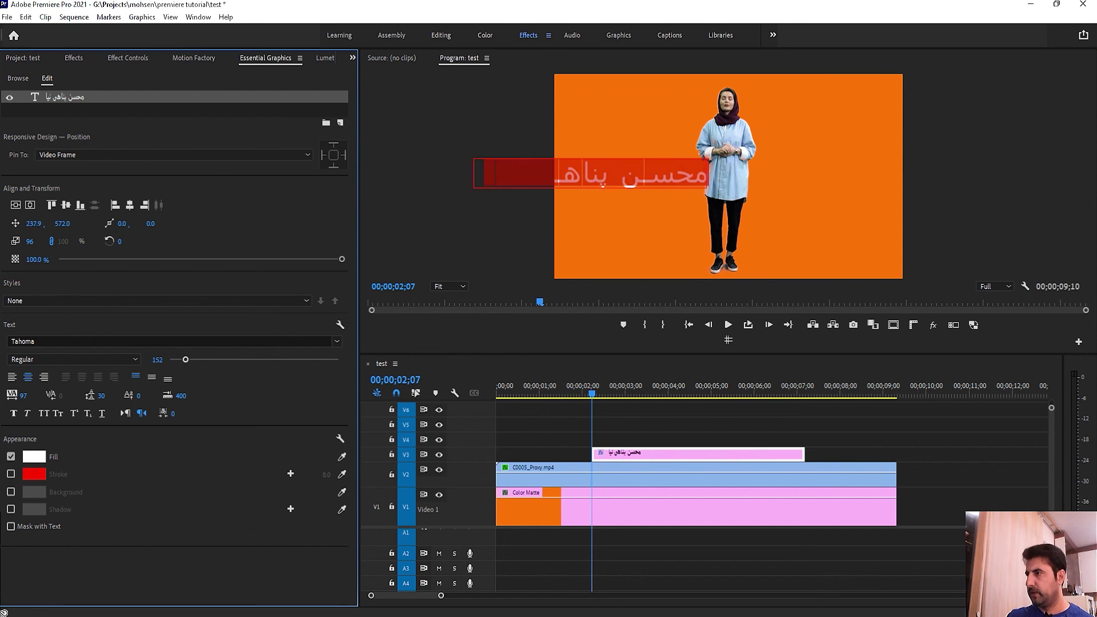
{"action": "left_click_drag", "start_coordinate": [35, 223], "coordinate": [74, 224]}
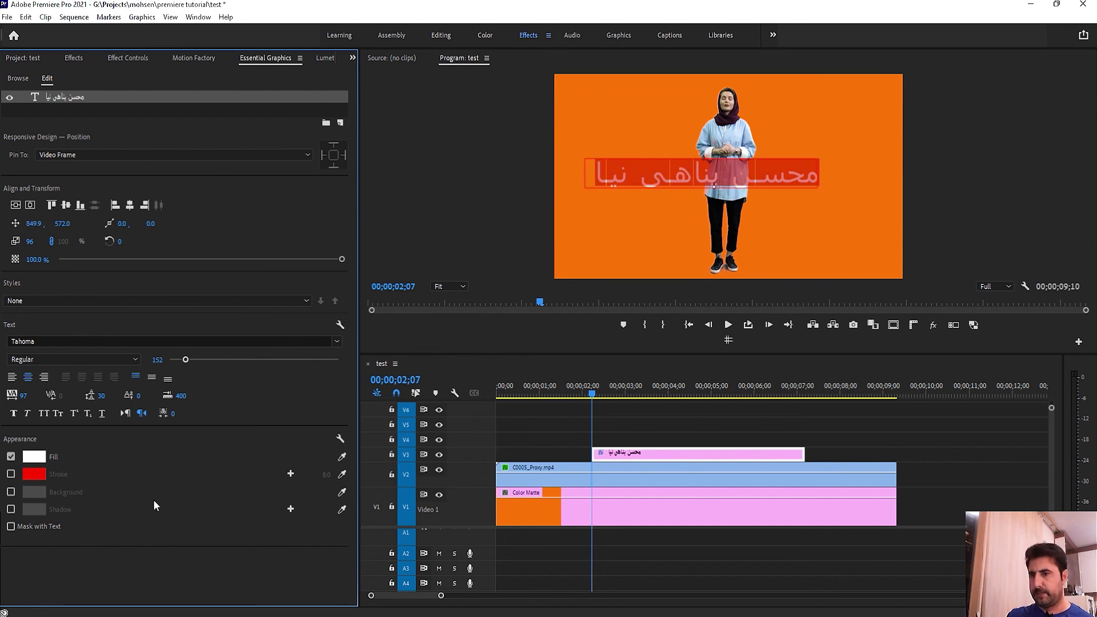
{"action": "left_click", "coordinate": [107, 395]}
{"action": "type", "text": "0"}
{"action": "key", "text": "Return"}
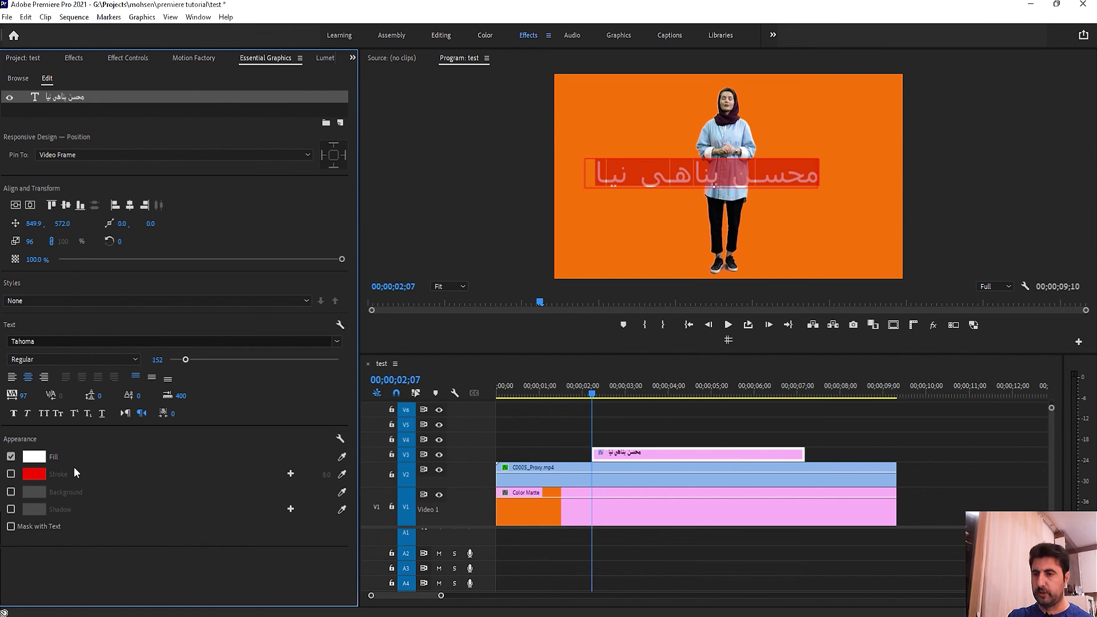
{"action": "left_click", "coordinate": [703, 416]}
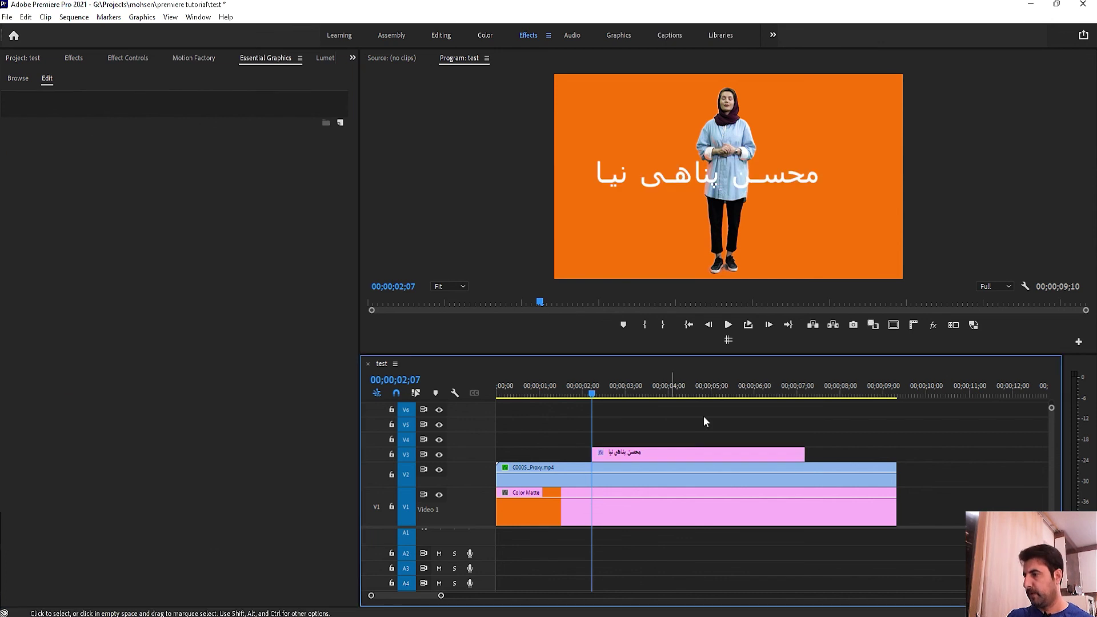
Step: Delete the name title clip from V3 and return the playhead to the sequence start
{"action": "left_click", "coordinate": [703, 455]}
{"action": "key", "text": "Delete"}
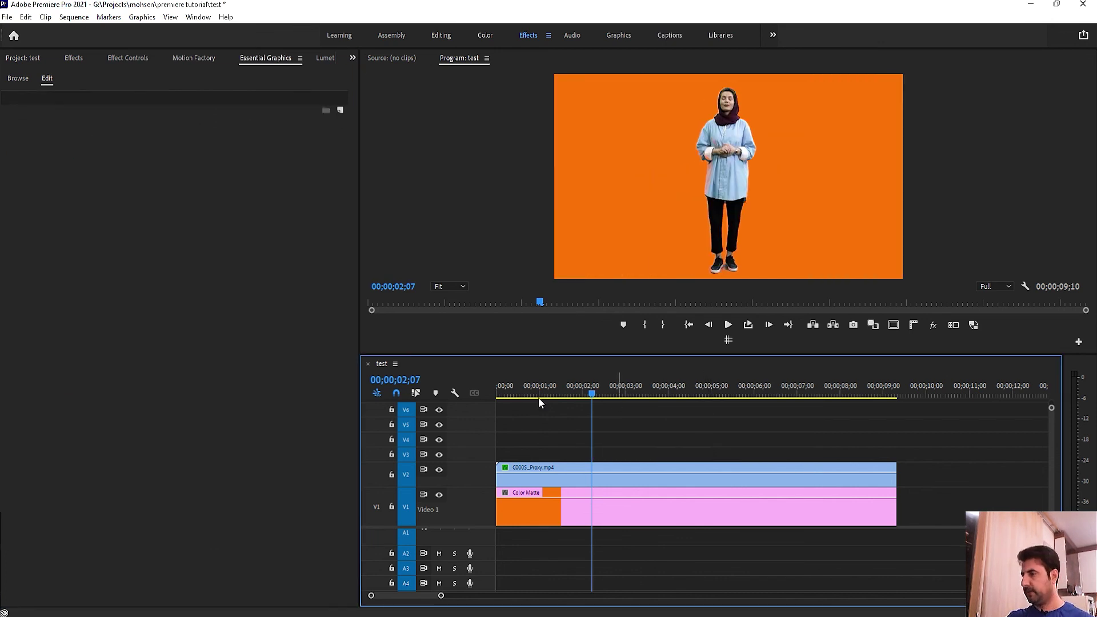
{"action": "left_click", "coordinate": [502, 397]}
{"action": "left_click", "coordinate": [544, 398]}
{"action": "key", "text": "Home"}
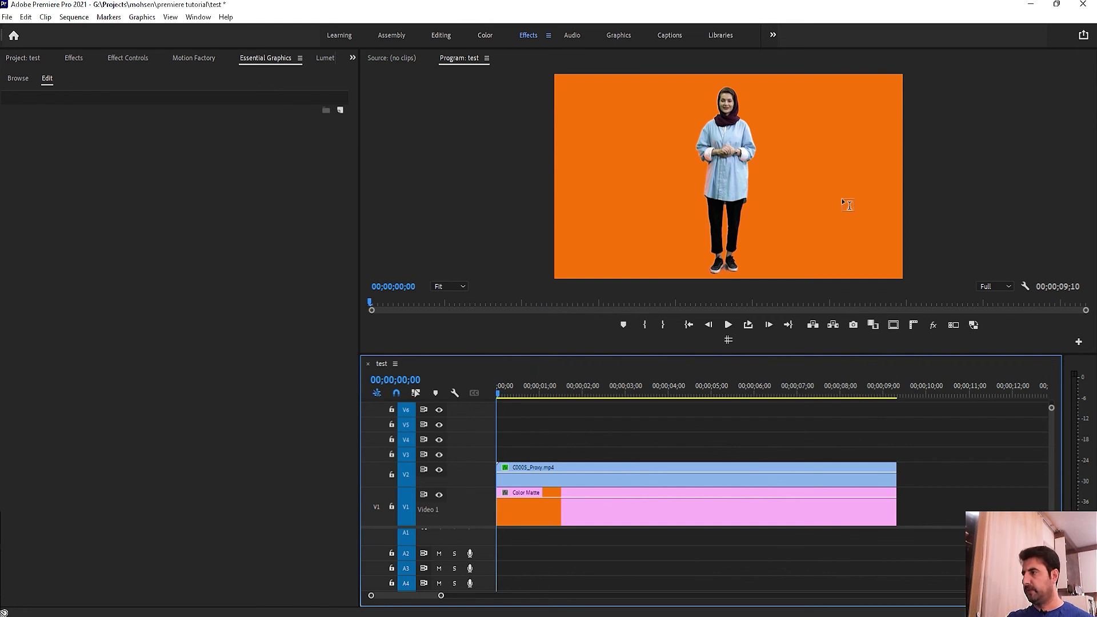
Step: Add a default New Text Layer, select its text, then delete the graphic
{"action": "key", "text": "ctrl+t"}
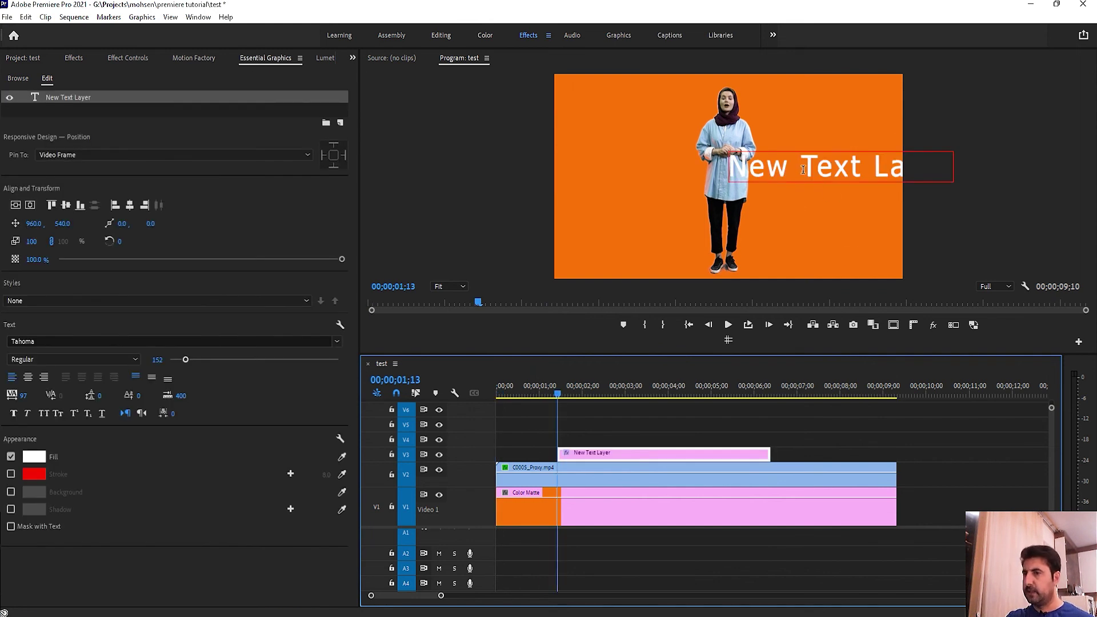
{"action": "double_click", "coordinate": [808, 171]}
{"action": "key", "text": "ctrl+a"}
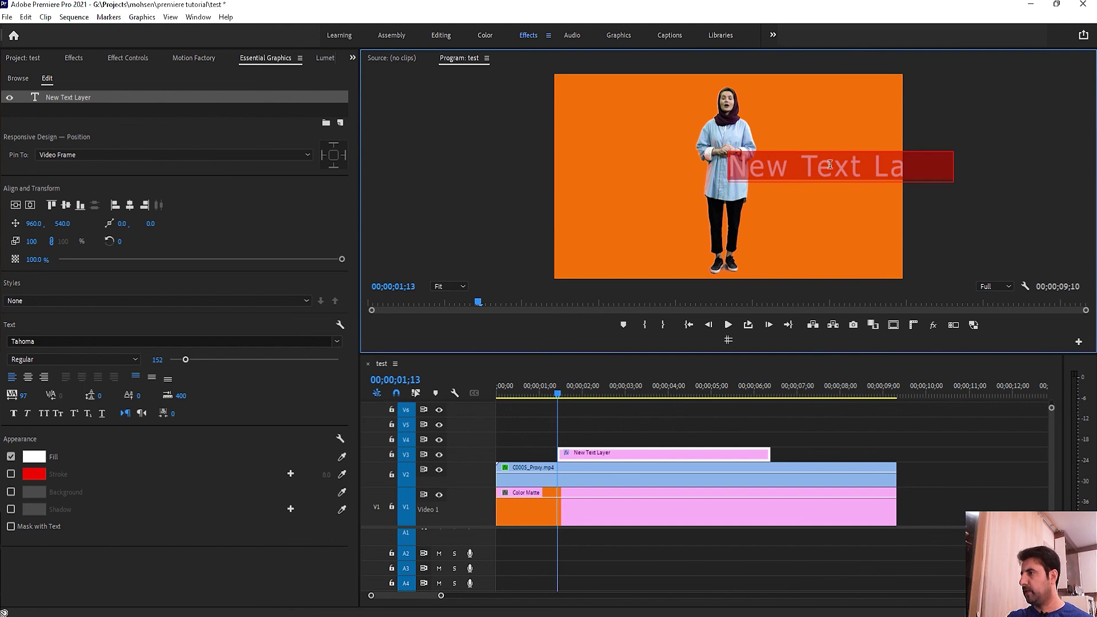
{"action": "left_click", "coordinate": [829, 165]}
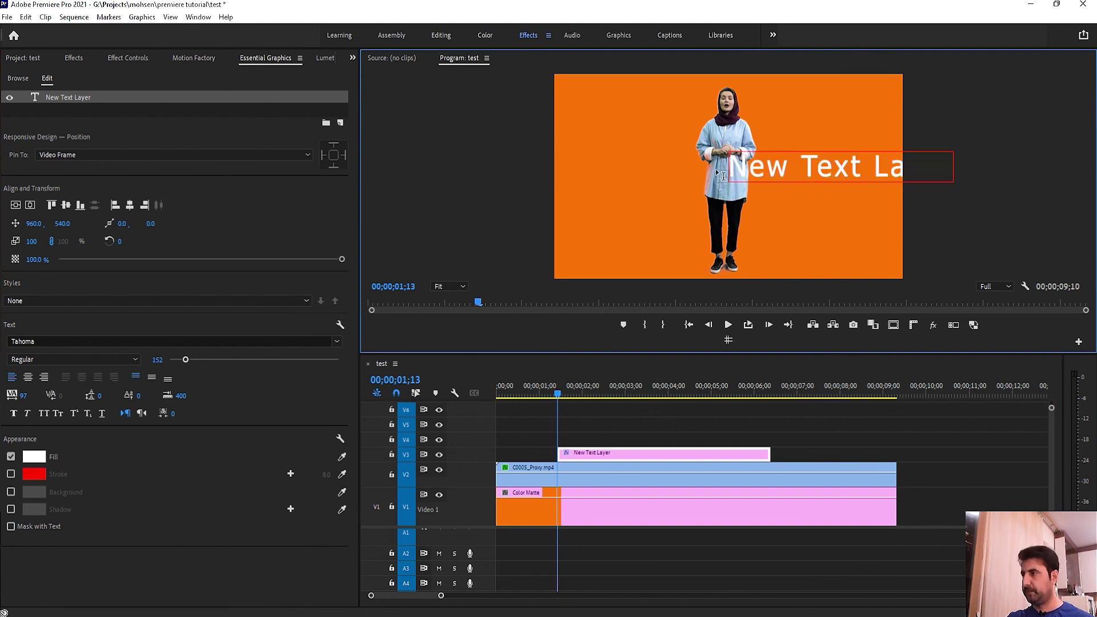
{"action": "key", "text": "Delete"}
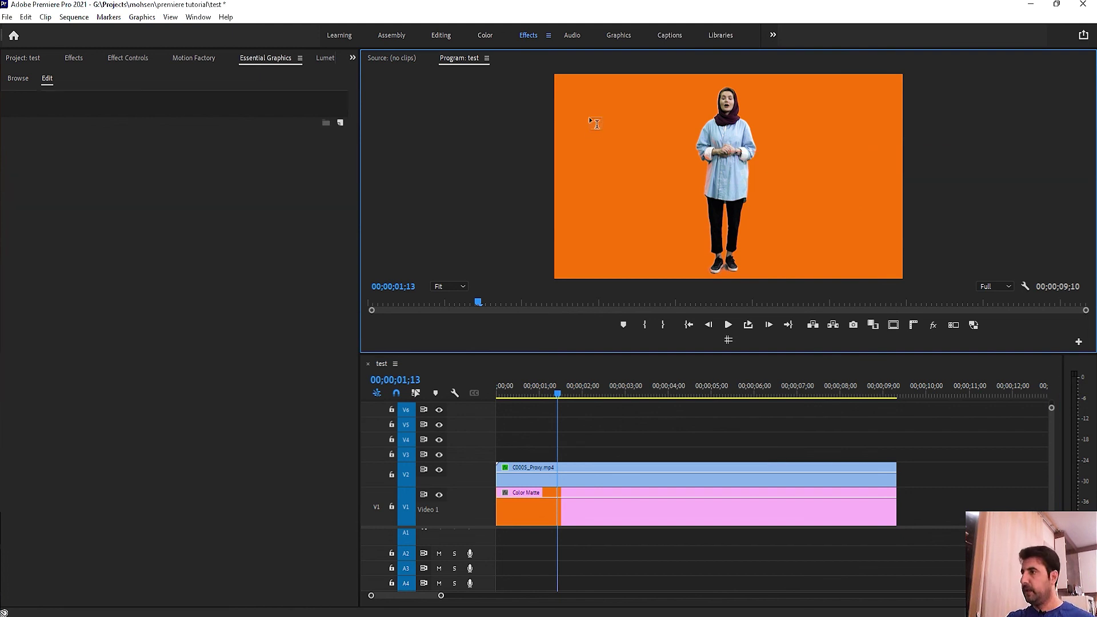
Step: Draw a text box, type two lines of Persian test text, erase them, and delete the empty clip
{"action": "left_click_drag", "start_coordinate": [571, 105], "coordinate": [685, 260]}
{"action": "type", "text": "سشیببس یبسشب"}
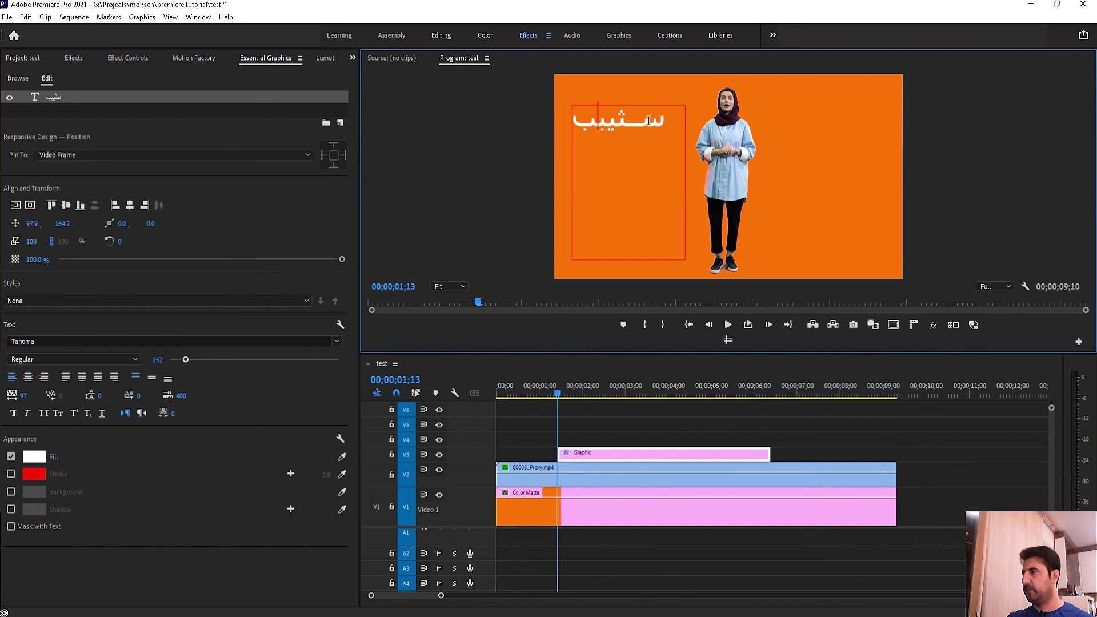
{"action": "key", "text": "Return"}
{"action": "type", "text": "سبیبس"}
{"action": "key", "text": "Return"}
{"action": "type", "text": "سیبیسب"}
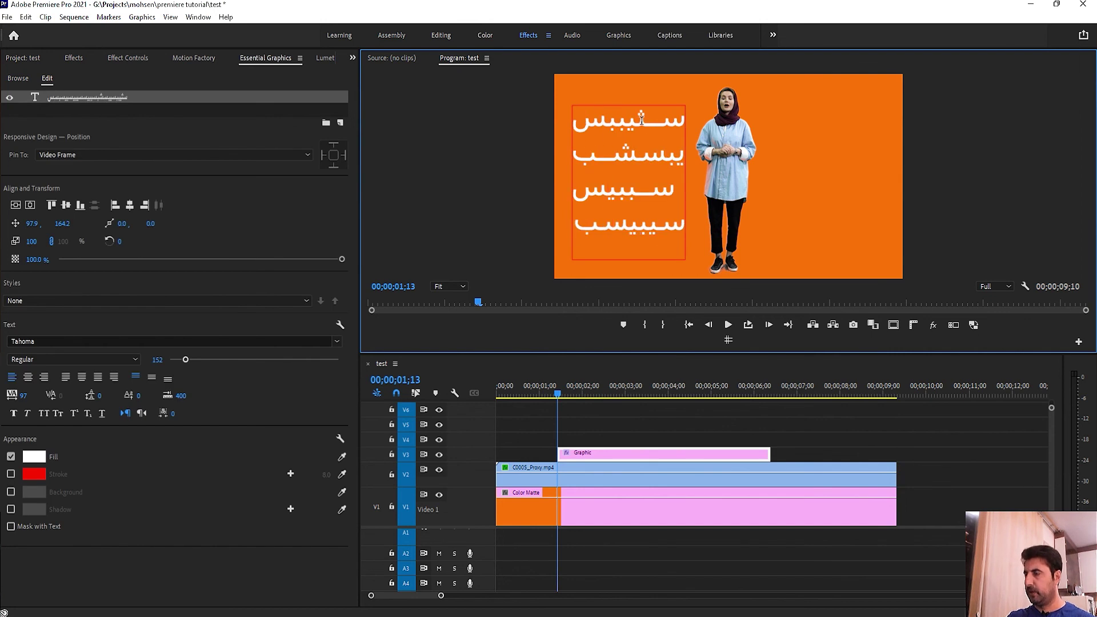
{"action": "key", "text": "ctrl+a"}
{"action": "key", "text": "BackSpace"}
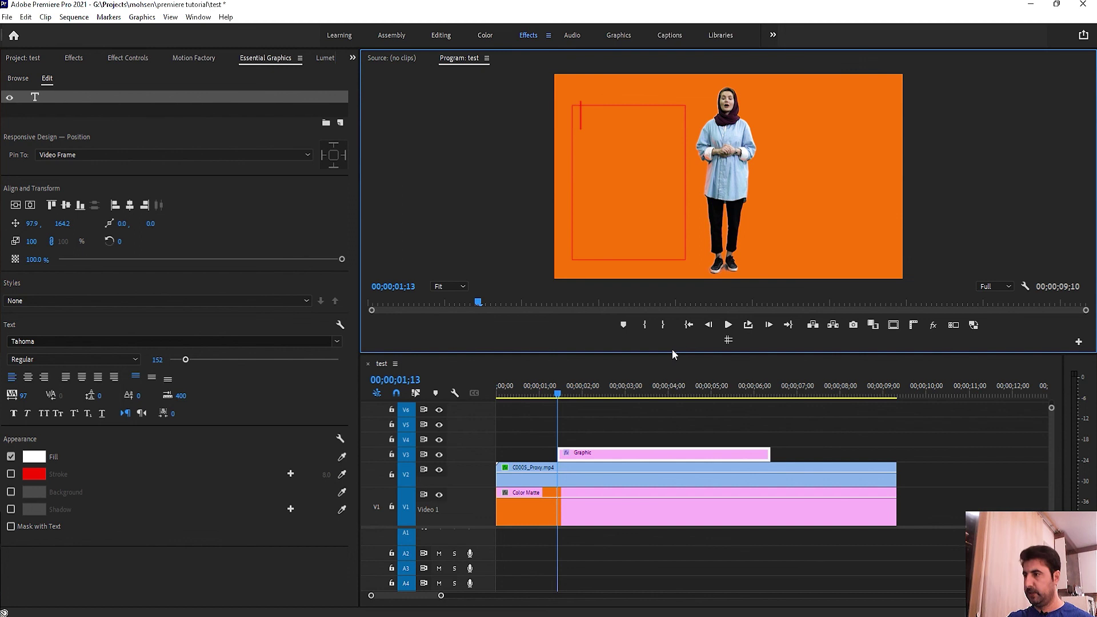
{"action": "left_click", "coordinate": [611, 456]}
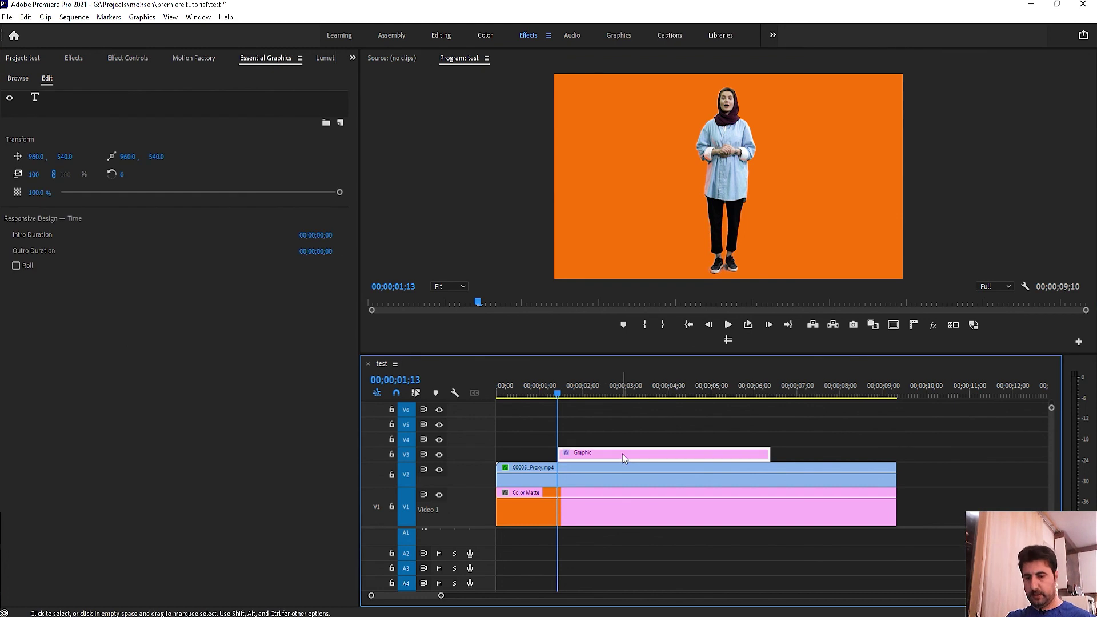
{"action": "key", "text": "Delete"}
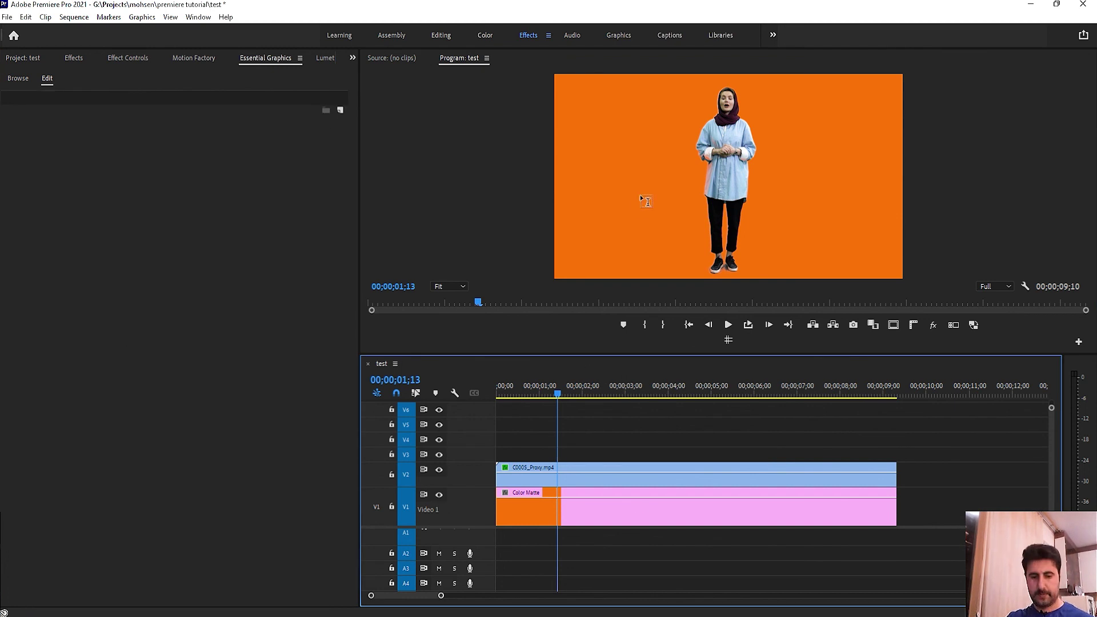